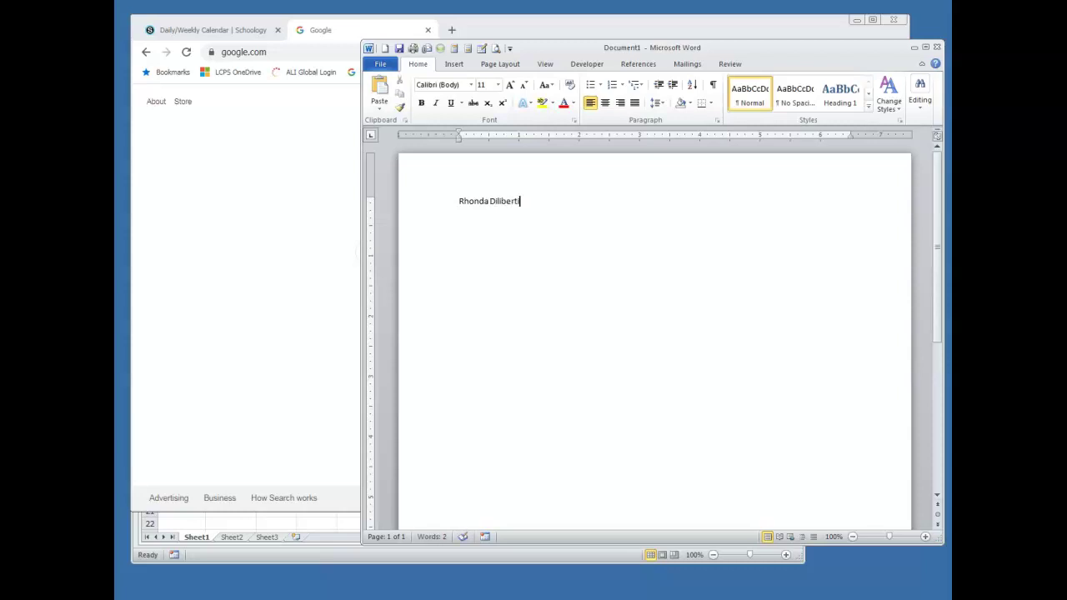
Add the lines "Google Data Table" and "Google Graph" beneath the name, with an empty paragraph between them.
key("Return")
type("Data Ta")
type("Goo")
type("gle Data Table")
key("Return")
type("Google Graph")
left_click(529, 225)
key("Return")
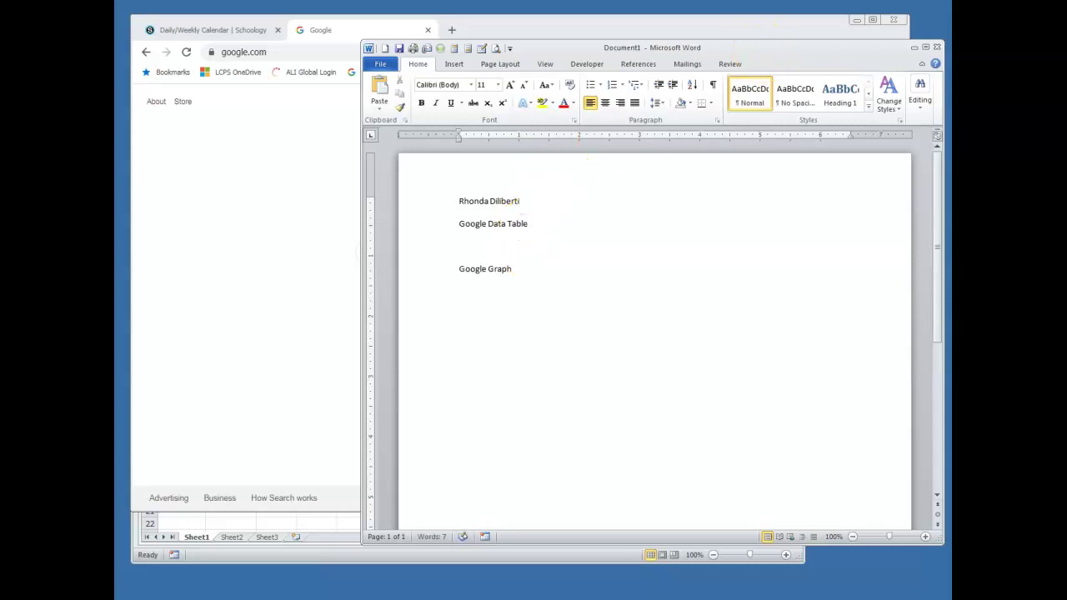
Minimize the Word document, switch to Chrome and create a new blank Google Sheets spreadsheet from Google Drive.
left_click(913, 48)
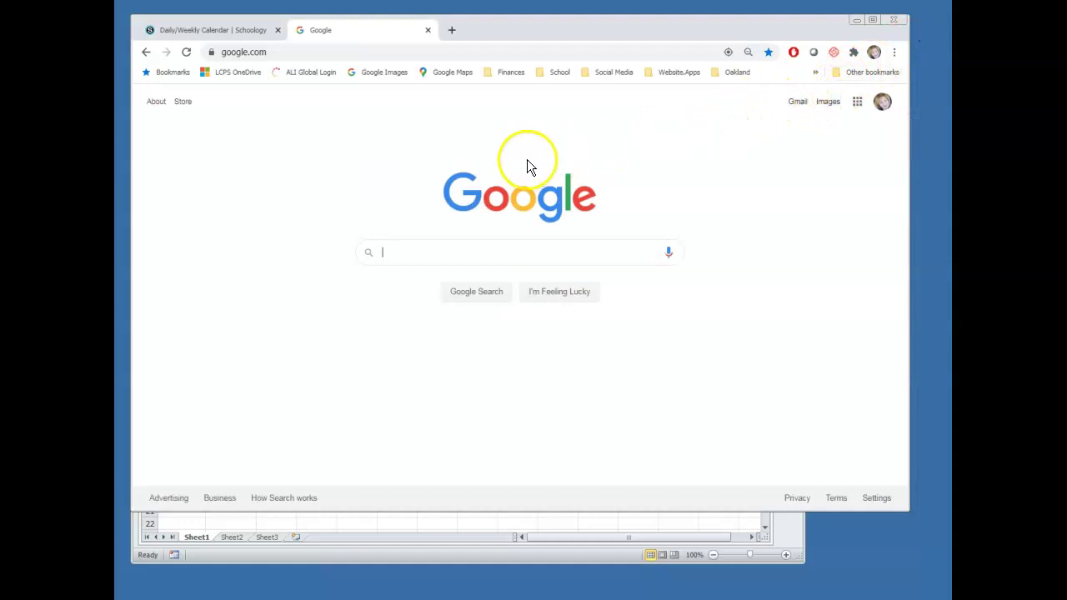
left_click(857, 102)
left_click(794, 207)
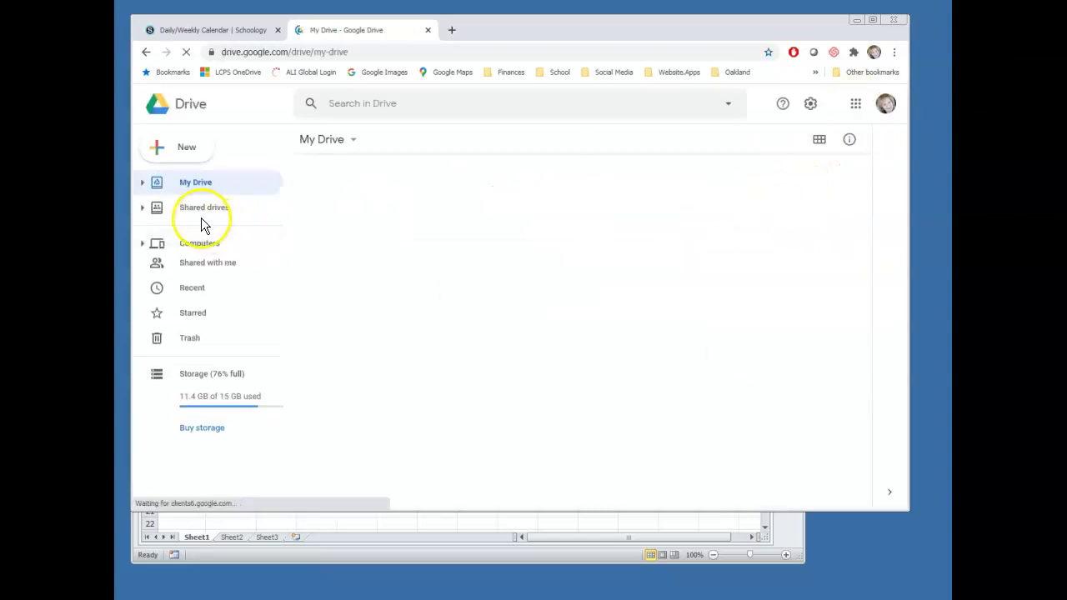
left_click(179, 148)
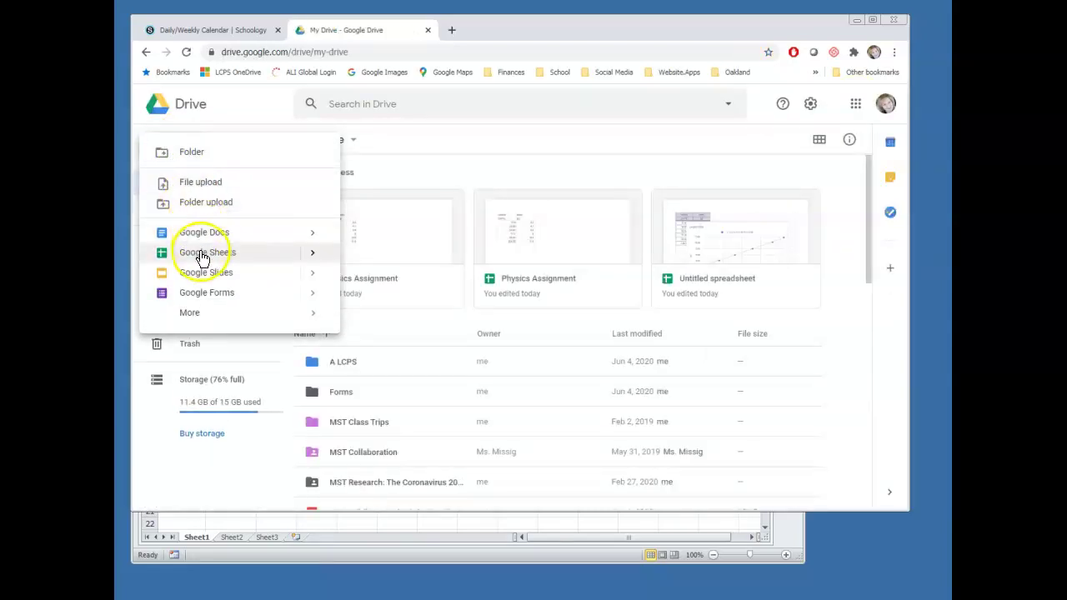
left_click(201, 253)
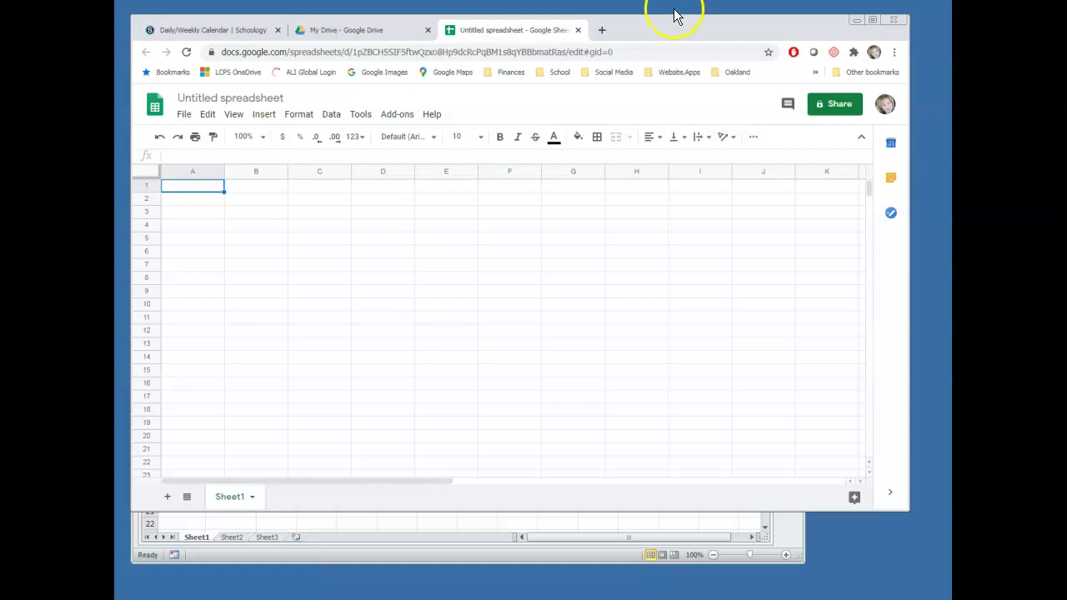
Rename the untitled spreadsheet as Physics Assignment.
left_click(215, 98)
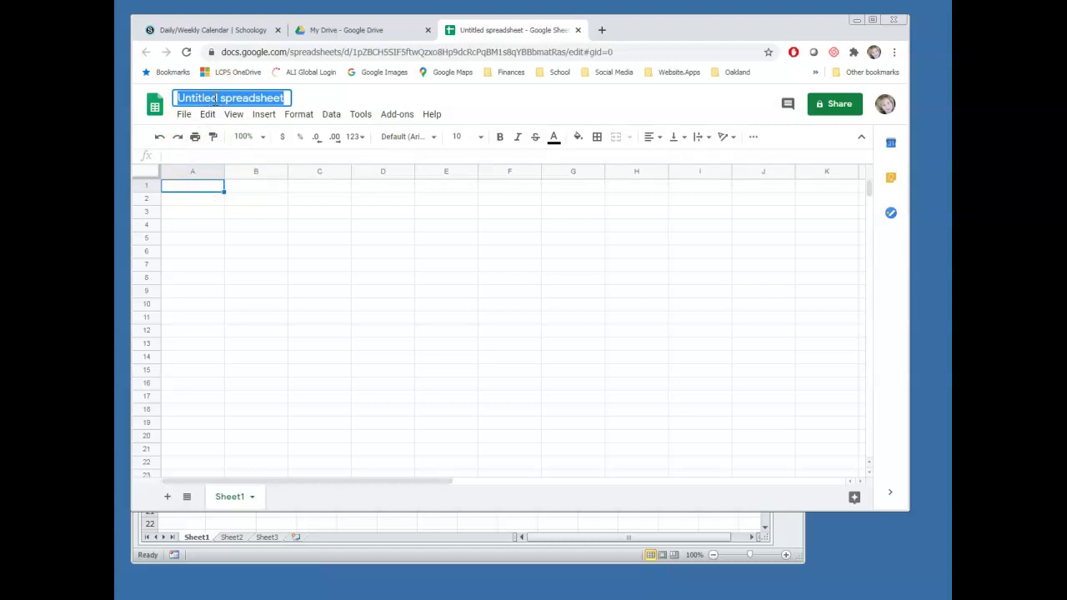
type("Physi")
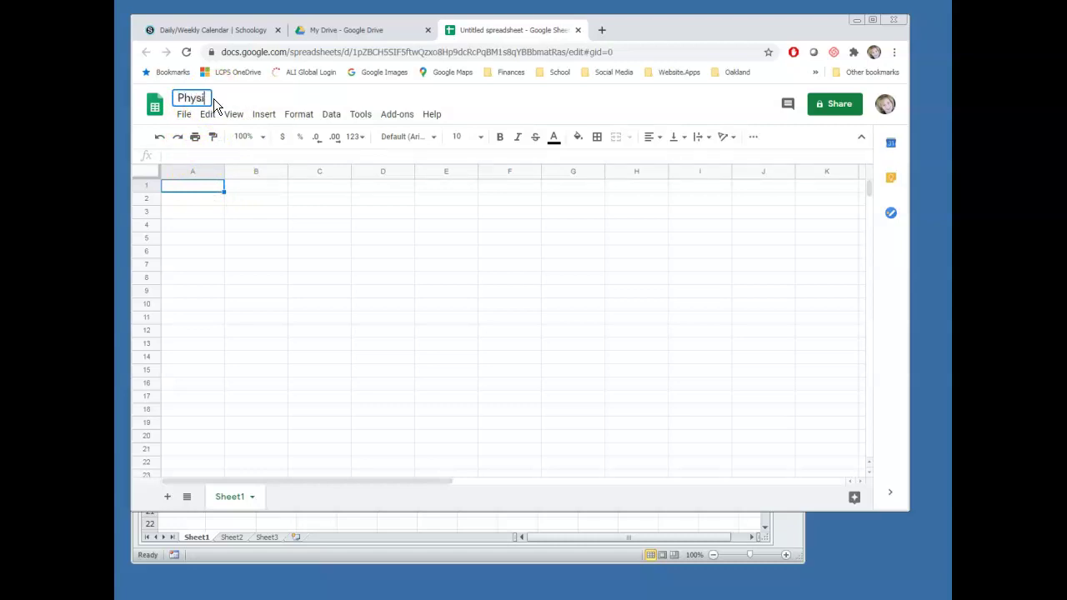
type("cs Assignment")
Bring up the homework Word document and place its window beside the spreadsheet's first columns.
left_click(682, 598)
left_click_drag(726, 229, 737, 55)
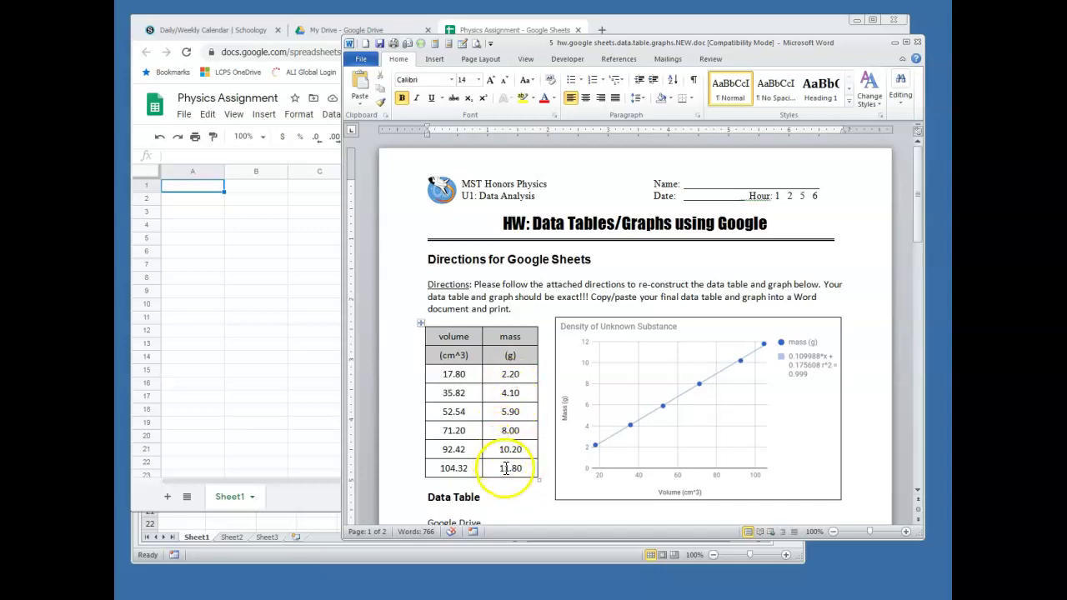
left_click_drag(760, 42, 846, 55)
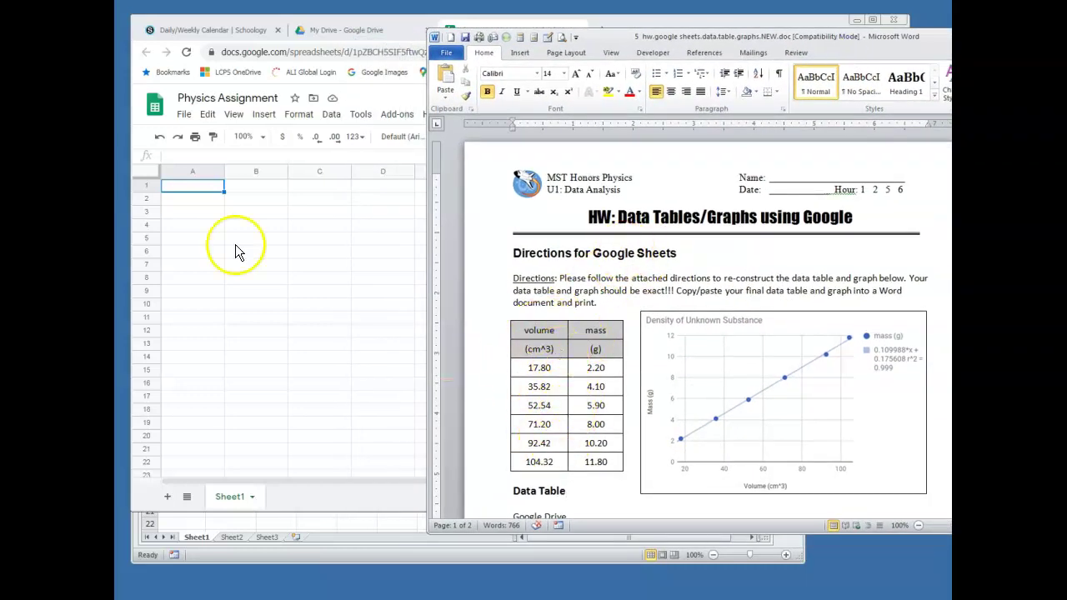
Fill A1:B8 with the homework table's volume (cm^3) and mass (g) headers and six data rows, and bring up the homework's Data Table directions.
left_click(201, 188)
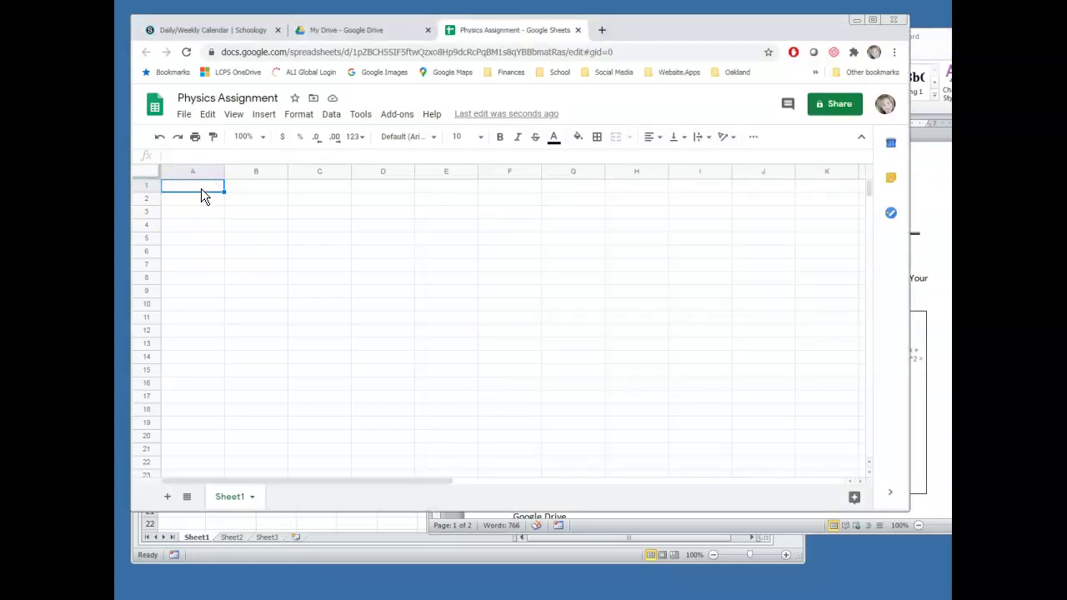
type("volume\tmass (cm^3)\t(g) 17.8\t2.2 35.82\t4.1 52.54\t5.9 71.2\t8 92.42\t10.2 104.32\t11.8")
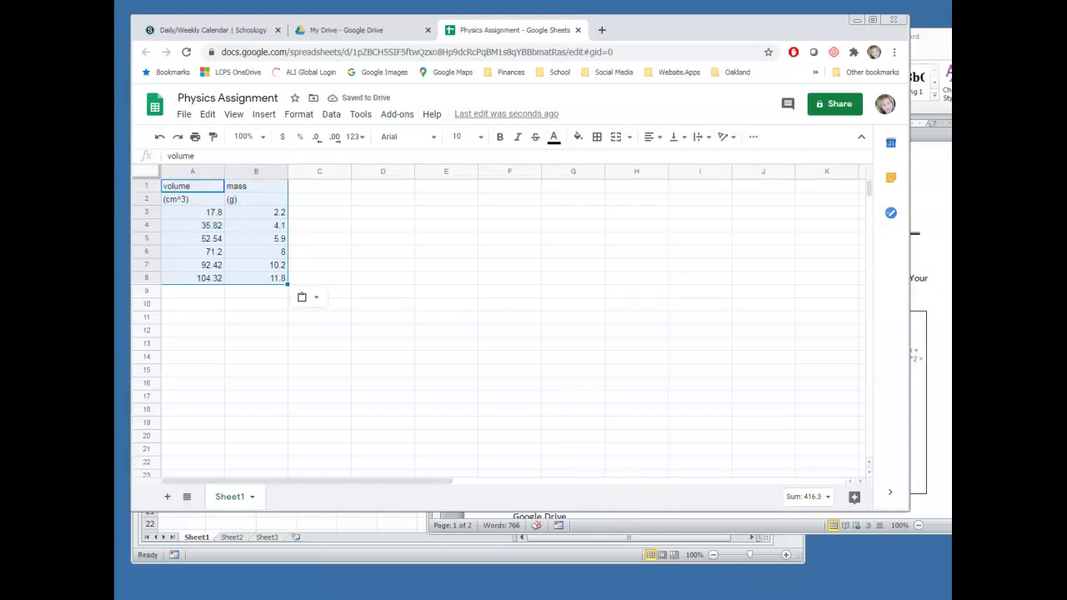
key("alt+Tab")
scroll(667, 194, "down", 1)
scroll(666, 194, "down", 5)
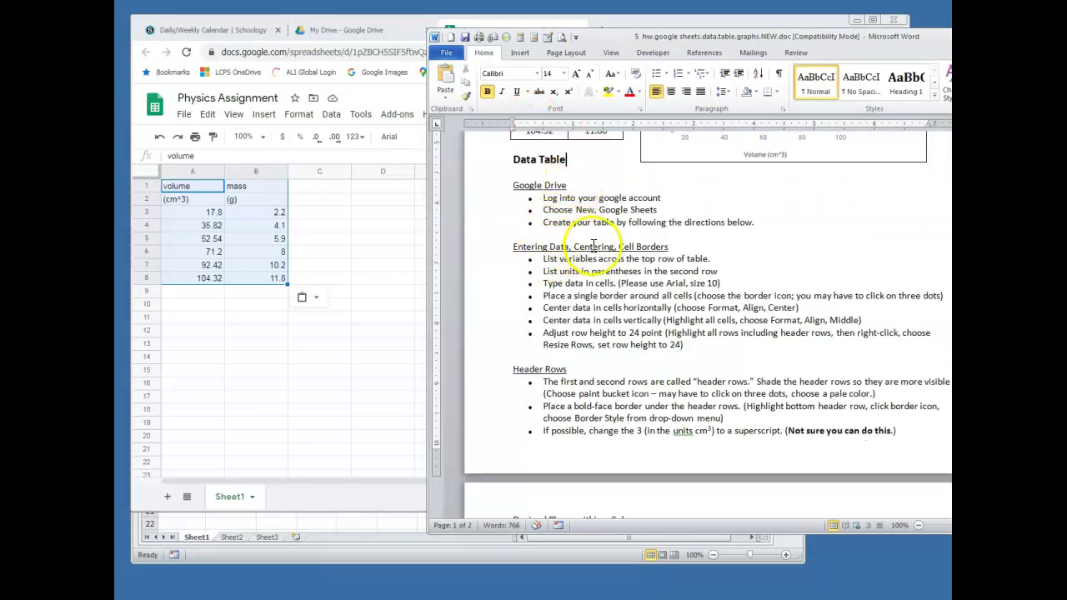
Center the contents of A1:B8 horizontally and set their vertical alignment to Middle.
left_click(347, 276)
left_click_drag(193, 185, 282, 285)
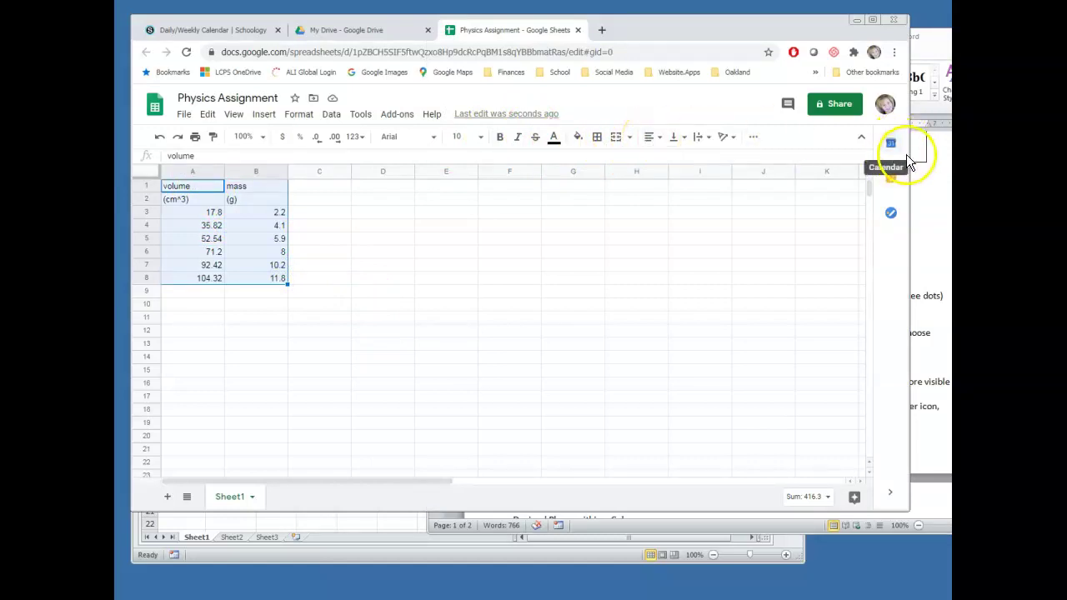
left_click_drag(907, 149, 571, 190)
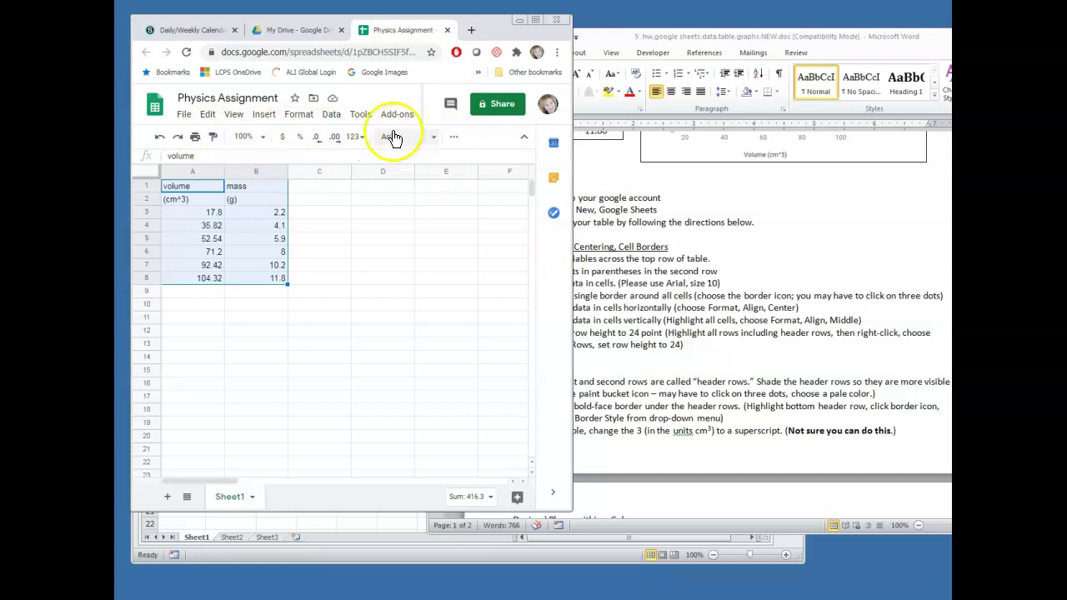
left_click_drag(573, 148, 881, 85)
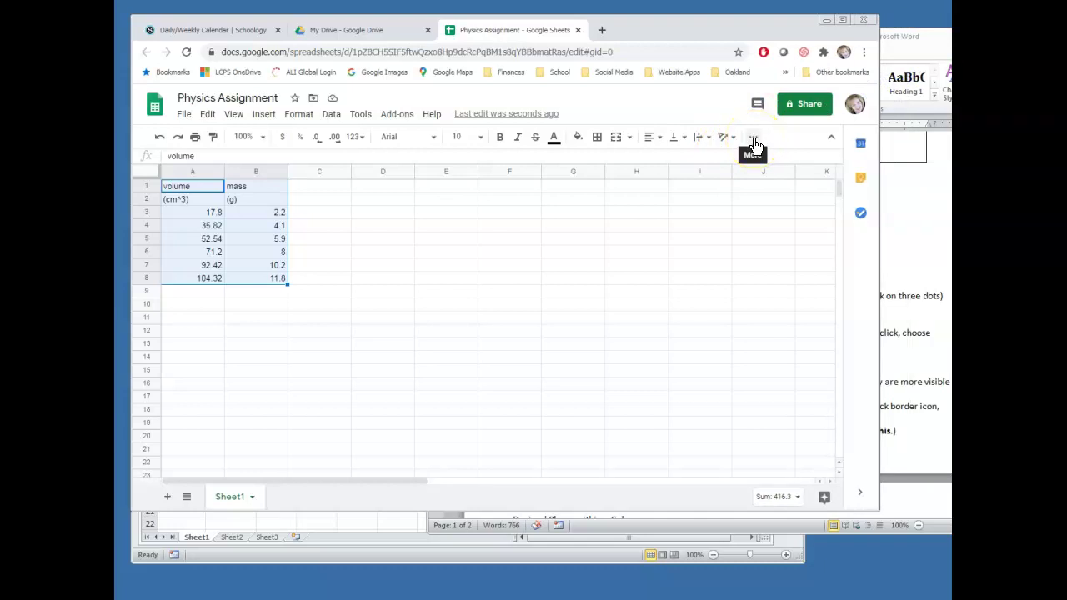
left_click(653, 142)
left_click(667, 159)
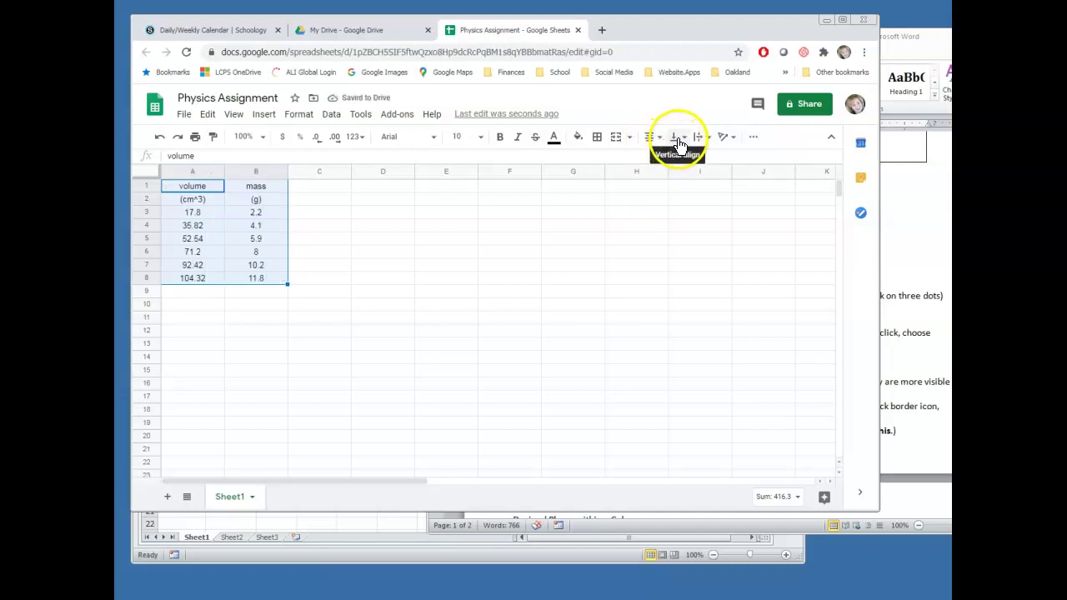
left_click(679, 140)
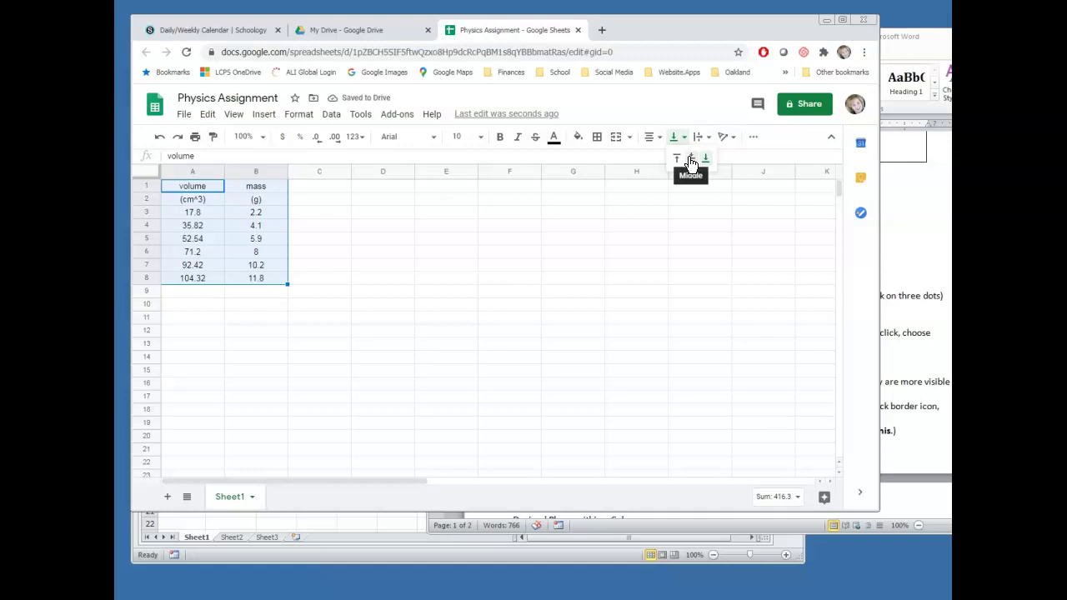
left_click(690, 162)
Check the row height direction in the homework document and resize spreadsheet rows 1 to 8 to 24 pixels.
left_click(907, 233)
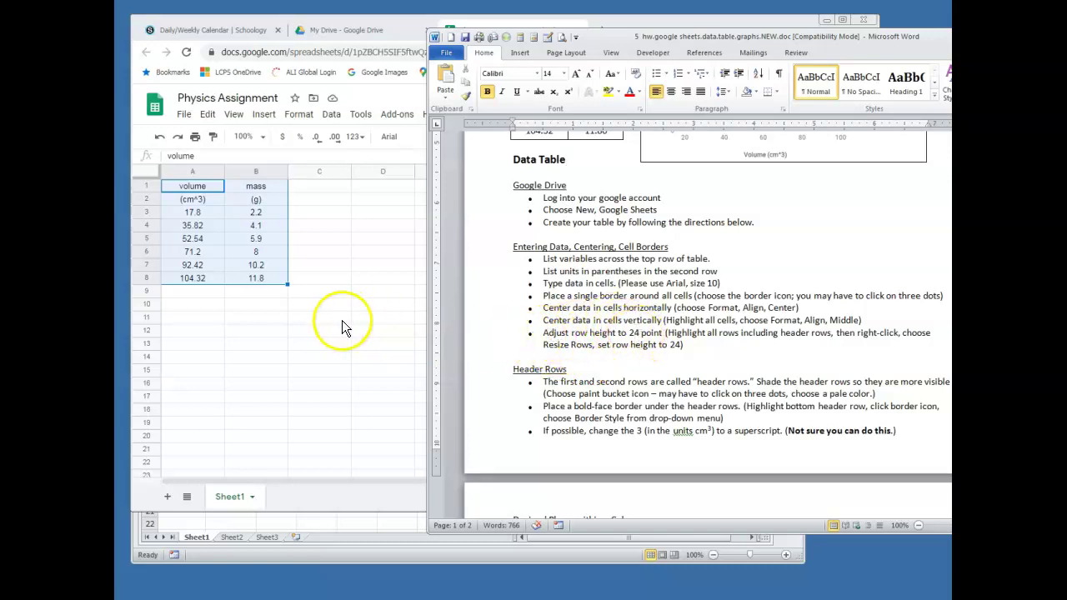
left_click(261, 330)
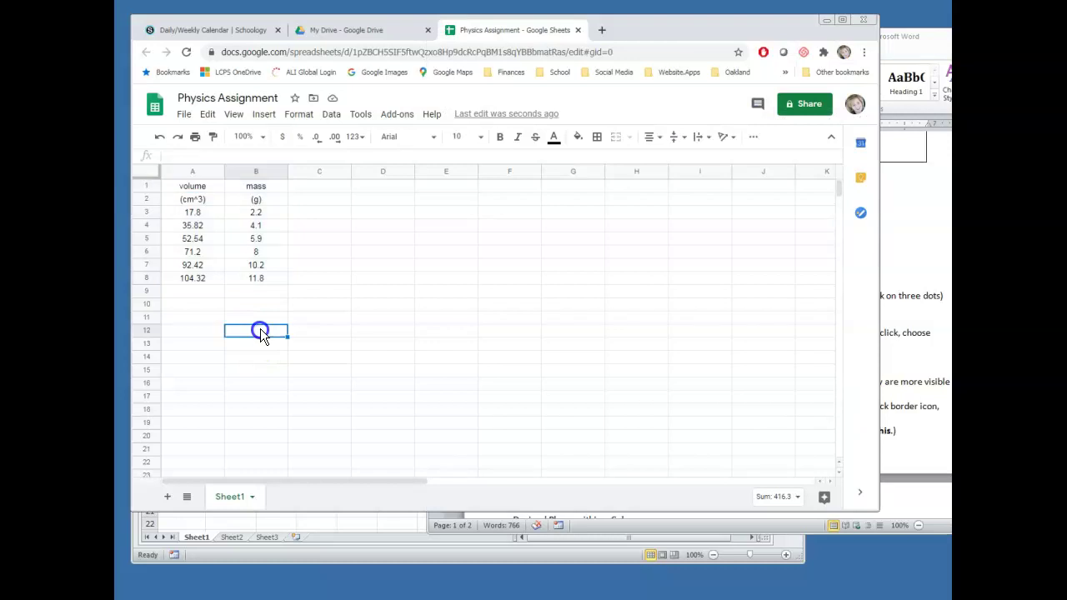
left_click_drag(147, 186, 152, 278)
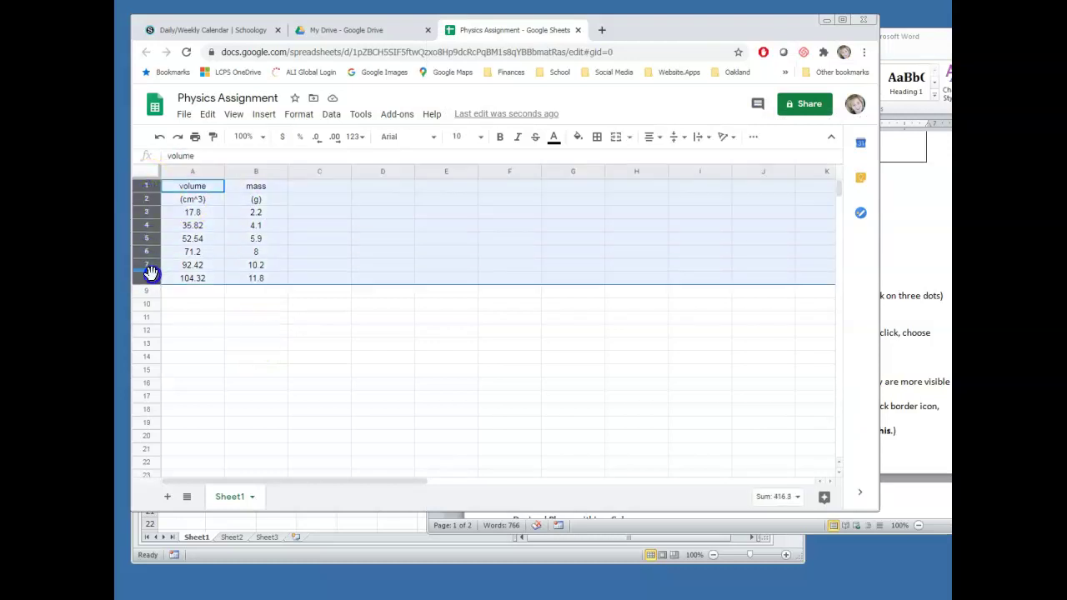
right_click(145, 239)
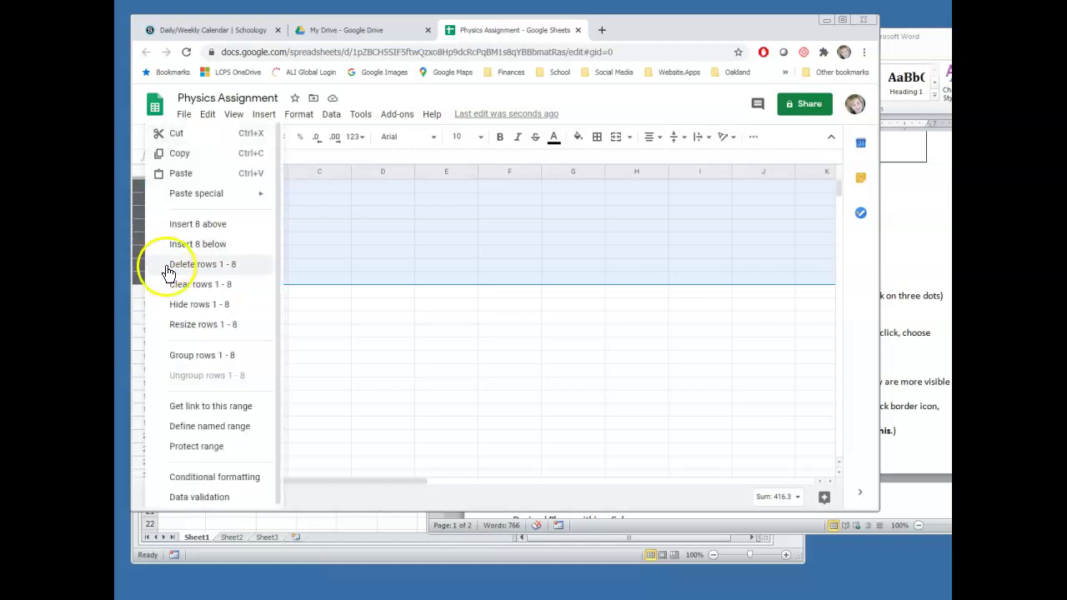
left_click(198, 331)
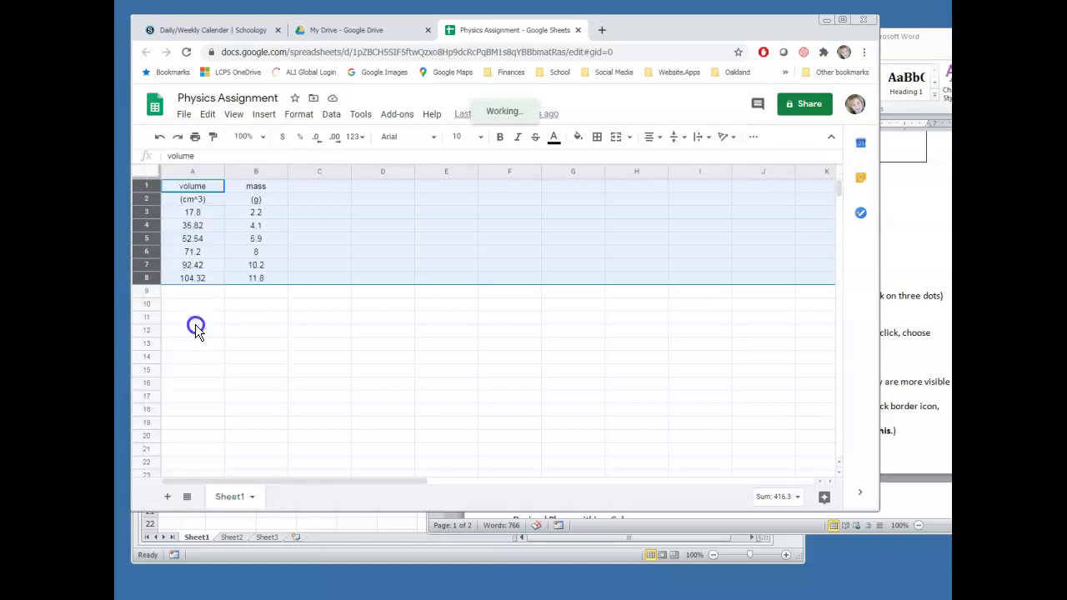
left_click_drag(481, 289, 434, 292)
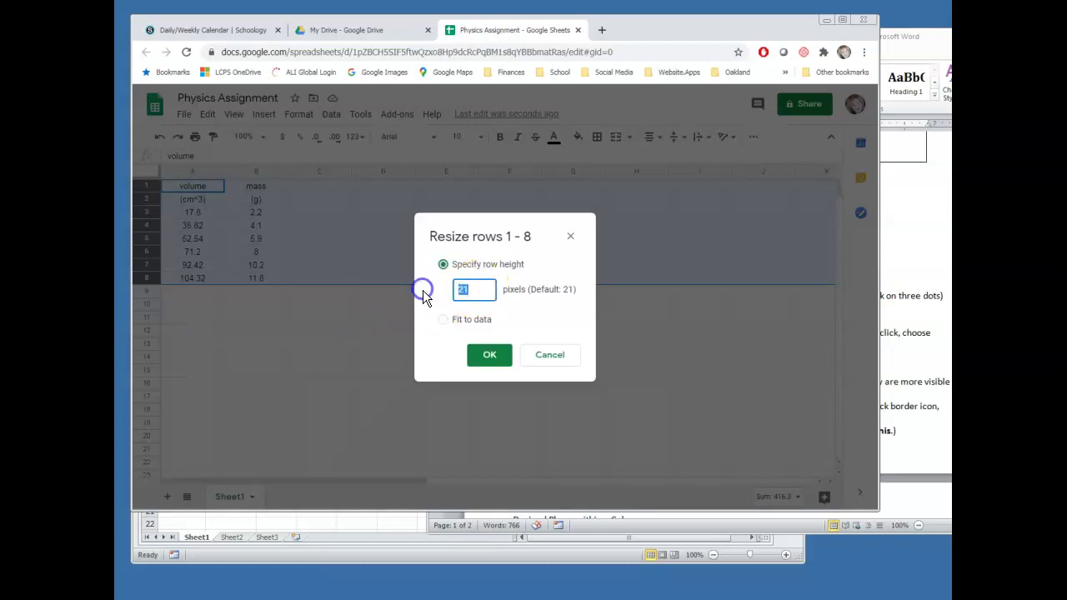
type("4")
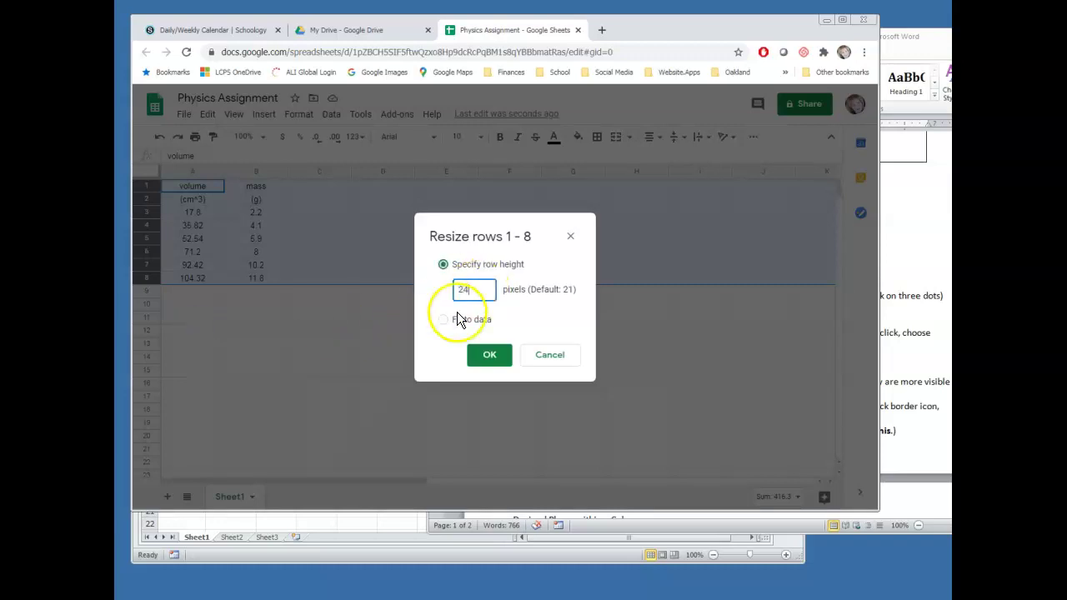
left_click(482, 357)
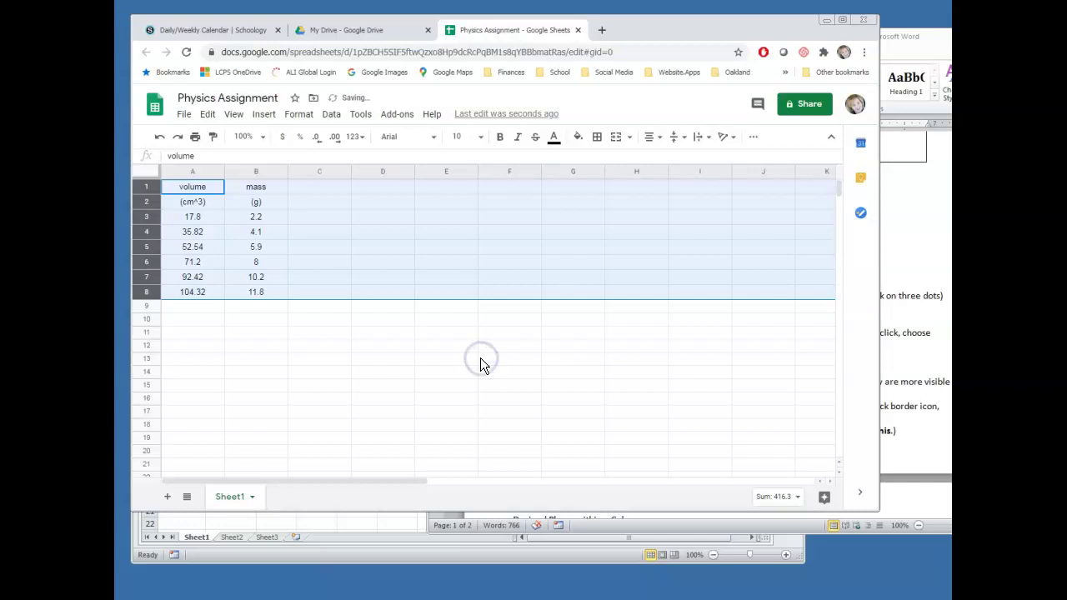
left_click(360, 373)
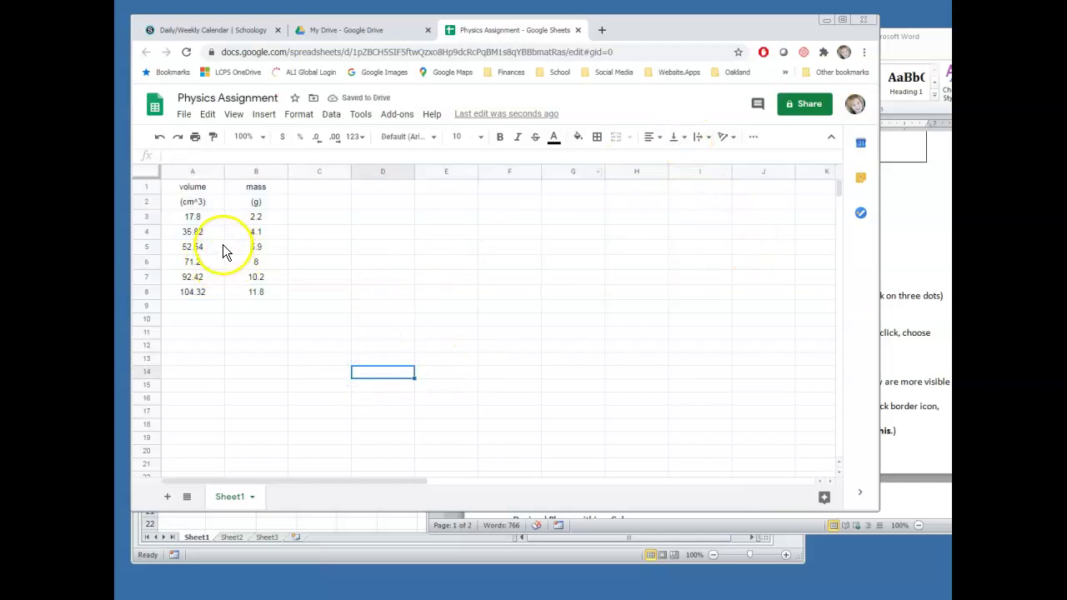
Apply all borders to the data table cells A1:B8.
left_click_drag(192, 188, 246, 298)
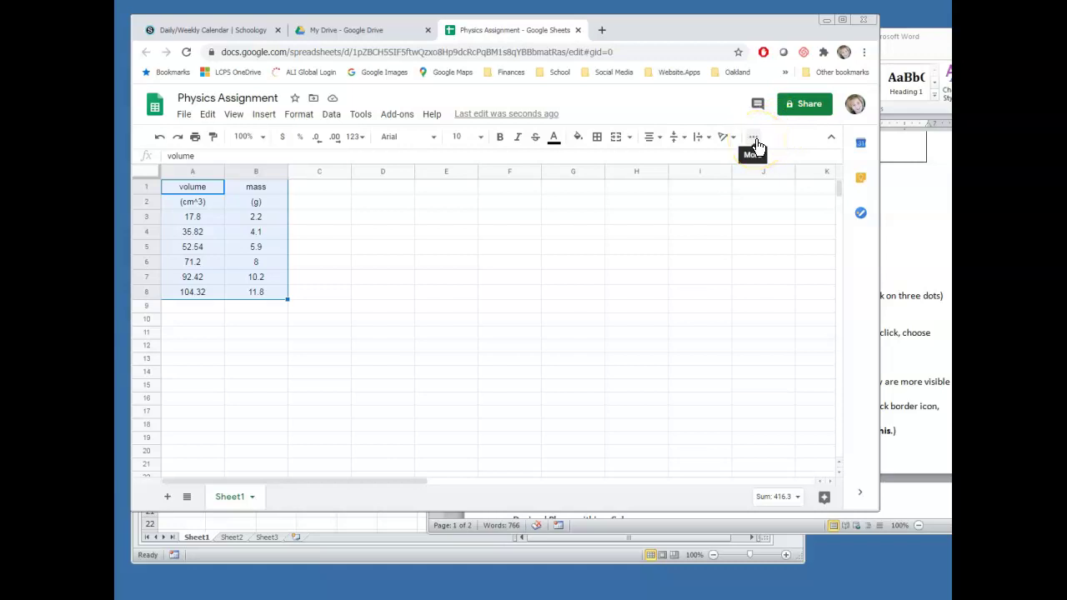
left_click(597, 145)
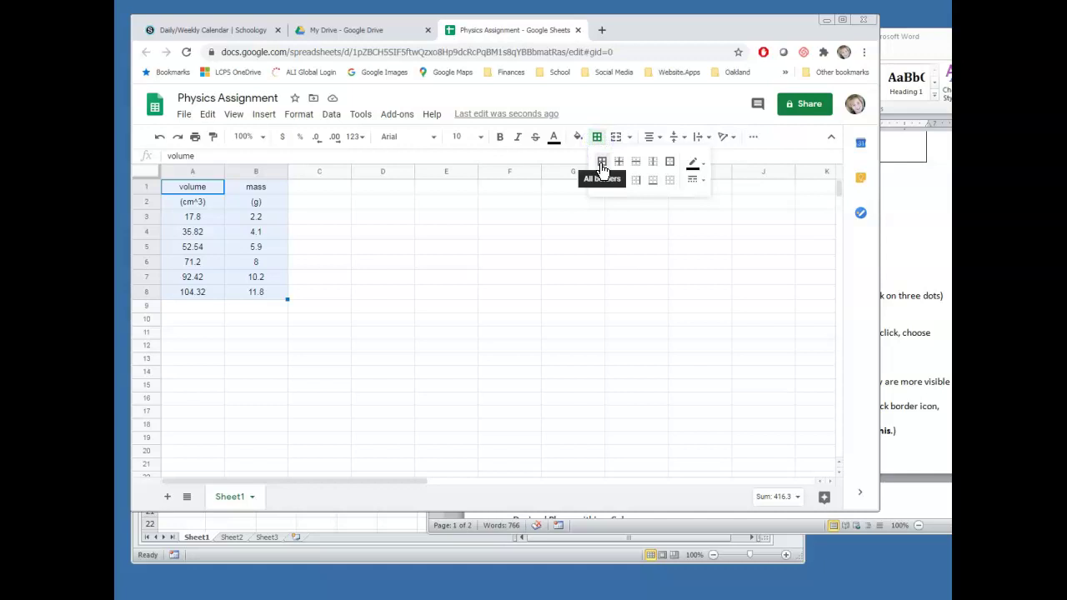
left_click(601, 163)
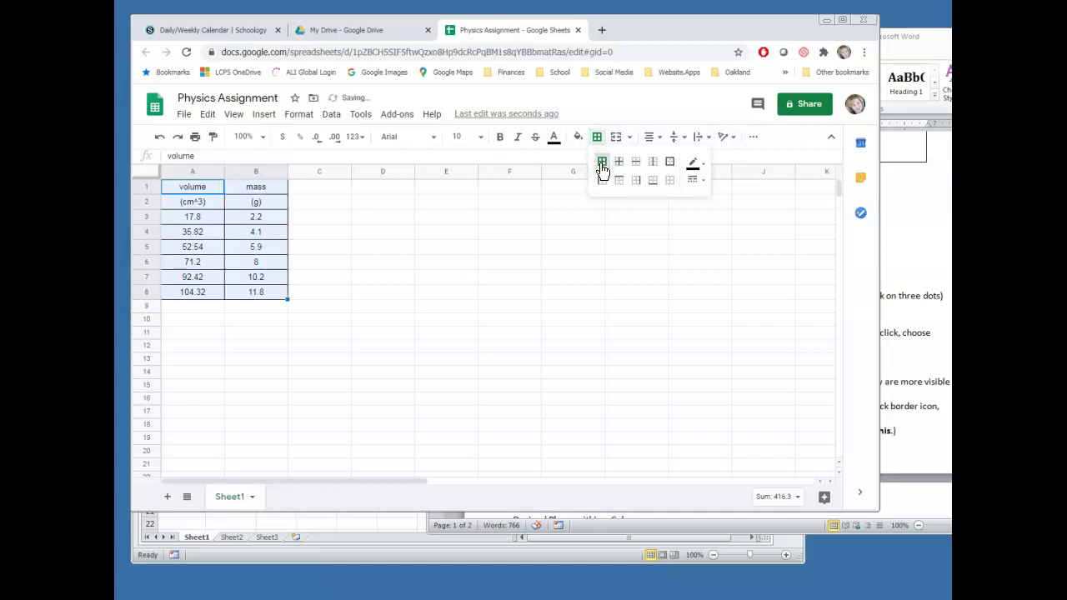
left_click(455, 318)
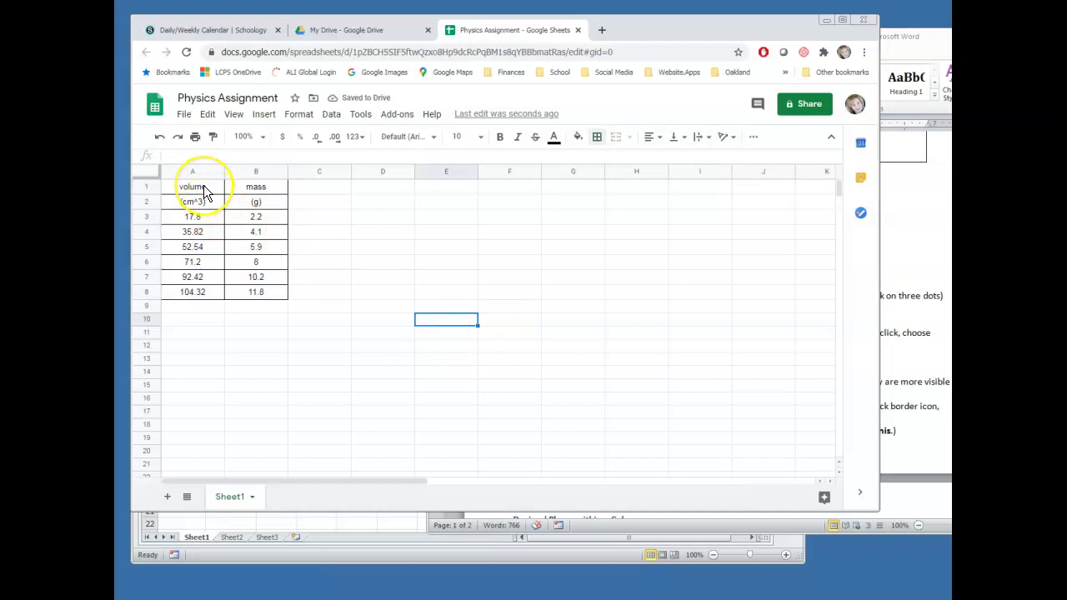
Shade the two header rows, A1:B2, with a pale pink fill color.
left_click_drag(205, 190, 236, 208)
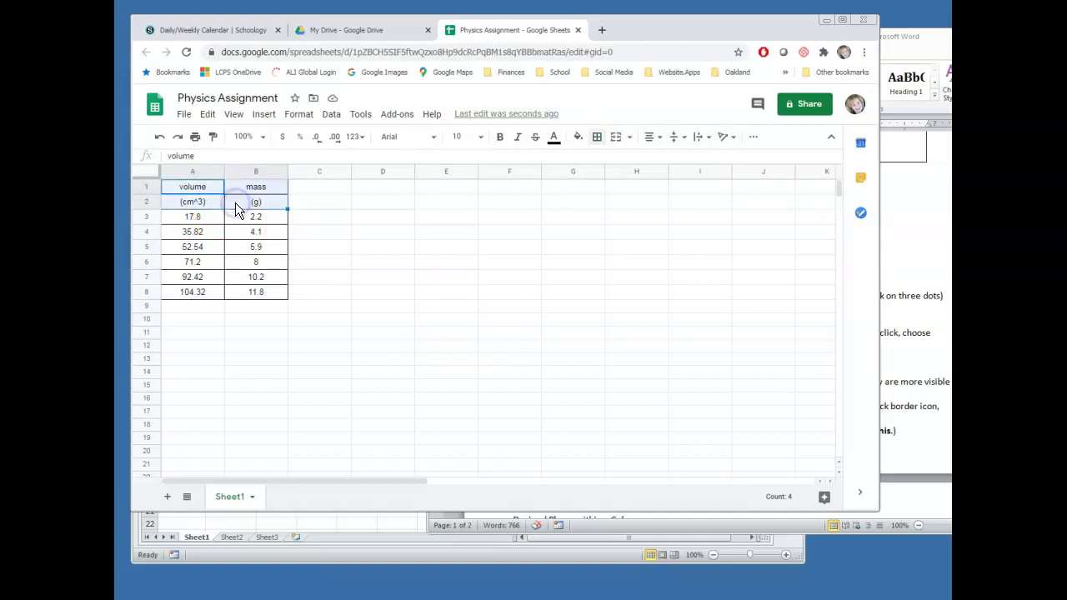
left_click(578, 136)
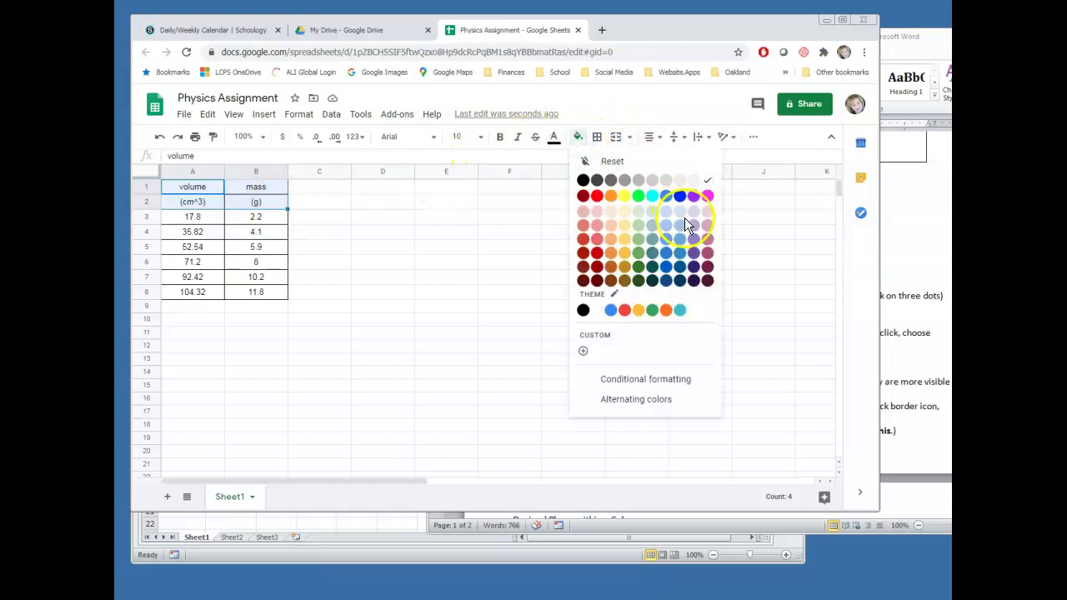
left_click(706, 210)
left_click(433, 310)
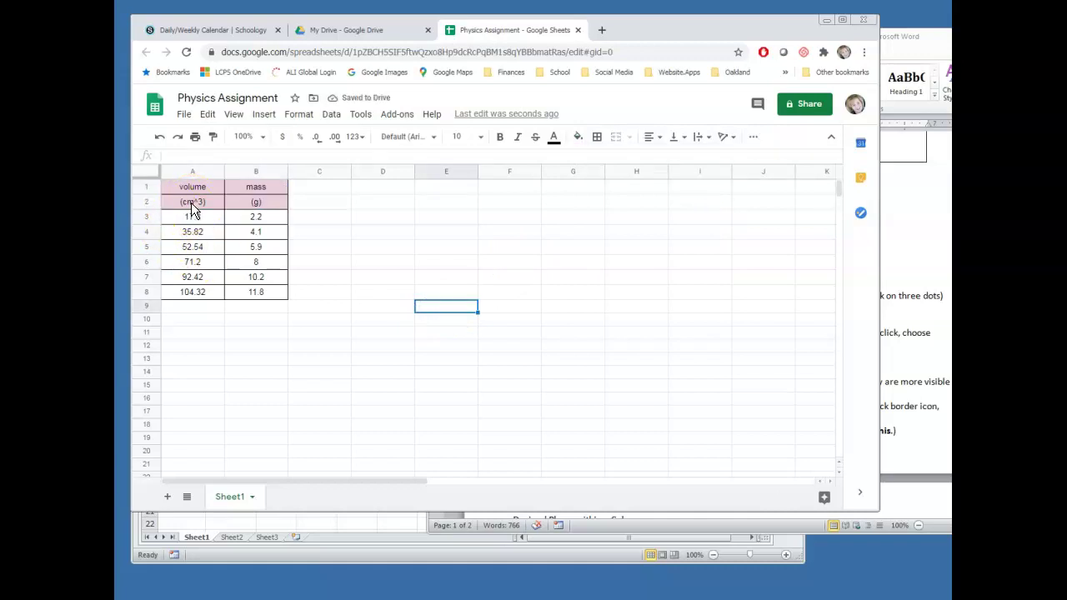
Add a thick bottom border under the units header cells A2:B2.
left_click_drag(191, 203, 254, 202)
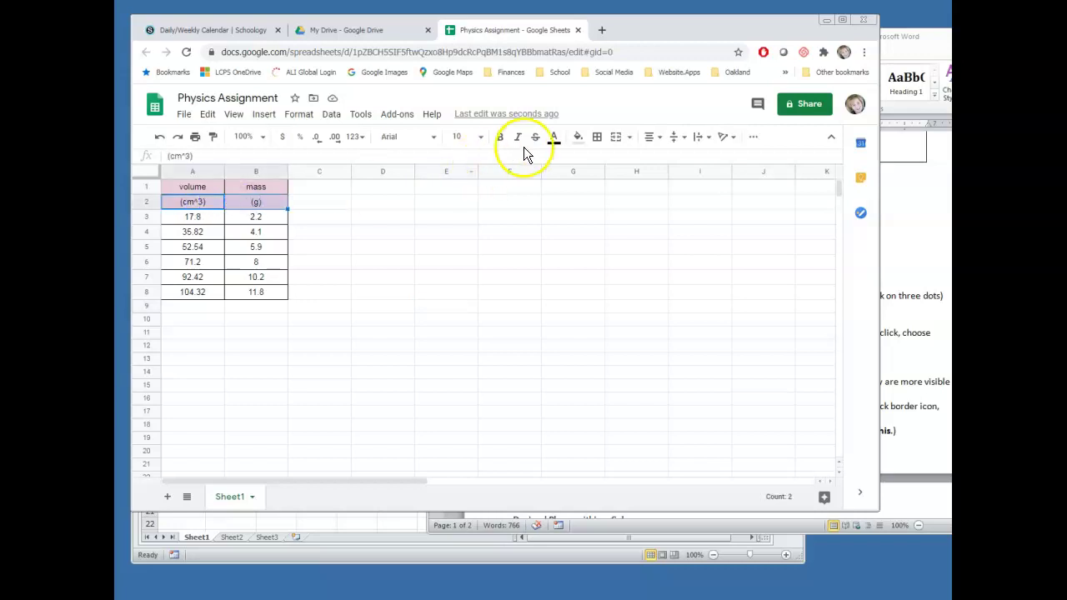
left_click(597, 141)
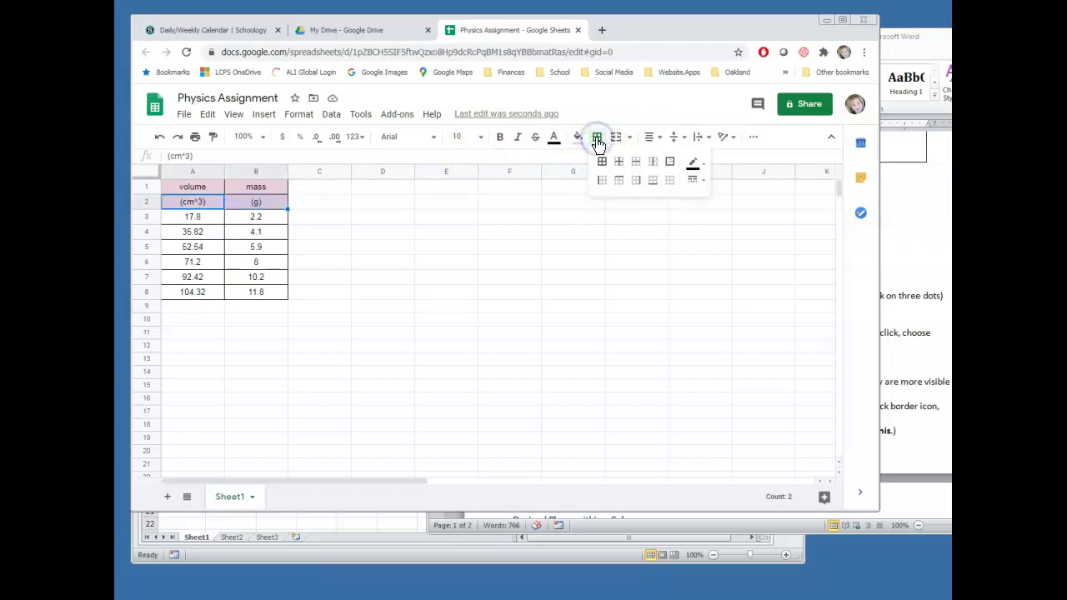
left_click(693, 182)
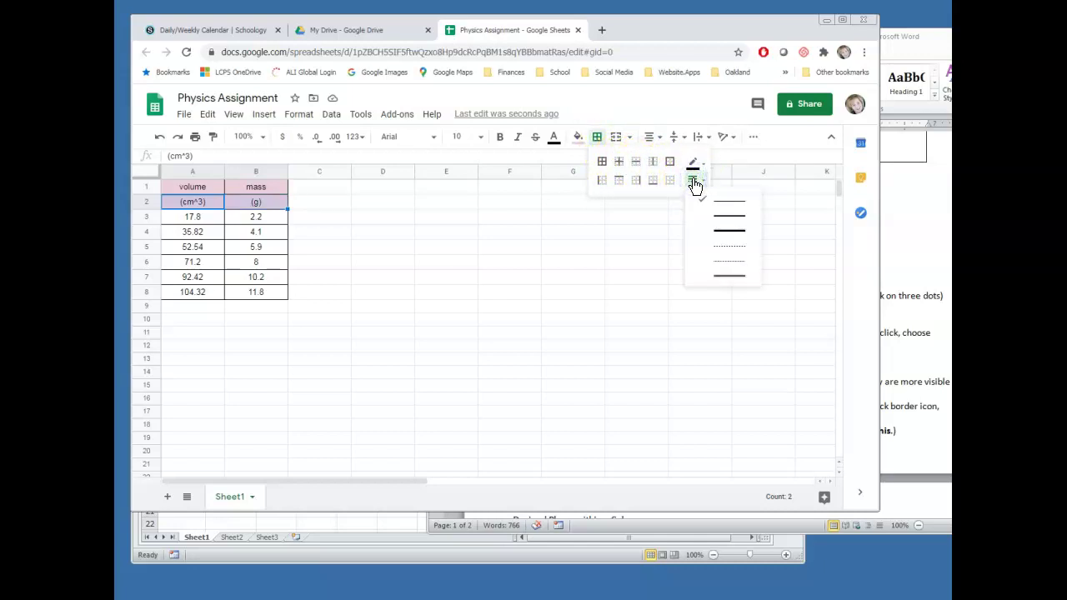
left_click(721, 241)
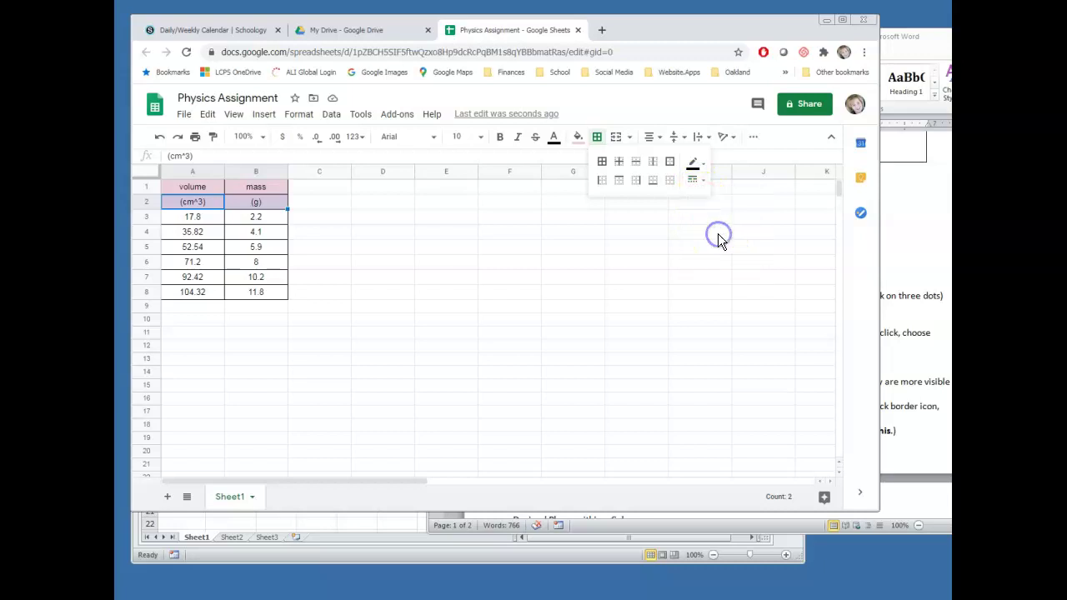
left_click(652, 182)
left_click(395, 294)
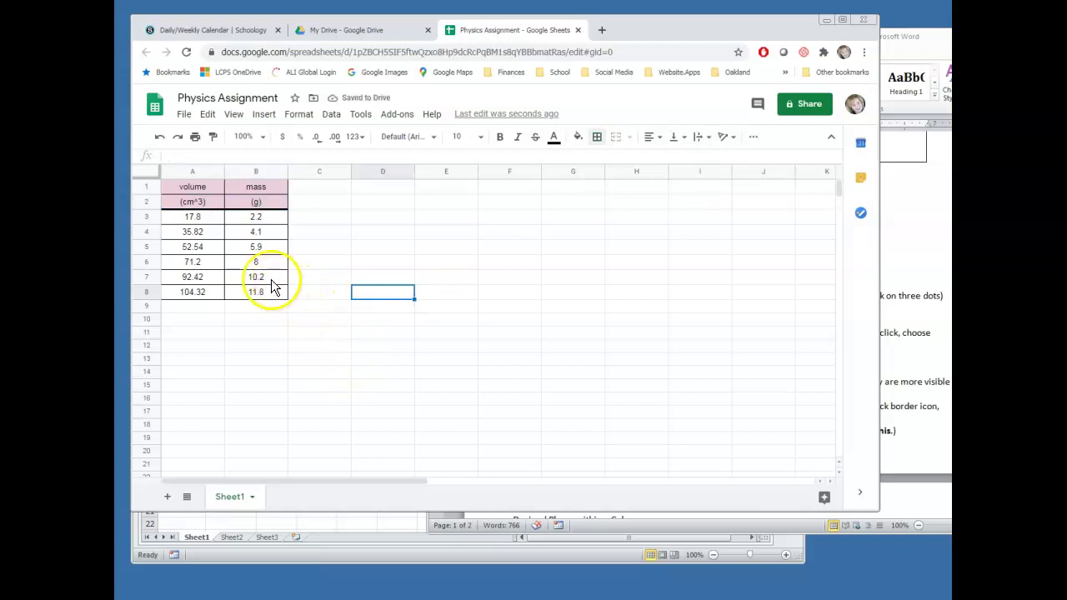
Review the cm^3 unit cell and the homework document's directions on header rows, superscripts and decimal places.
left_click(192, 204)
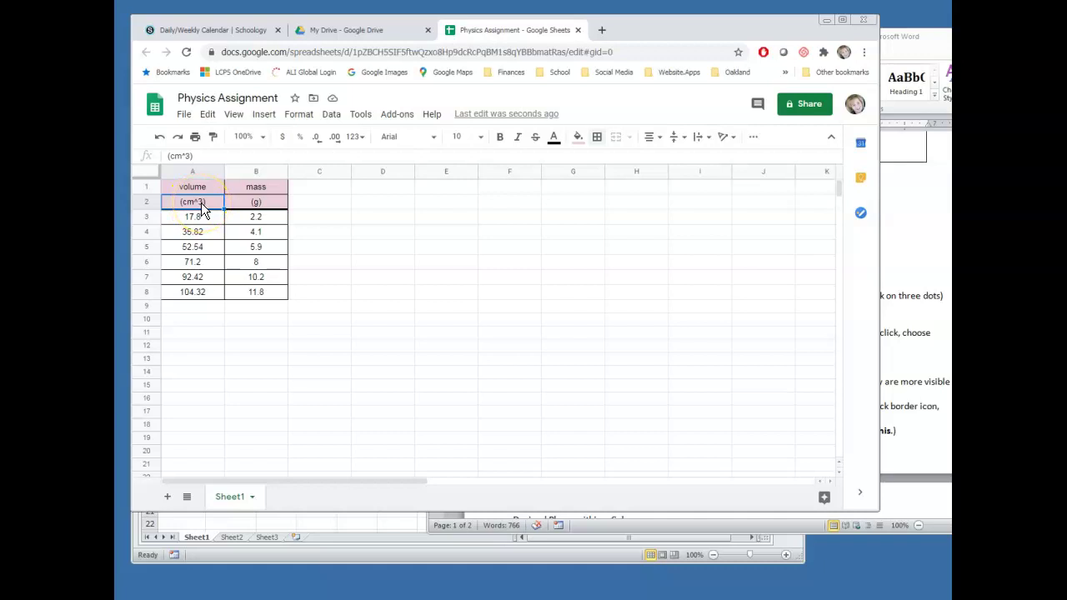
left_click(320, 247)
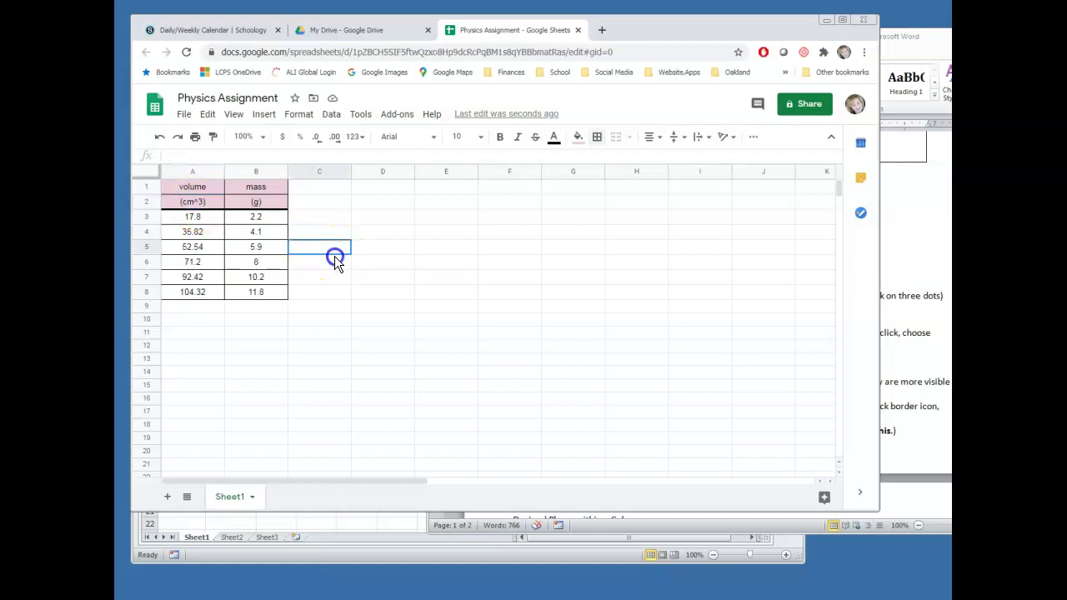
left_click(928, 212)
scroll(839, 262, "down", 5)
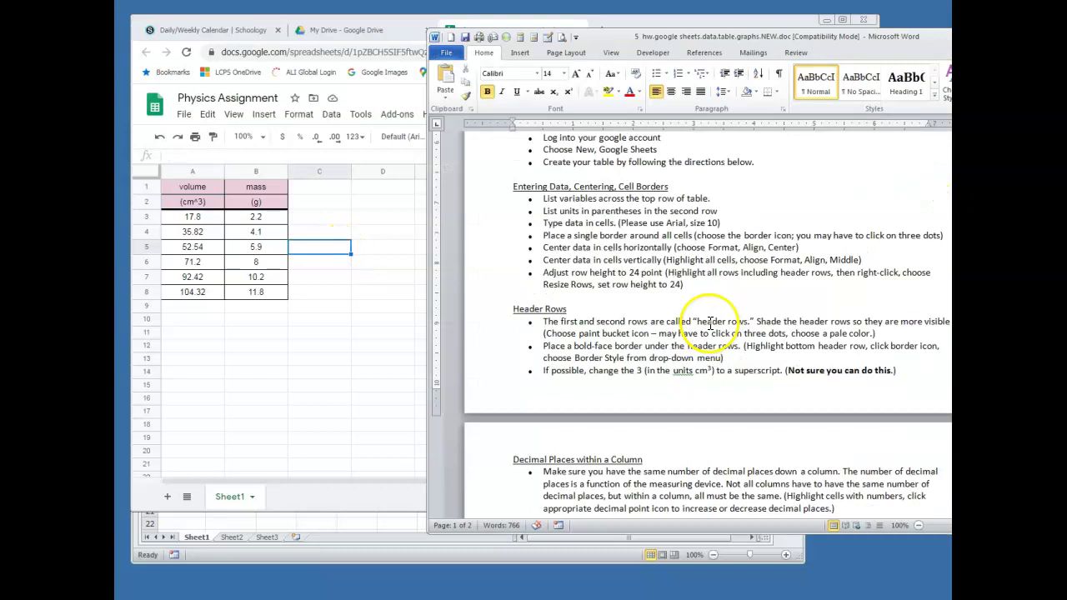
scroll(641, 272, "down", 2)
scroll(633, 275, "up", 3)
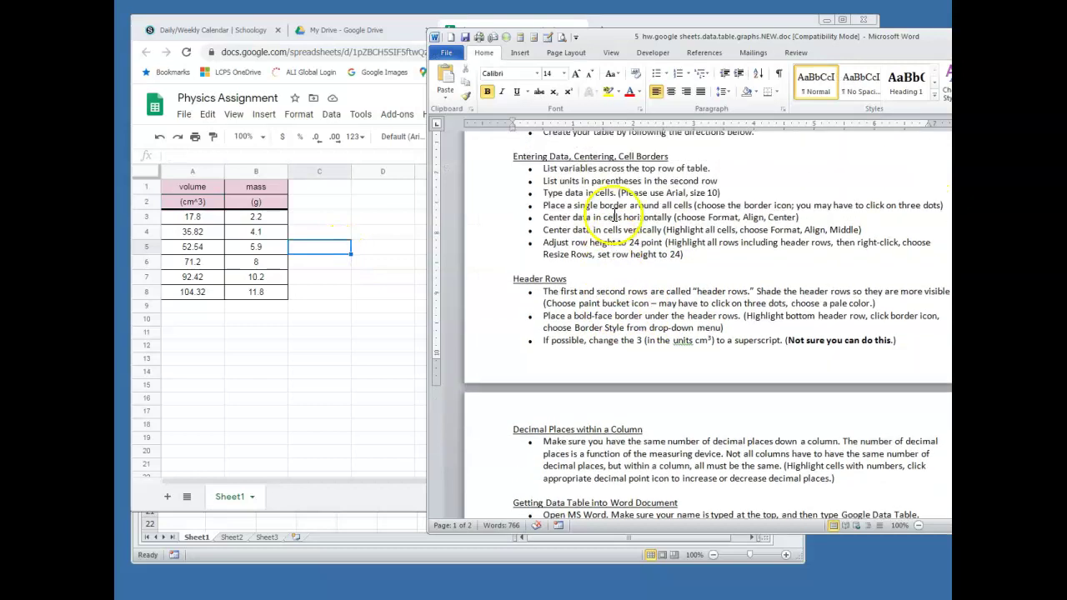
scroll(625, 282, "down", 2)
scroll(620, 286, "down", 3)
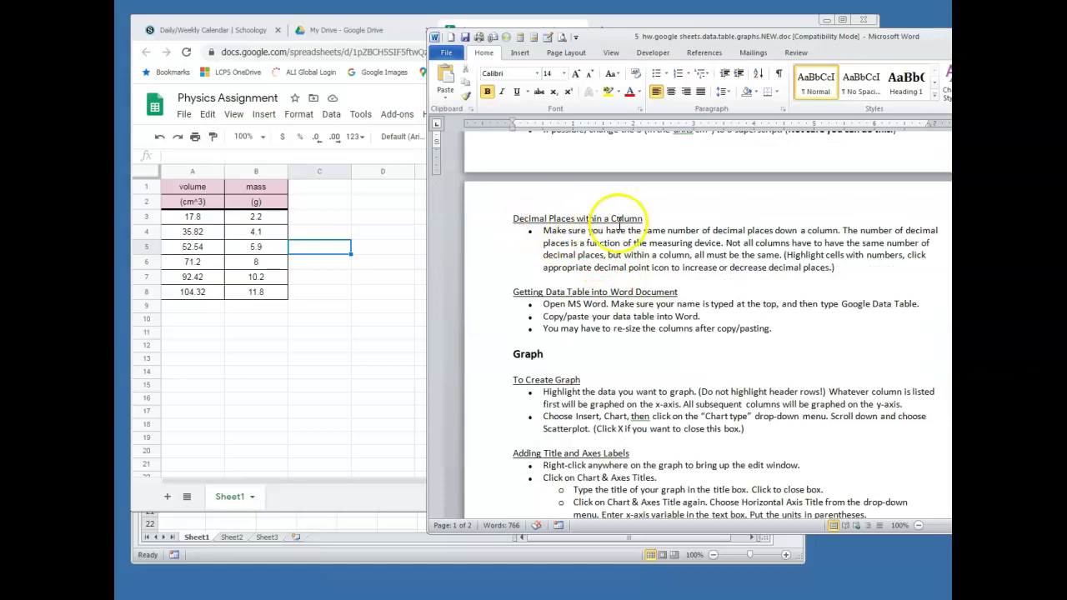
Format the volume and mass values in A3:B8 to show two decimal places.
left_click(294, 359)
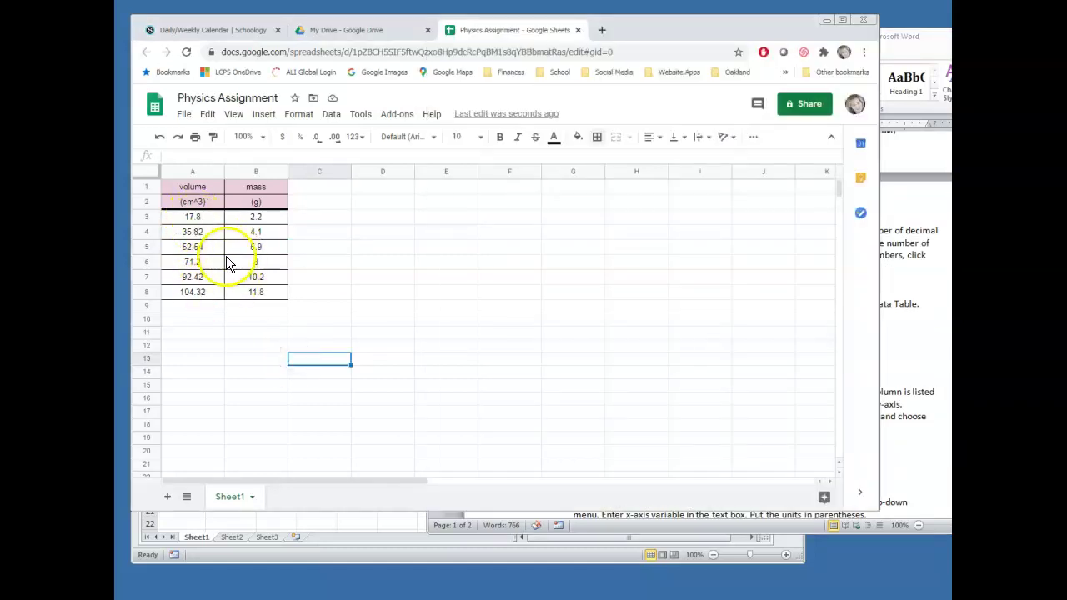
left_click_drag(192, 218, 249, 292)
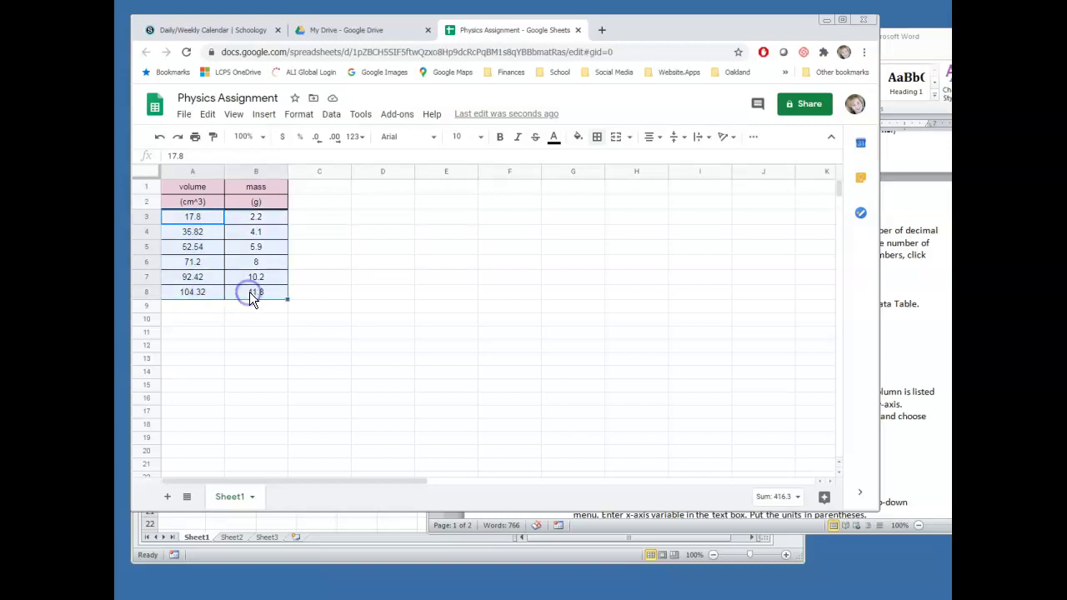
left_click(332, 138)
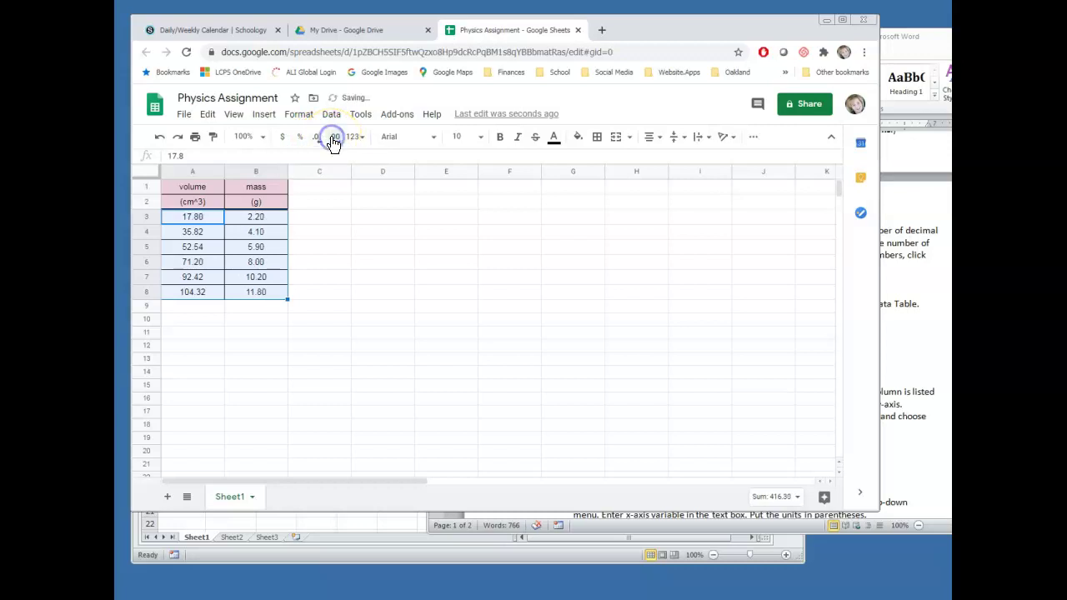
left_click(342, 325)
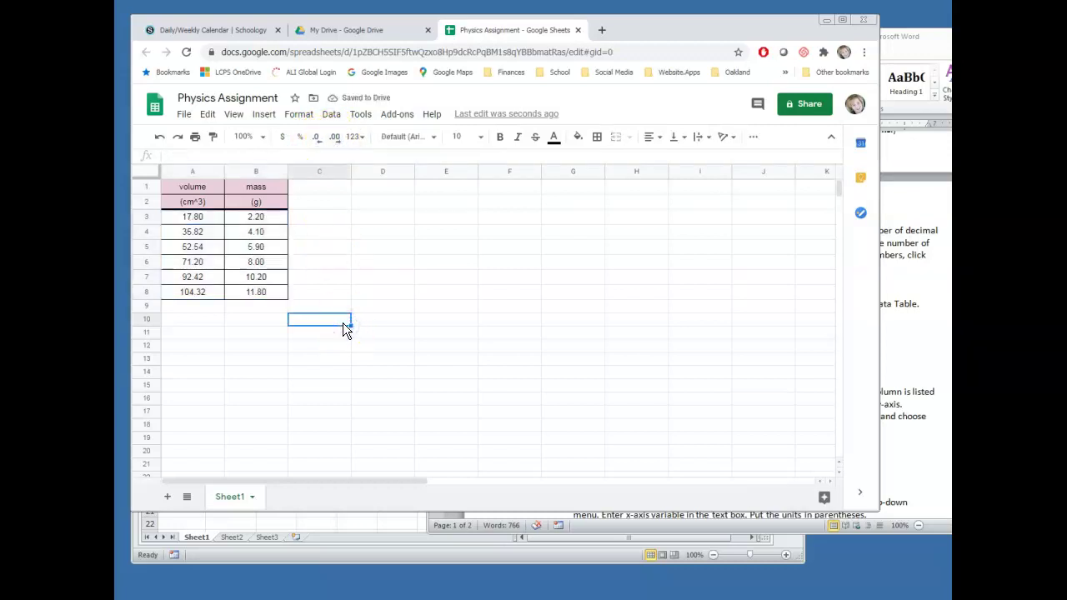
Check the homework's table transfer directions, then copy A1:B8 into the Word document beneath the Google Data Table heading.
left_click(904, 267)
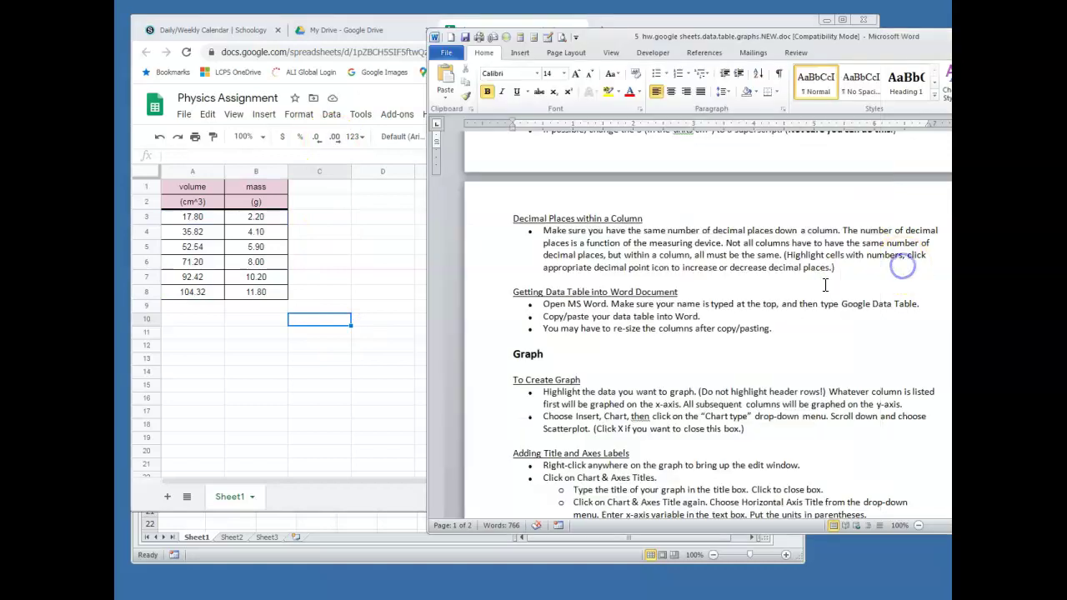
scroll(825, 285, "up", 10)
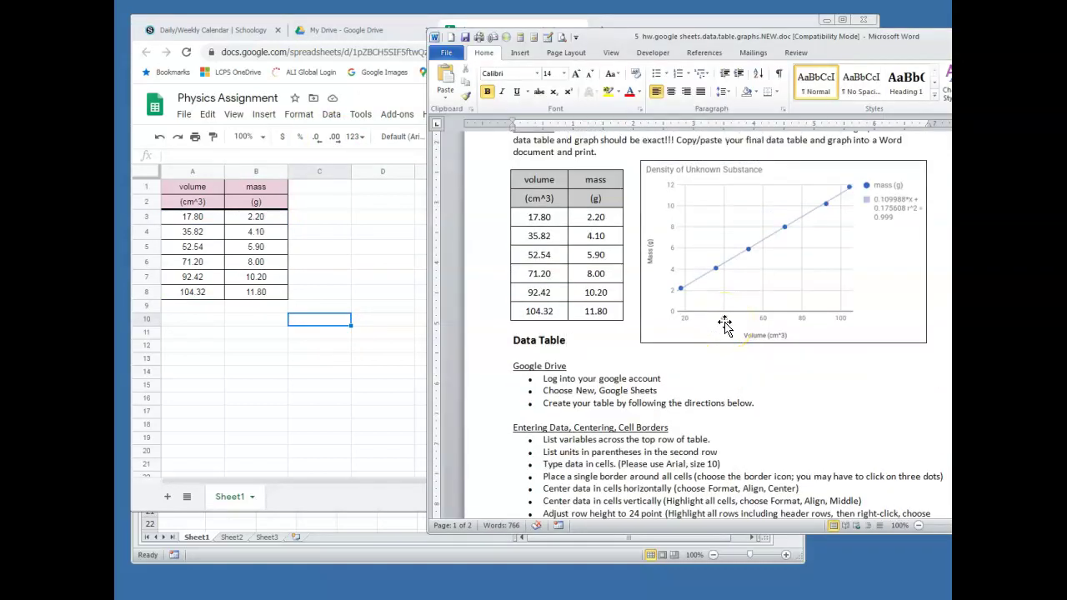
scroll(724, 325, "down", 10)
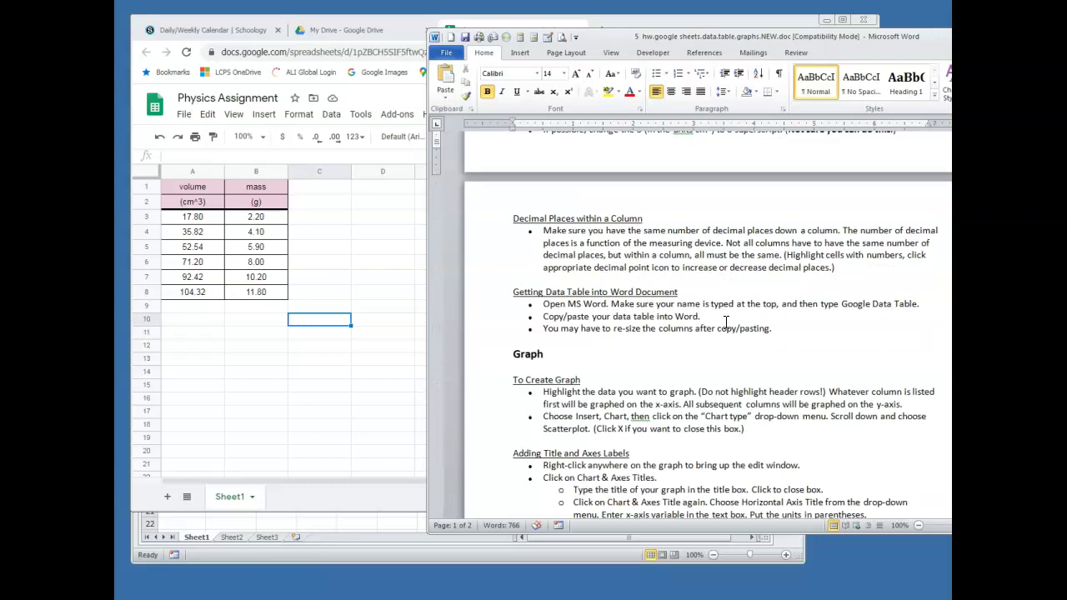
scroll(726, 321, "down", 1)
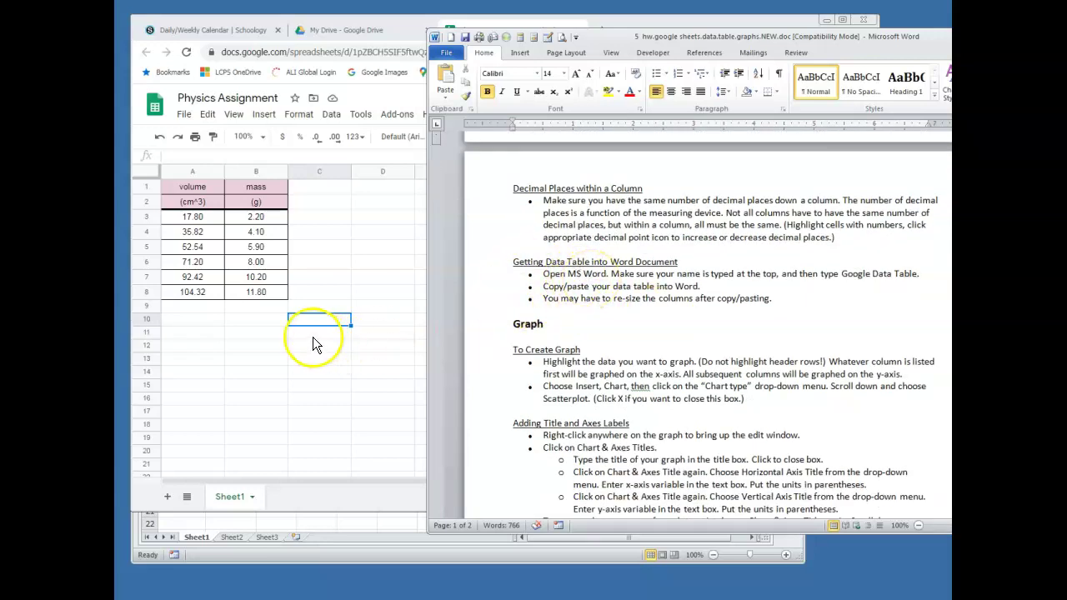
left_click(257, 336)
left_click(189, 188)
left_click_drag(189, 190, 250, 296)
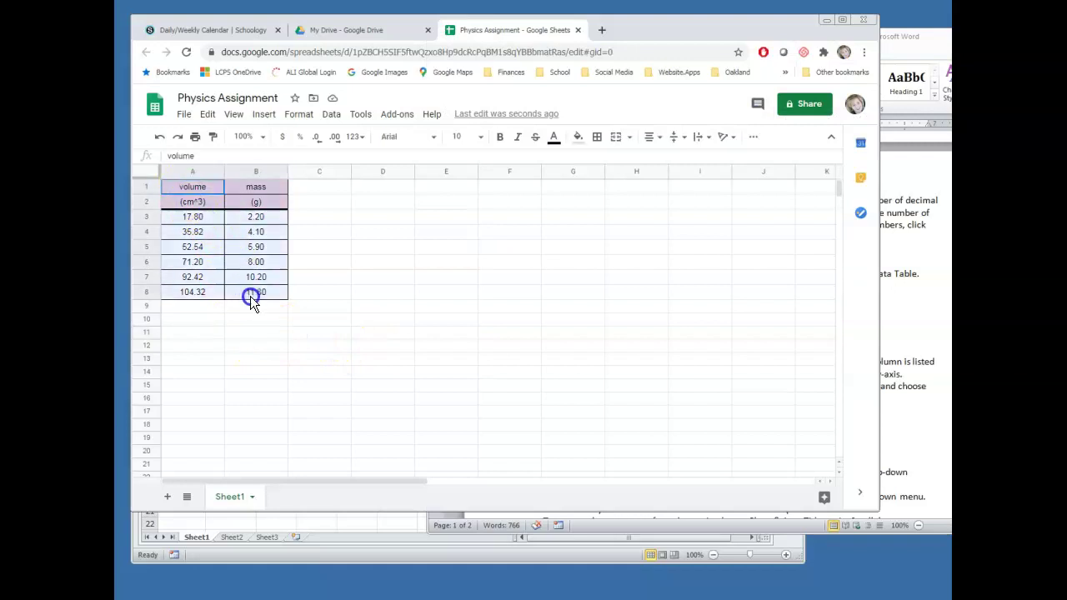
key("ctrl+c")
left_click(655, 597)
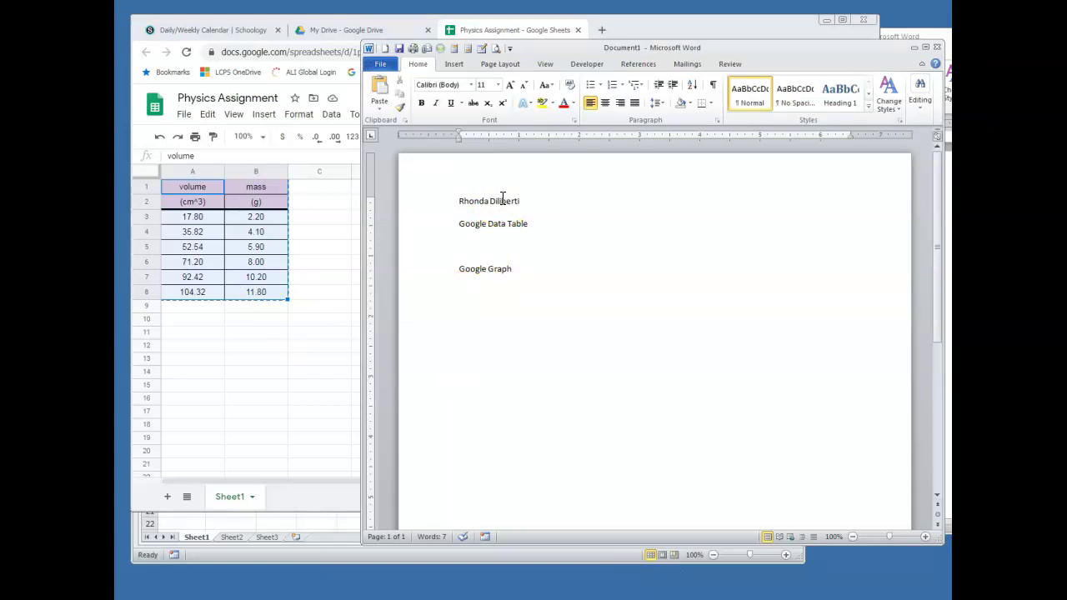
key("ctrl+v")
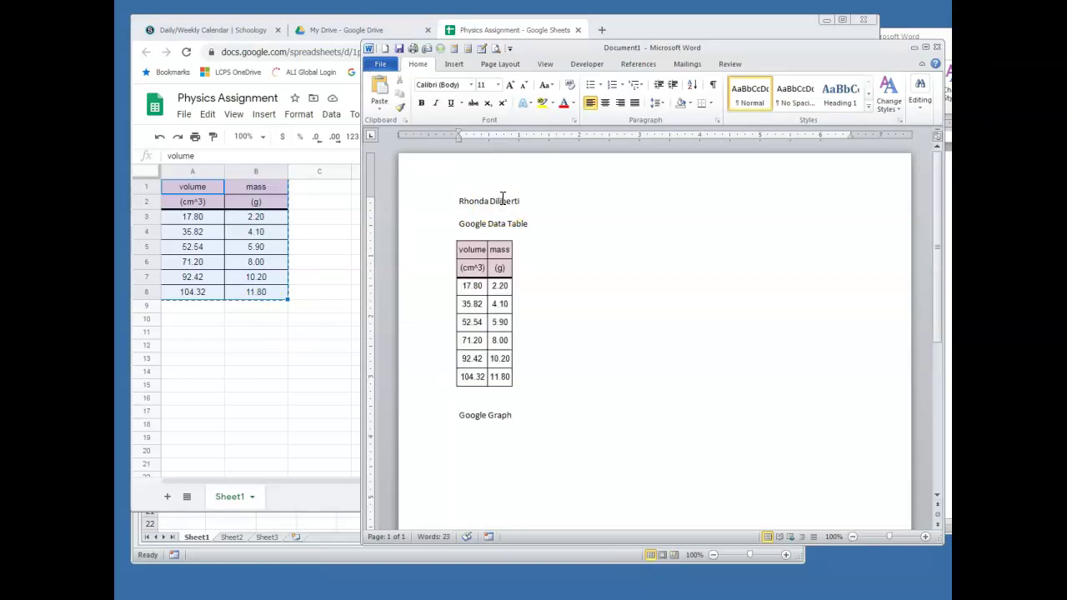
Widen the volume and mass columns of the pasted Word table to roughly equal widths.
left_click_drag(512, 250, 569, 241)
left_click_drag(490, 254, 567, 250)
left_click(562, 438)
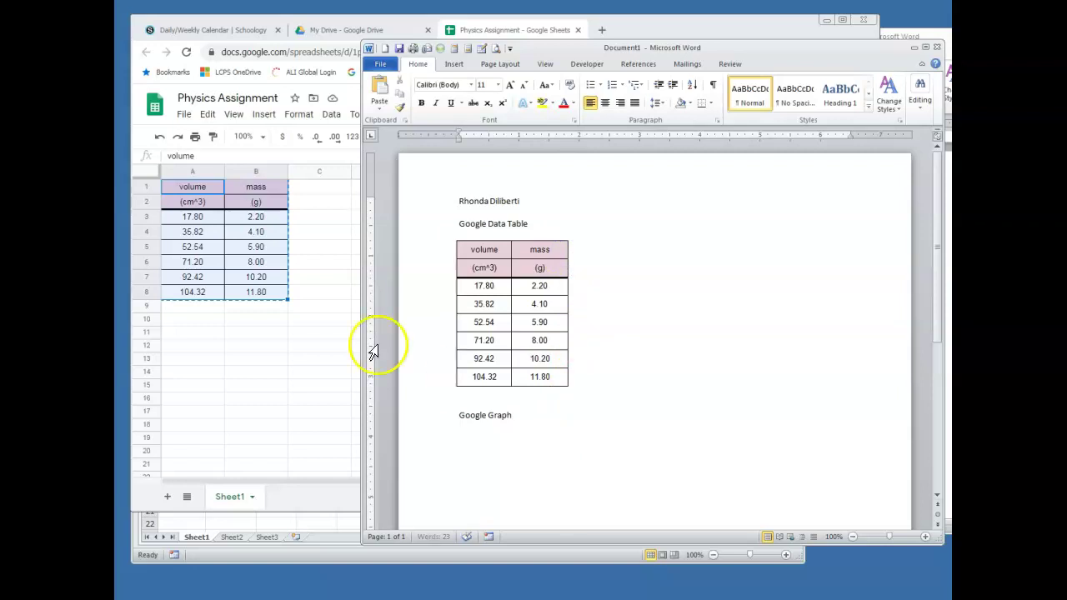
Switch back to Google Sheets and insert a chart from the data in A3:B8, excluding the header rows.
left_click(230, 357)
left_click(319, 294)
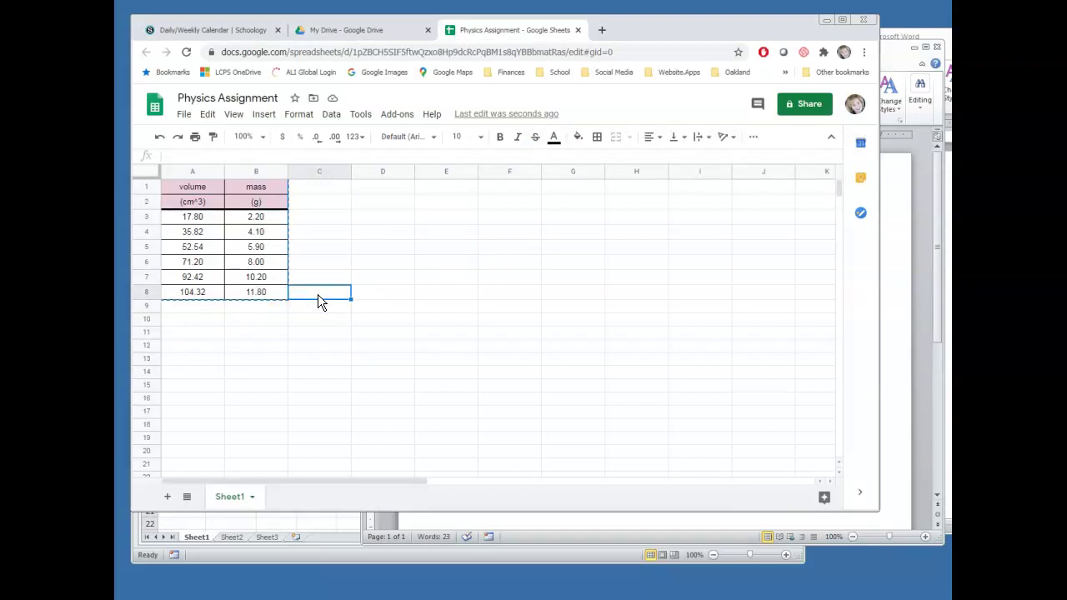
left_click(325, 346)
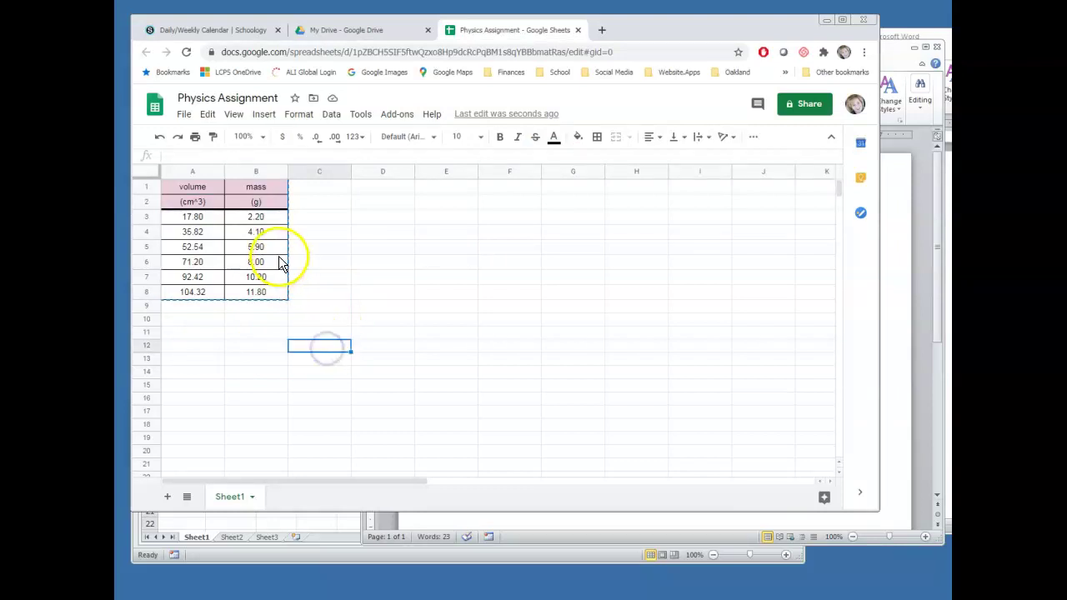
left_click(227, 332)
left_click_drag(192, 216, 253, 298)
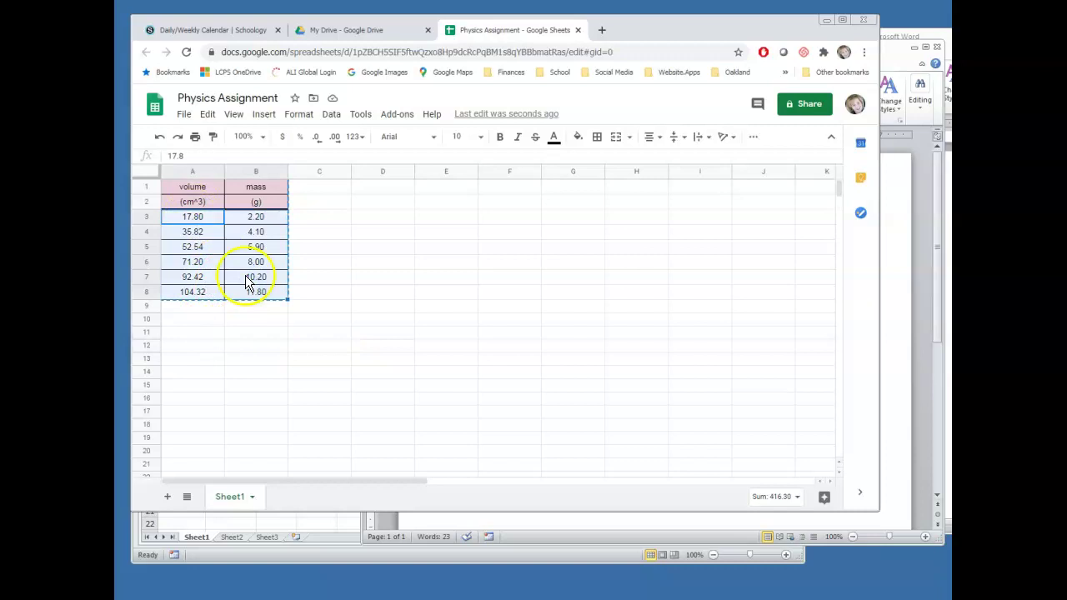
left_click(264, 114)
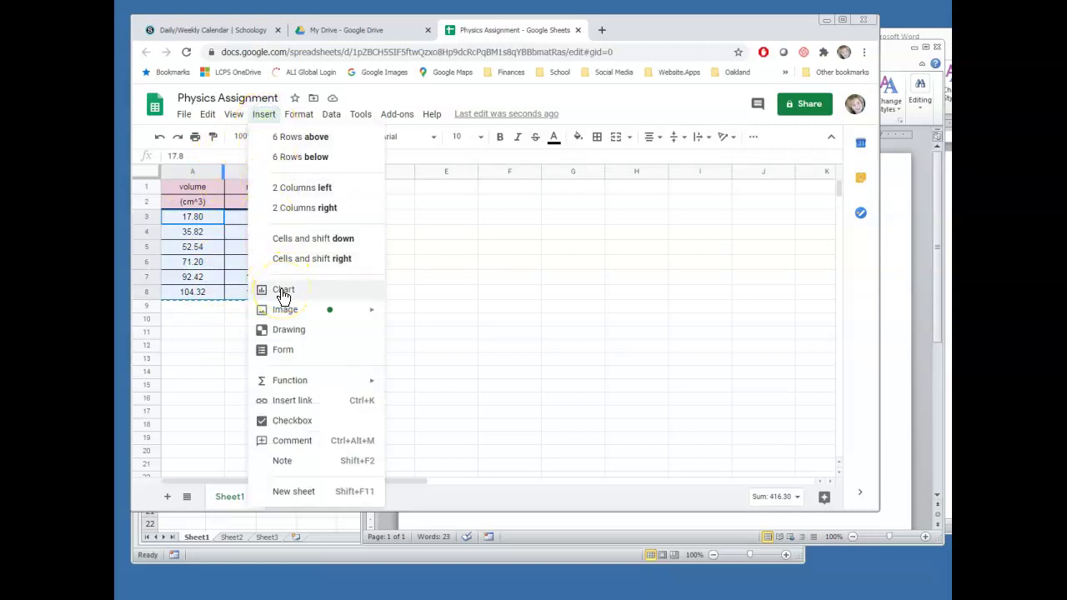
left_click(282, 292)
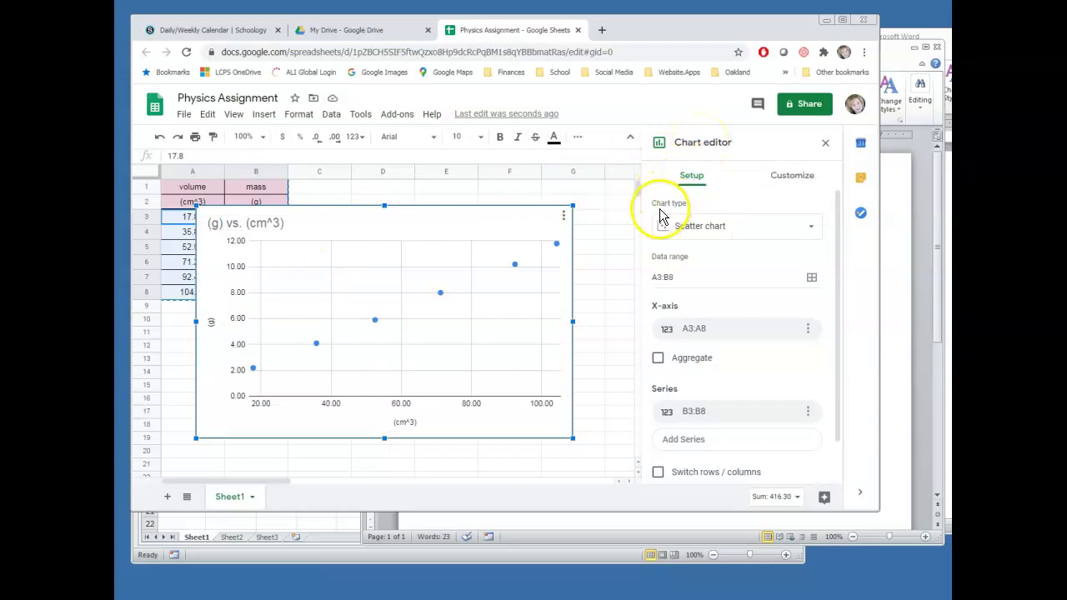
Look through the available chart types and choose the suggested Scatter chart.
left_click(699, 232)
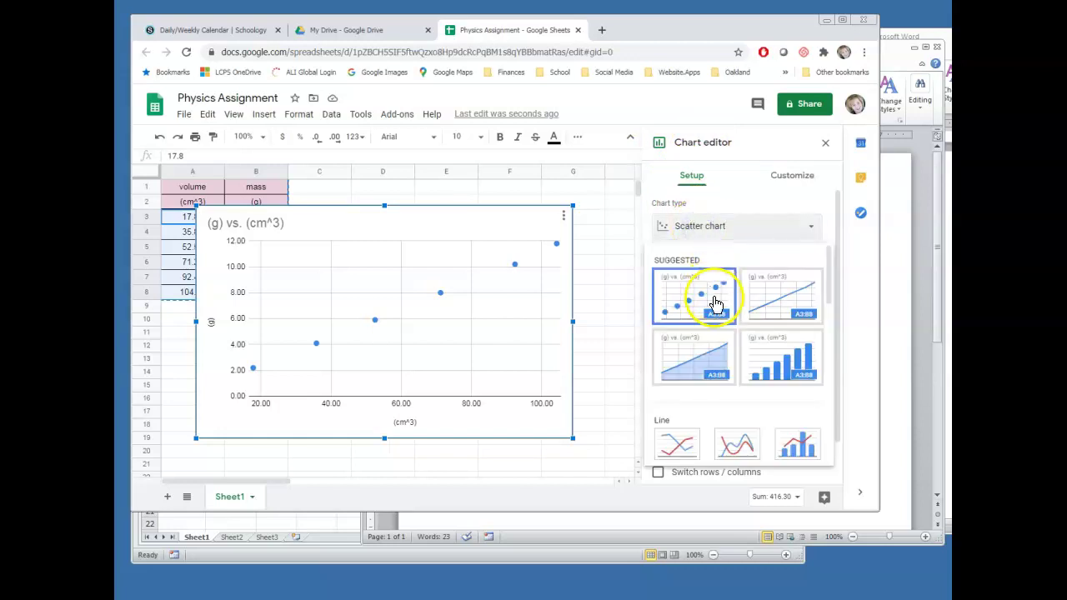
scroll(713, 297, "down", 6)
scroll(715, 305, "down", 2)
scroll(714, 297, "up", 10)
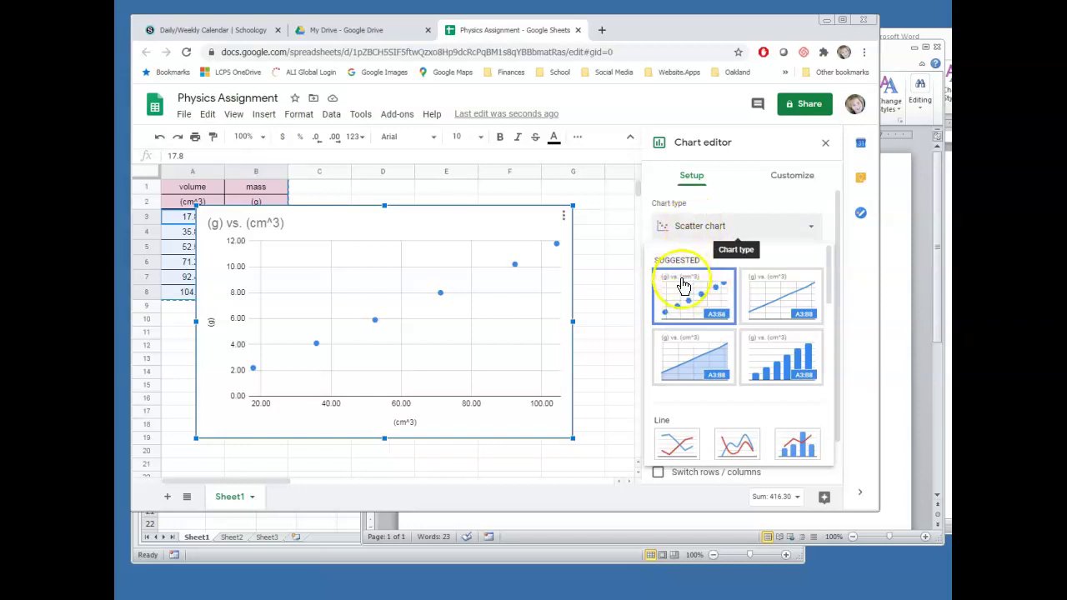
left_click(688, 288)
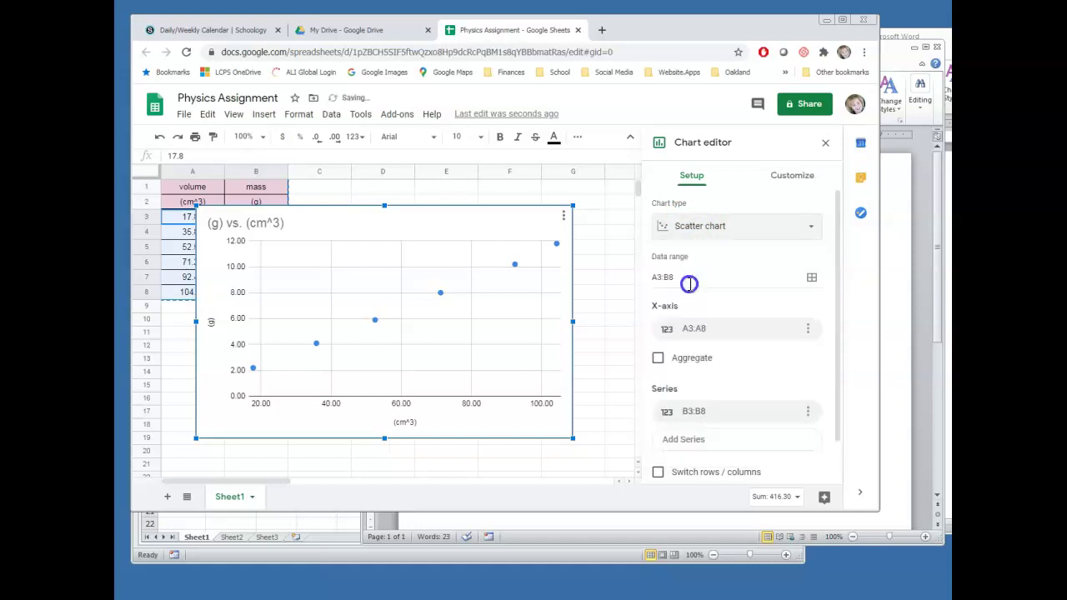
Move the scatter chart slightly down and to the right on the sheet and review its setup options.
left_click_drag(395, 216, 425, 236)
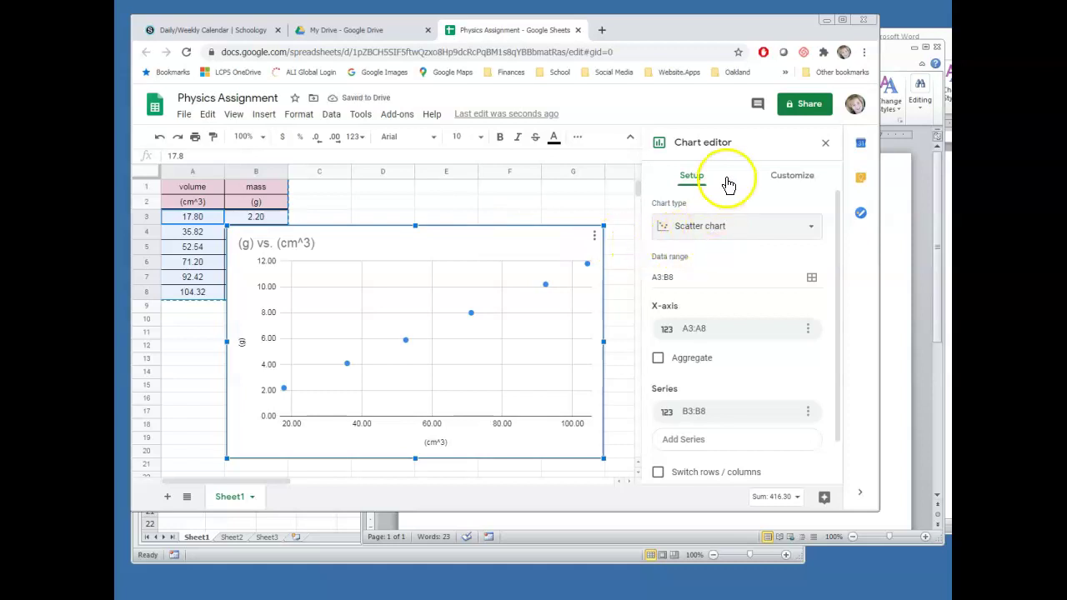
scroll(720, 281, "down", 2)
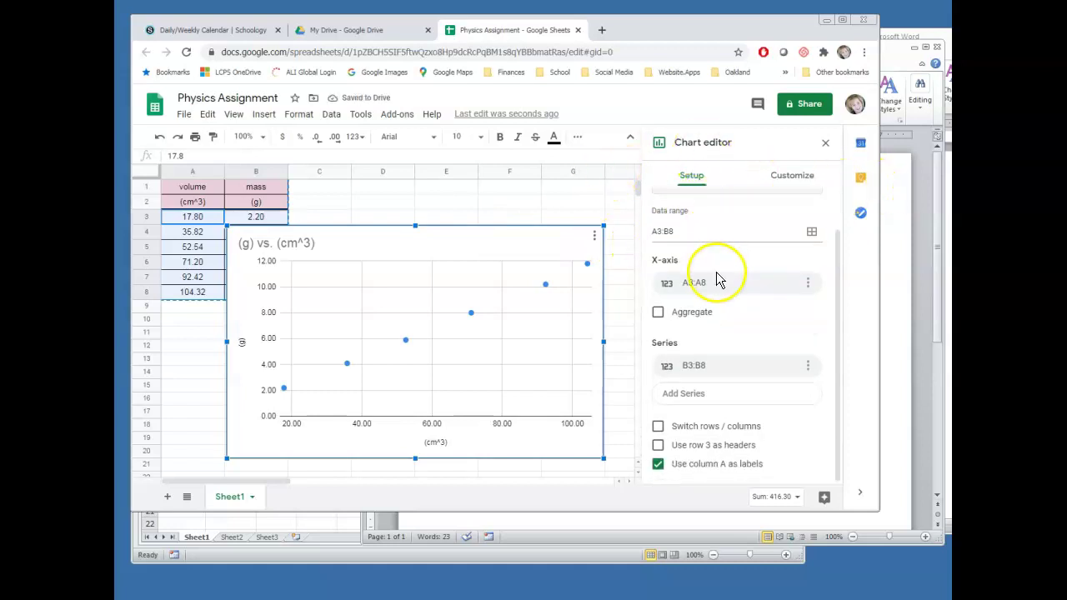
scroll(725, 286, "up", 2)
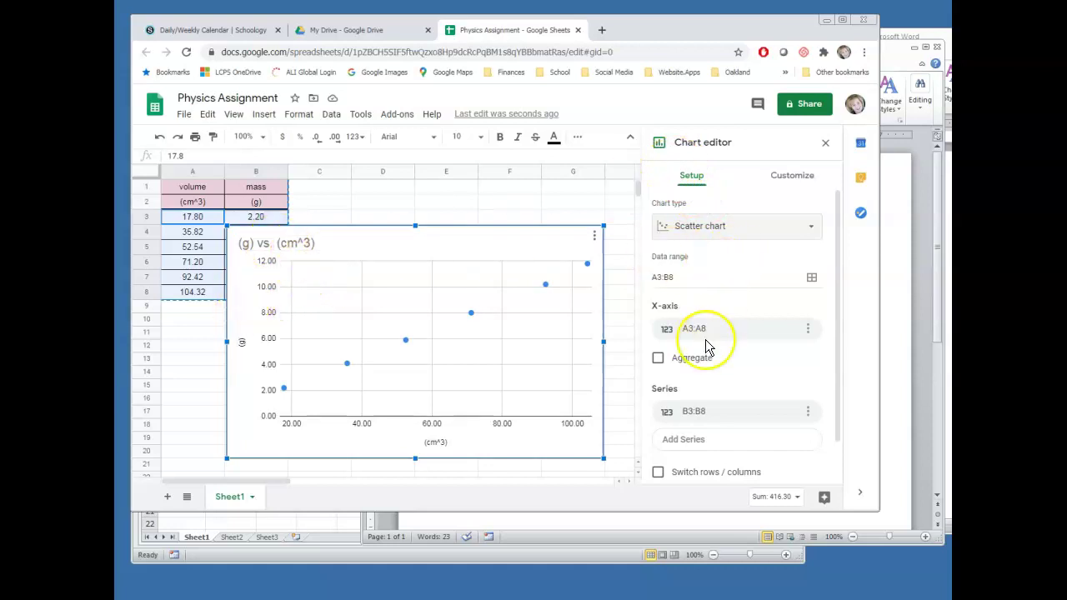
Replace the scatter chart's title with "Density of Unknown Substance".
left_click(284, 248)
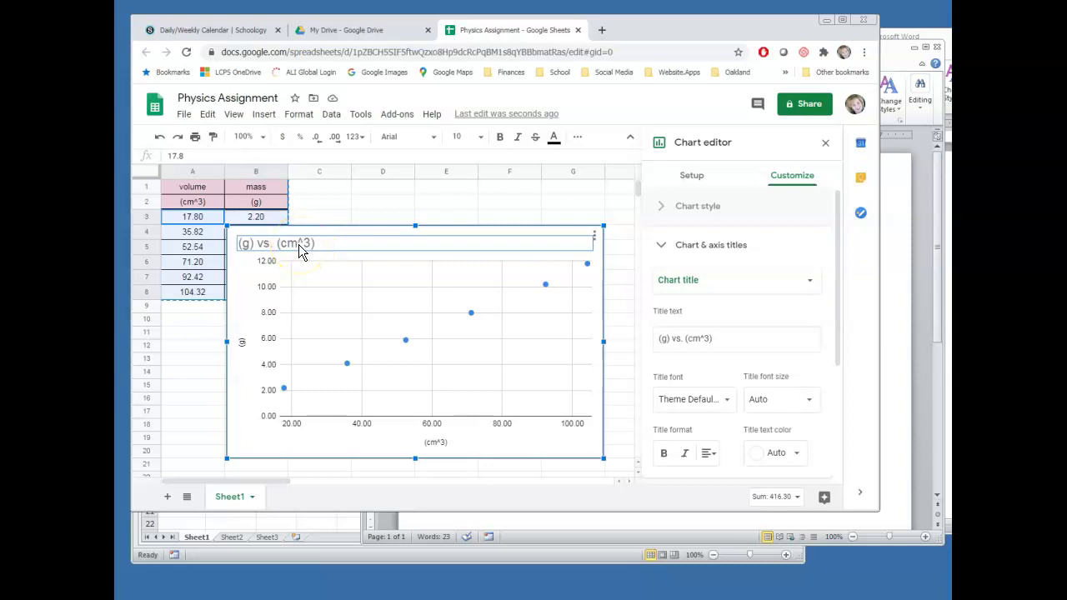
left_click(242, 351)
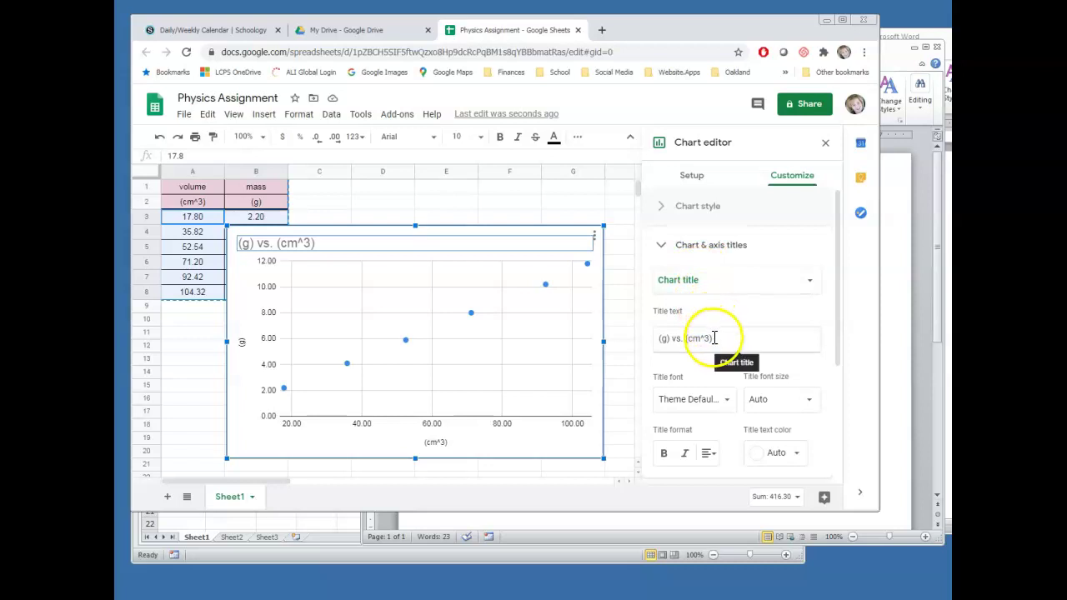
left_click_drag(714, 338, 649, 354)
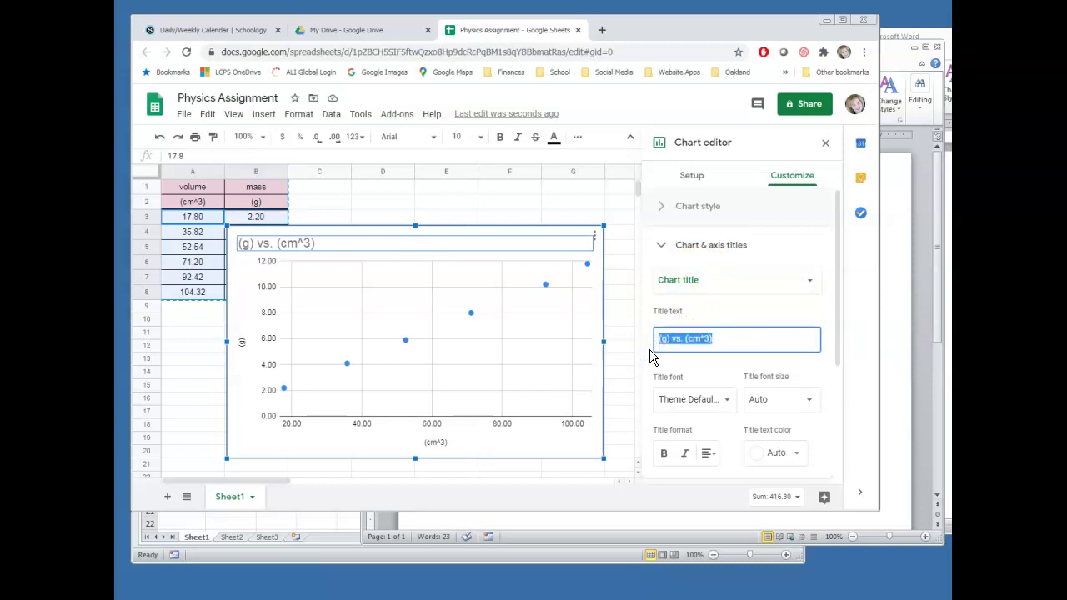
type("Density of Unknown Substance")
key("BackSpace")
key("BackSpace")
key("BackSpace")
key("BackSpace")
type("ance")
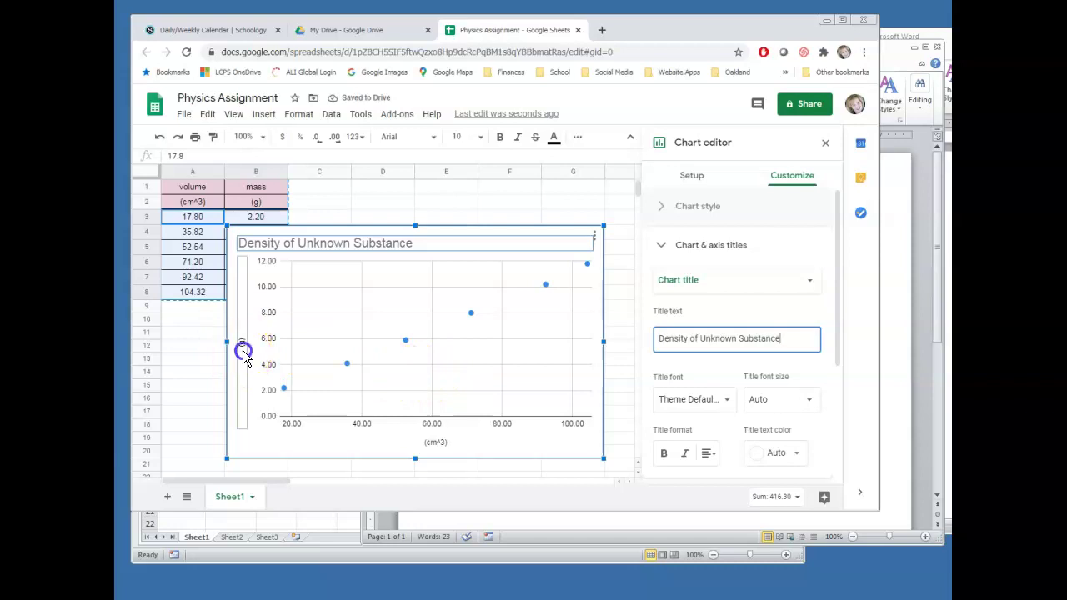
Title the chart's vertical axis "Mass (g)" and its horizontal axis "Volume (cm^3)".
left_click(242, 348)
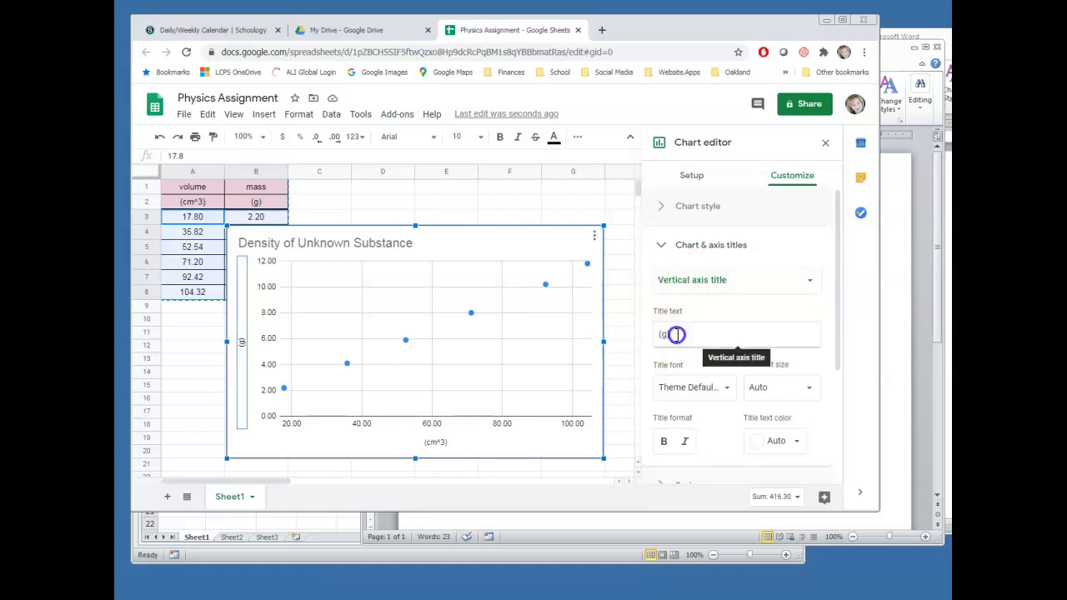
left_click_drag(676, 334, 623, 349)
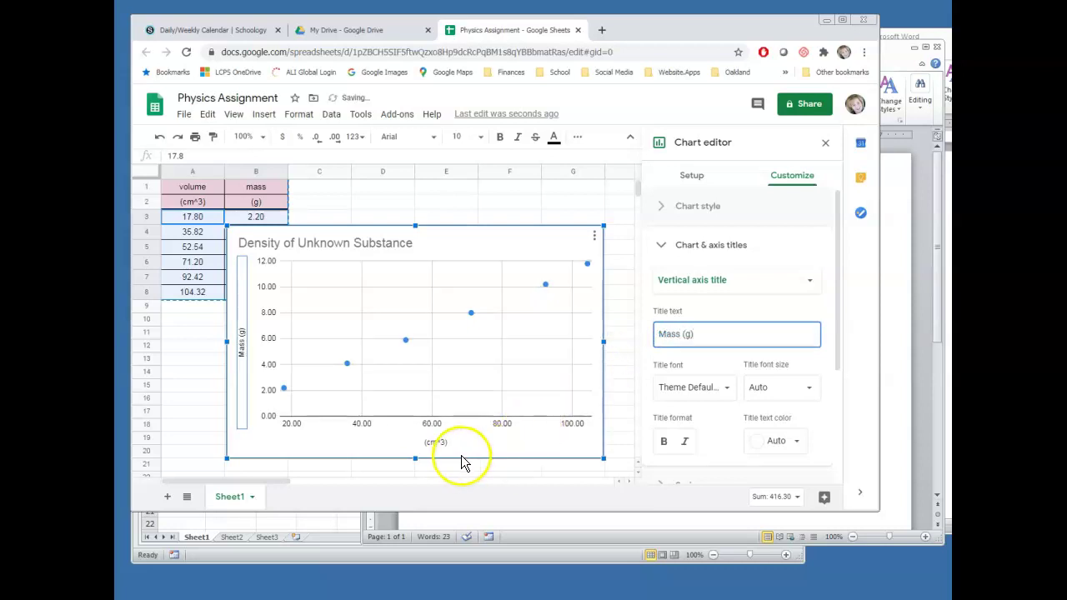
left_click(508, 456)
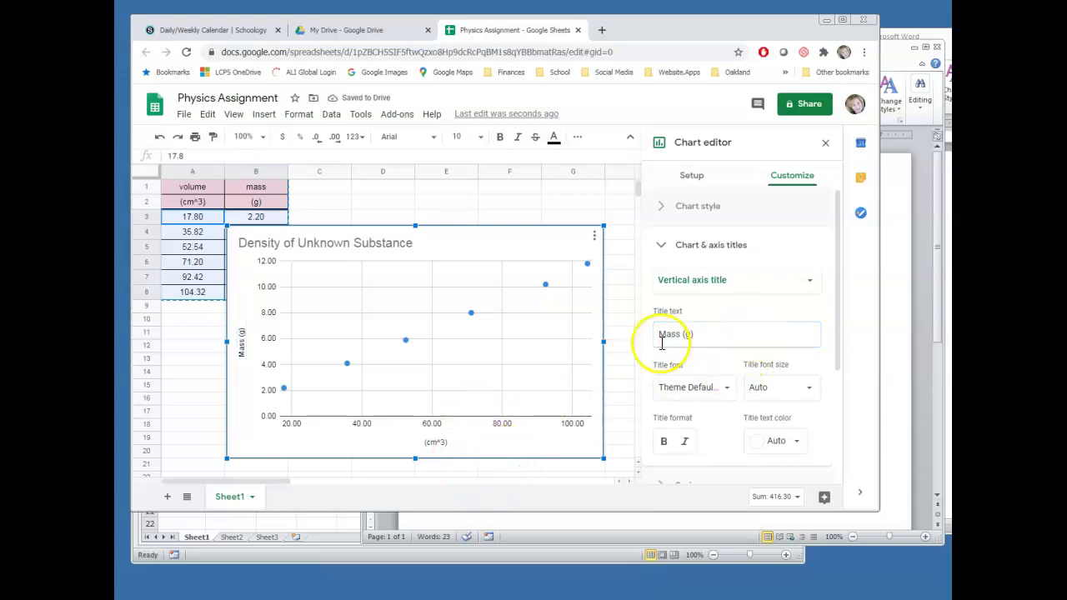
left_click(434, 441)
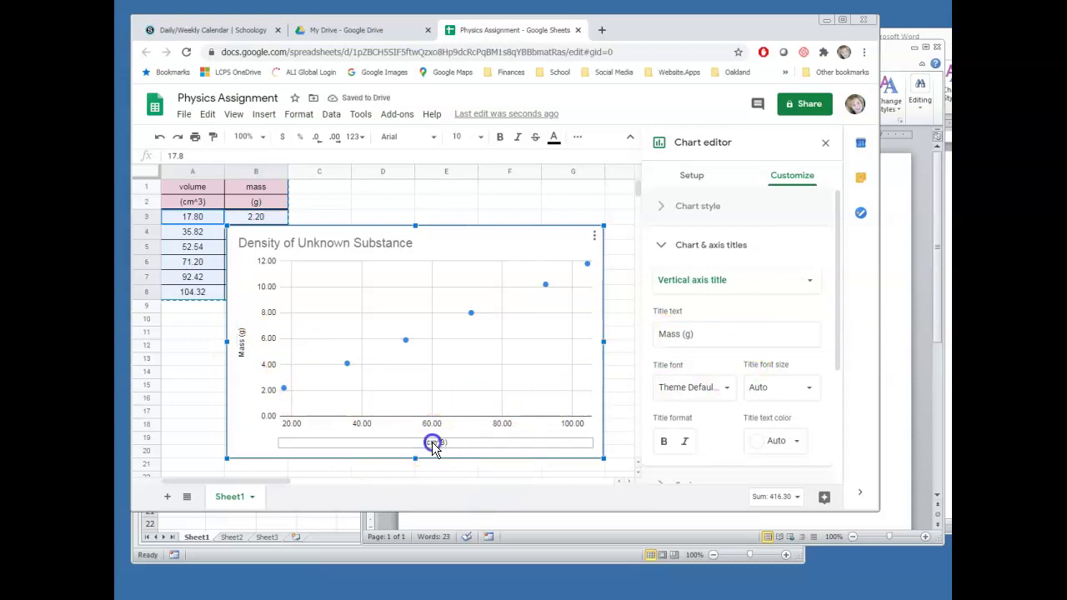
left_click(660, 337)
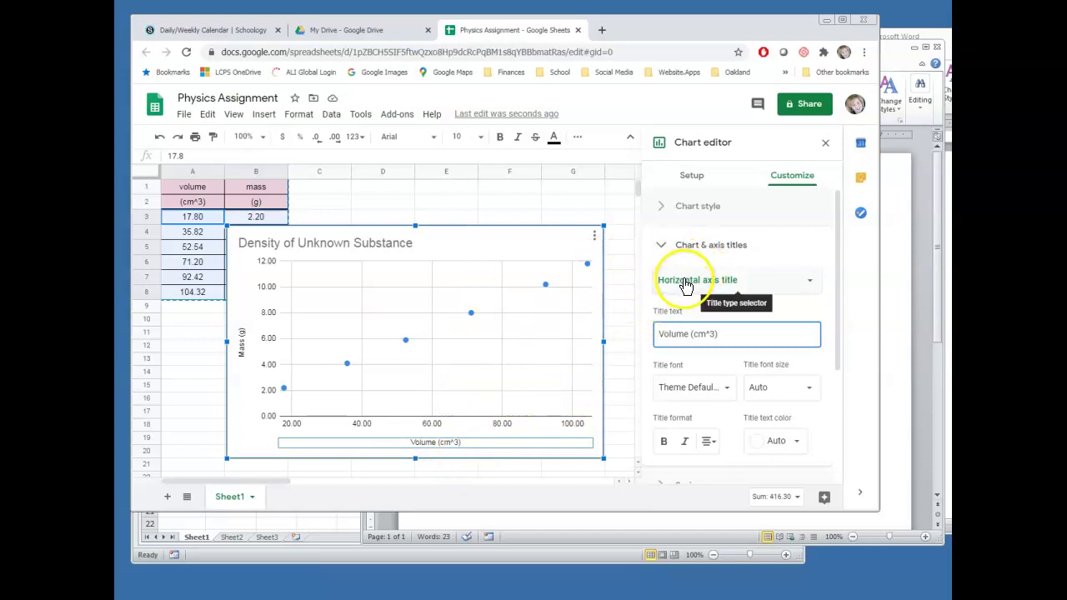
Set the number format of the chart's horizontal axis to None to remove the extra zeros.
left_click(410, 431)
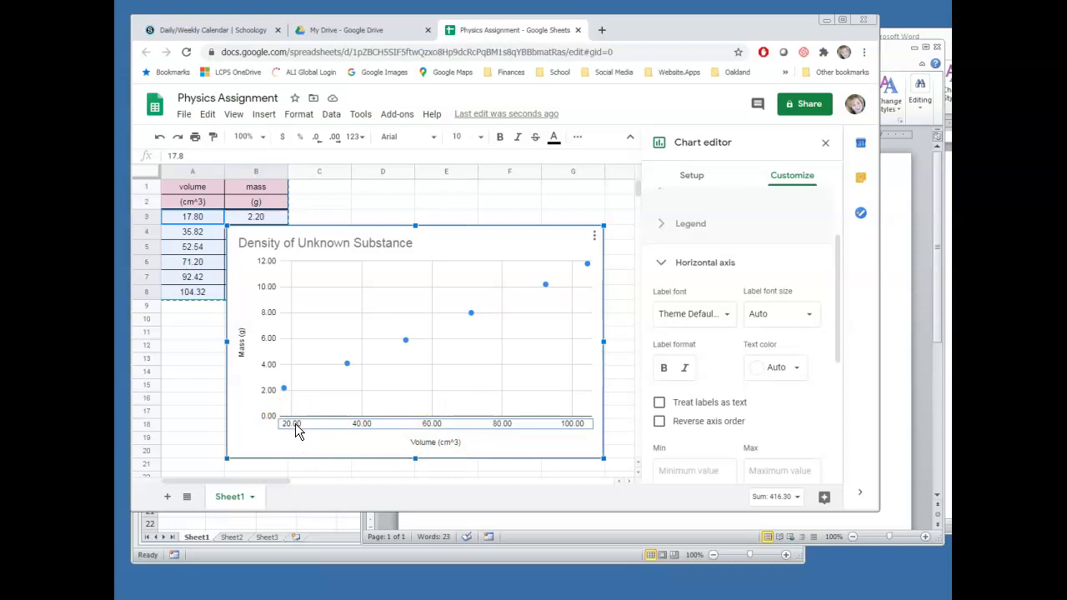
scroll(792, 307, "down", 3)
scroll(780, 315, "up", 1)
scroll(778, 314, "up", 3)
scroll(776, 311, "down", 1)
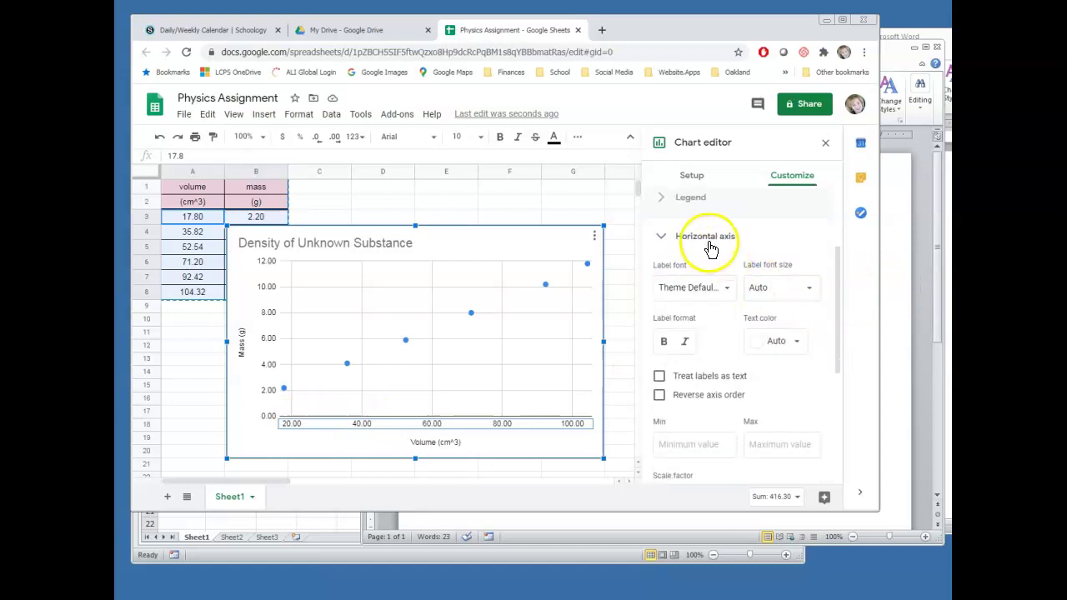
scroll(736, 269, "down", 2)
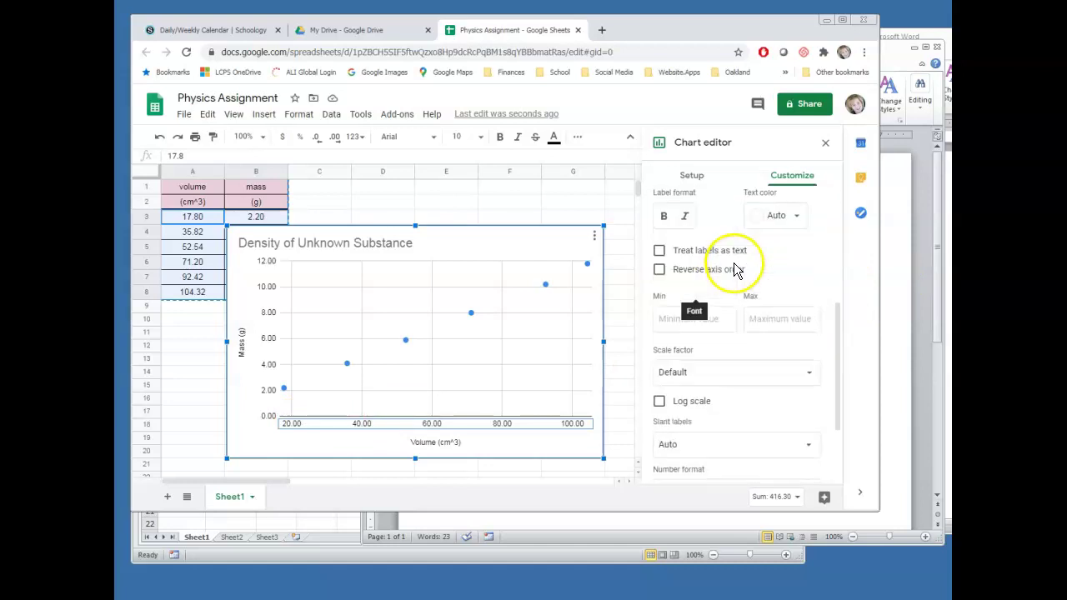
scroll(735, 269, "down", 2)
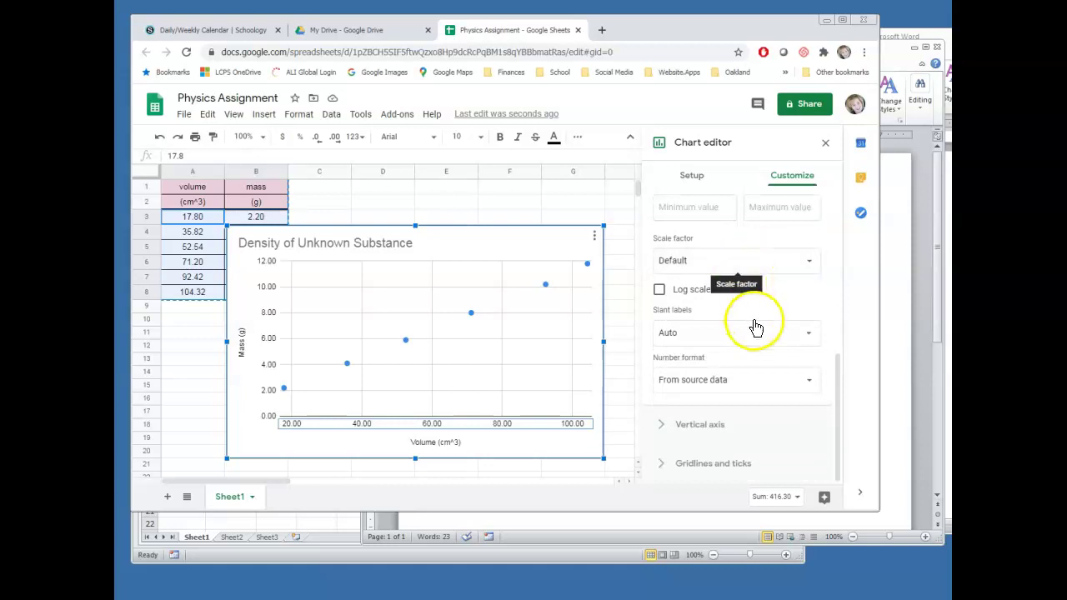
scroll(757, 226, "up", 3)
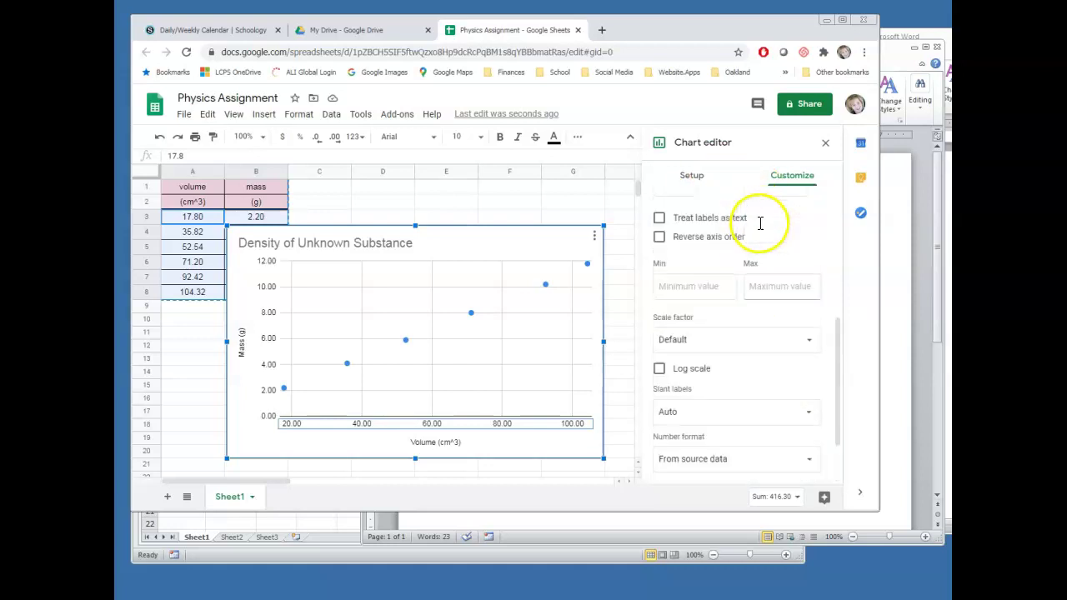
scroll(760, 229, "down", 3)
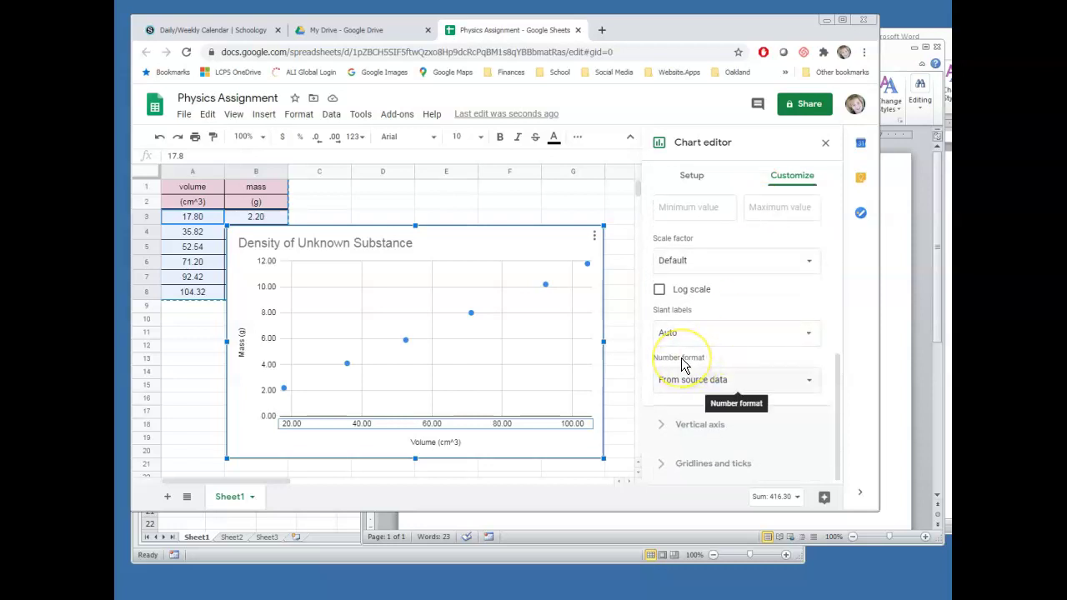
left_click(802, 380)
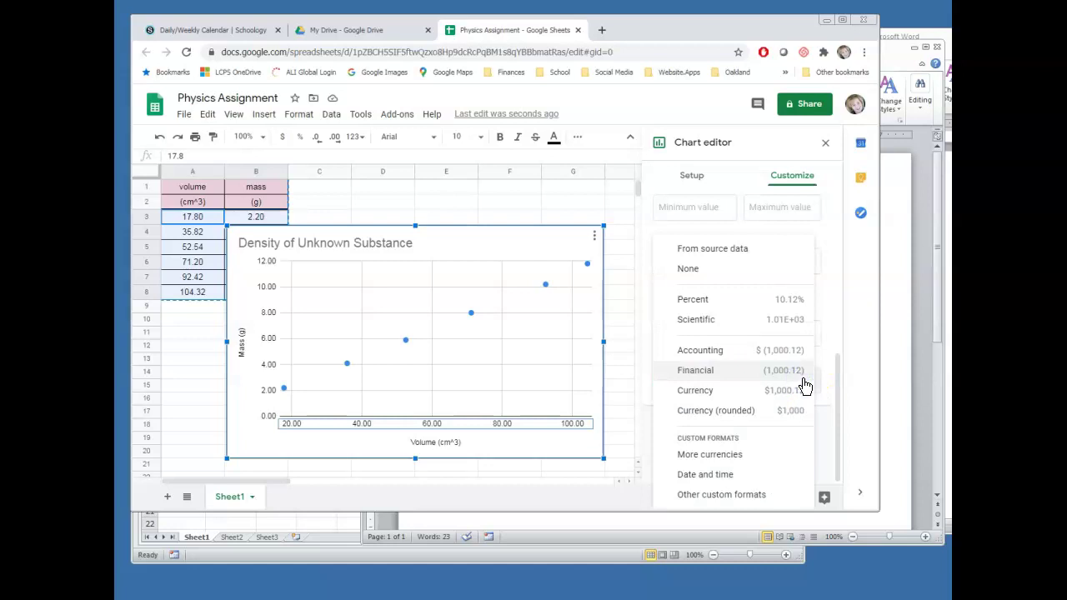
left_click(700, 269)
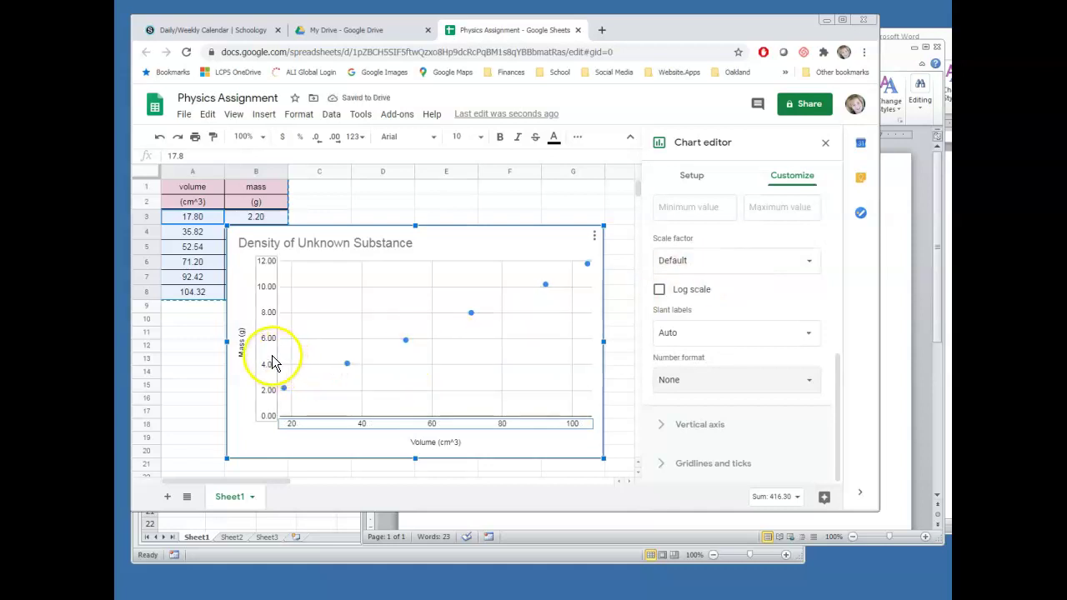
Set the number format of the chart's vertical axis to None.
left_click(268, 315)
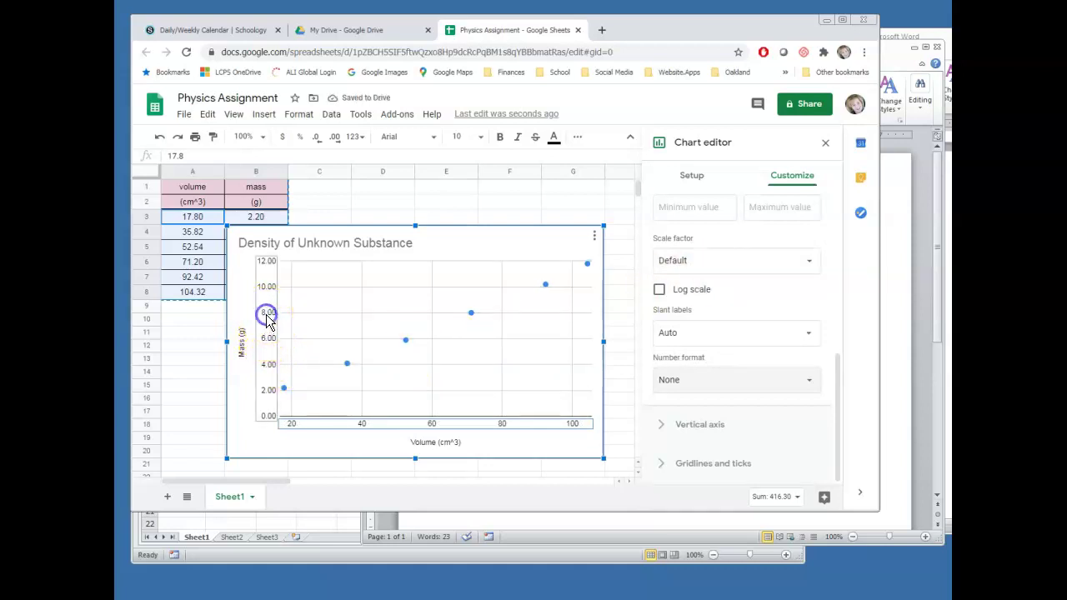
scroll(727, 252, "up", 1)
scroll(726, 250, "down", 1)
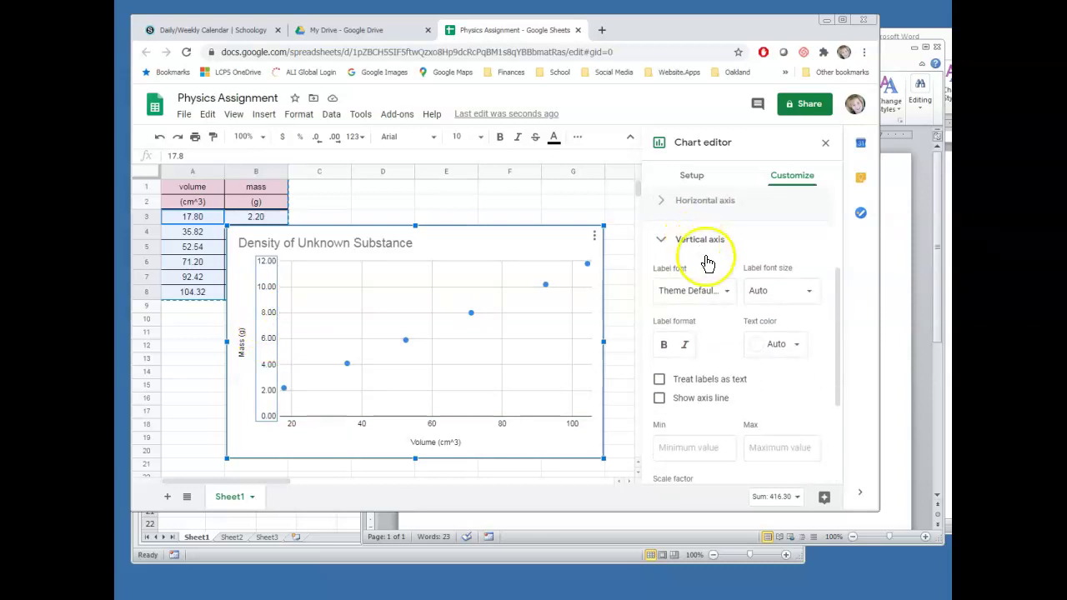
scroll(708, 261, "down", 2)
scroll(708, 269, "down", 1)
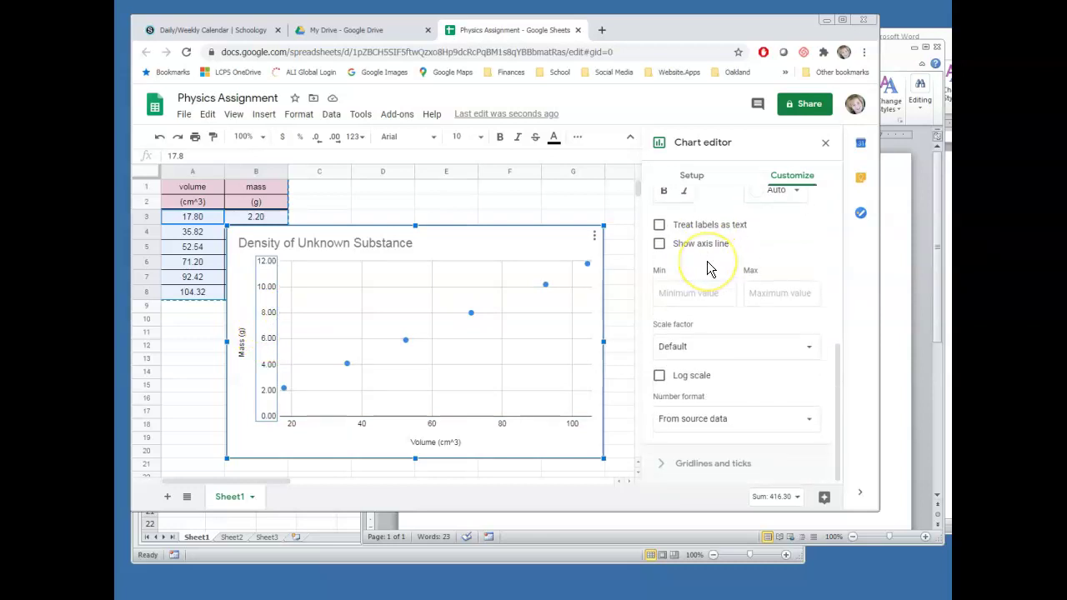
left_click(692, 418)
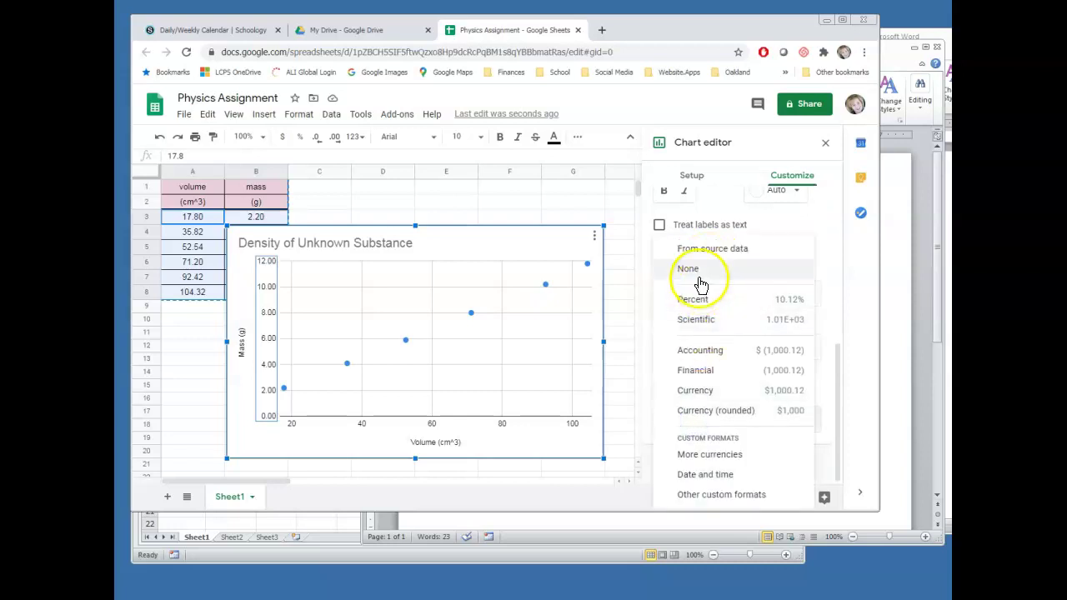
left_click(696, 269)
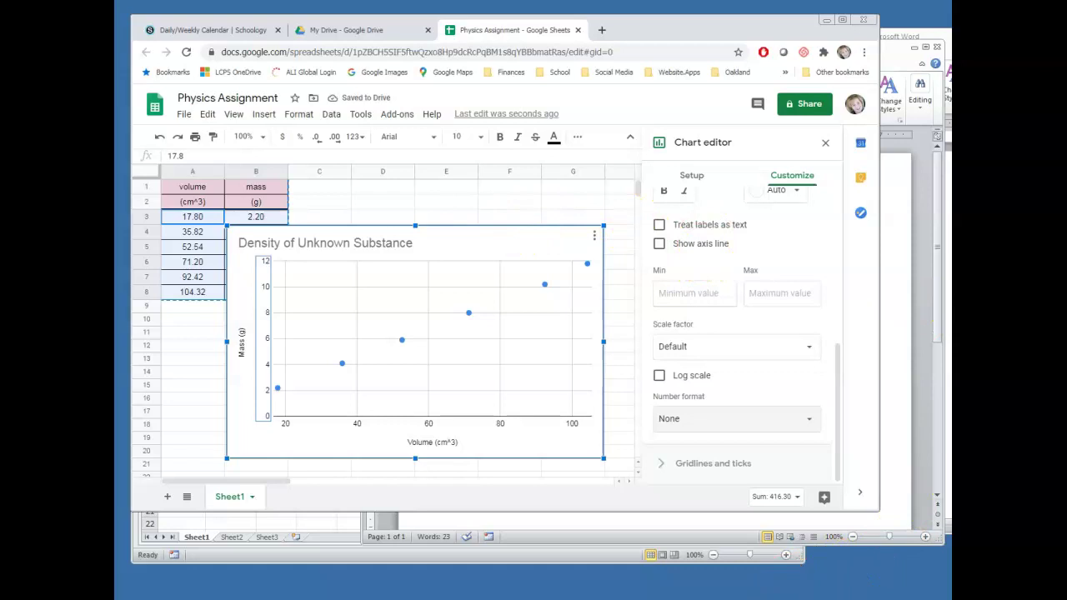
Switch to the homework instructions in Word and read the section on adding a trendline, equation and correlation coefficient.
left_click(715, 594)
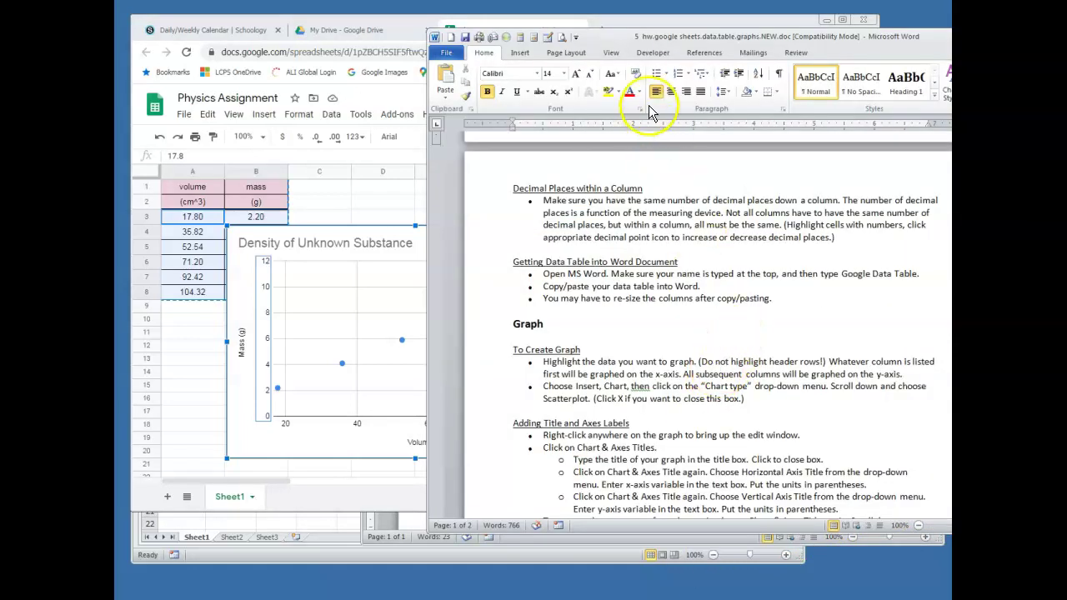
scroll(686, 200, "down", 5)
scroll(594, 175, "down", 2)
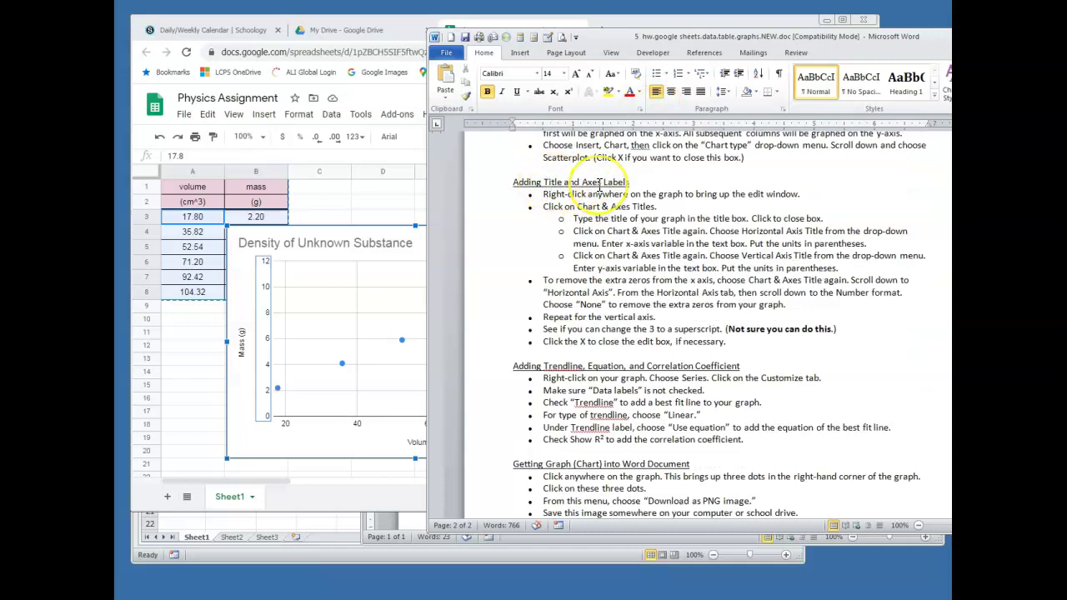
scroll(598, 185, "down", 2)
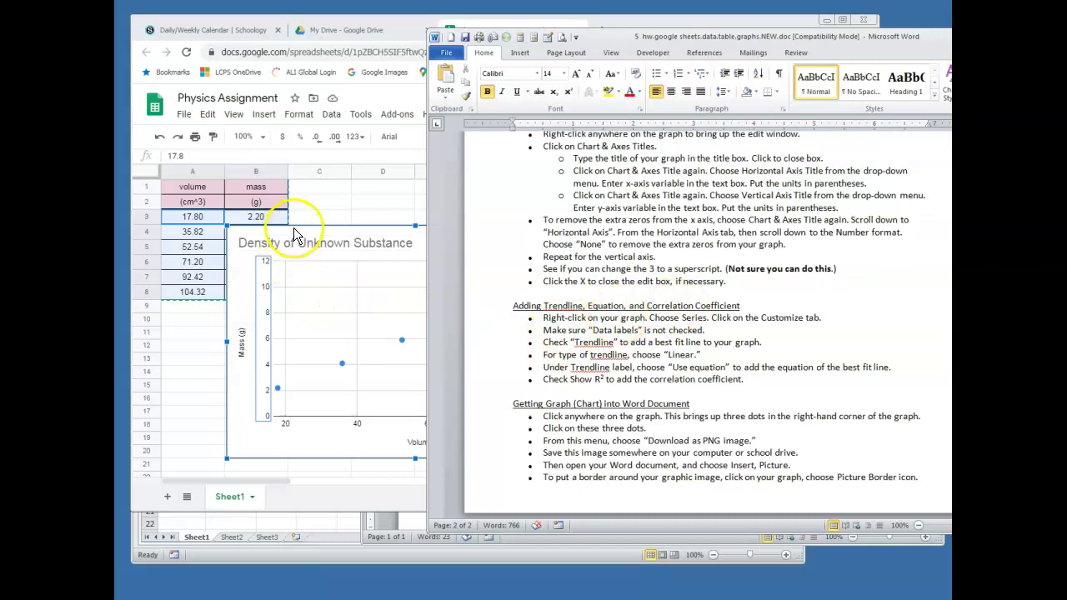
Return to Google Sheets and add a linear trendline to the chart's data series, leaving data labels off.
left_click(321, 201)
right_click(429, 252)
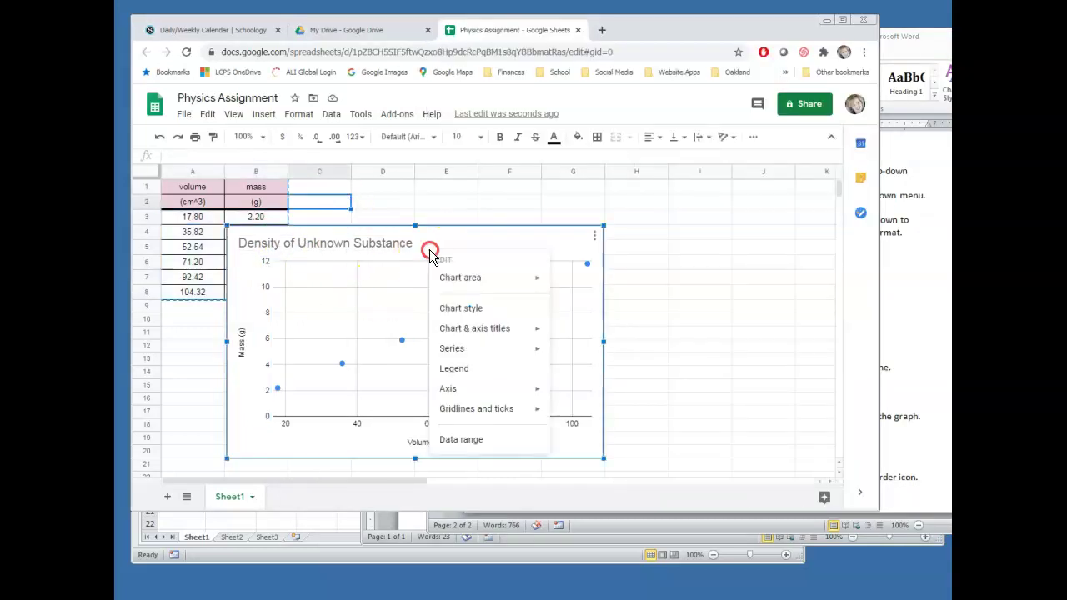
mouse_move(481, 354)
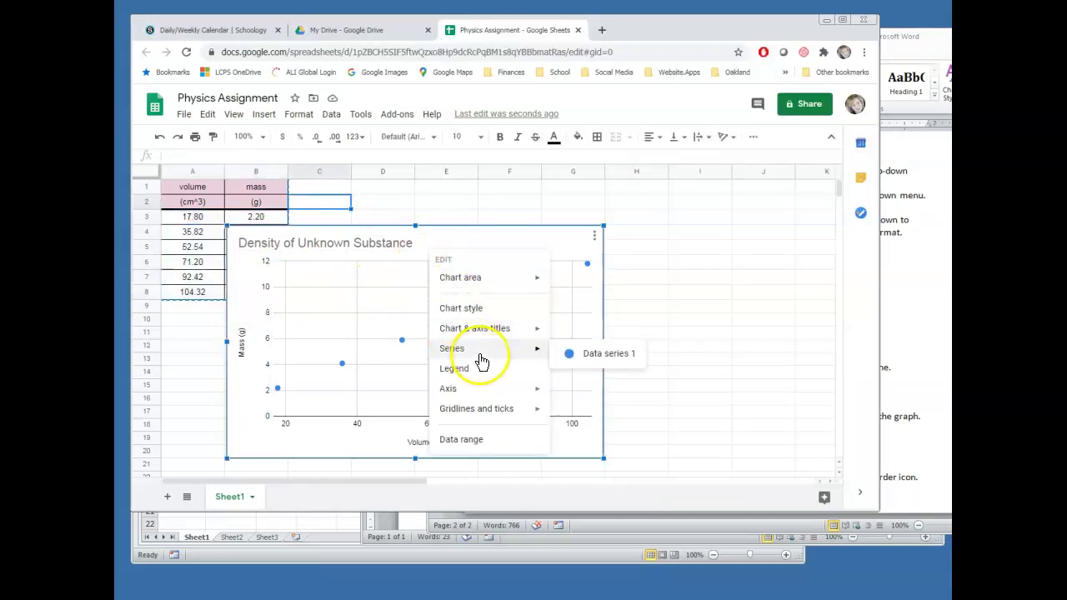
left_click(590, 353)
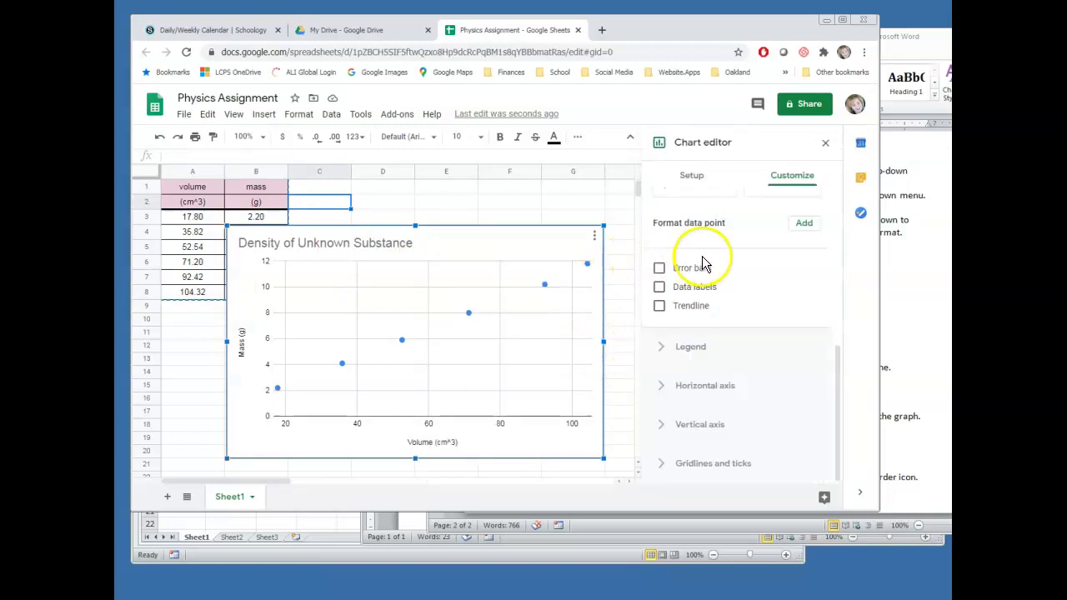
left_click(659, 291)
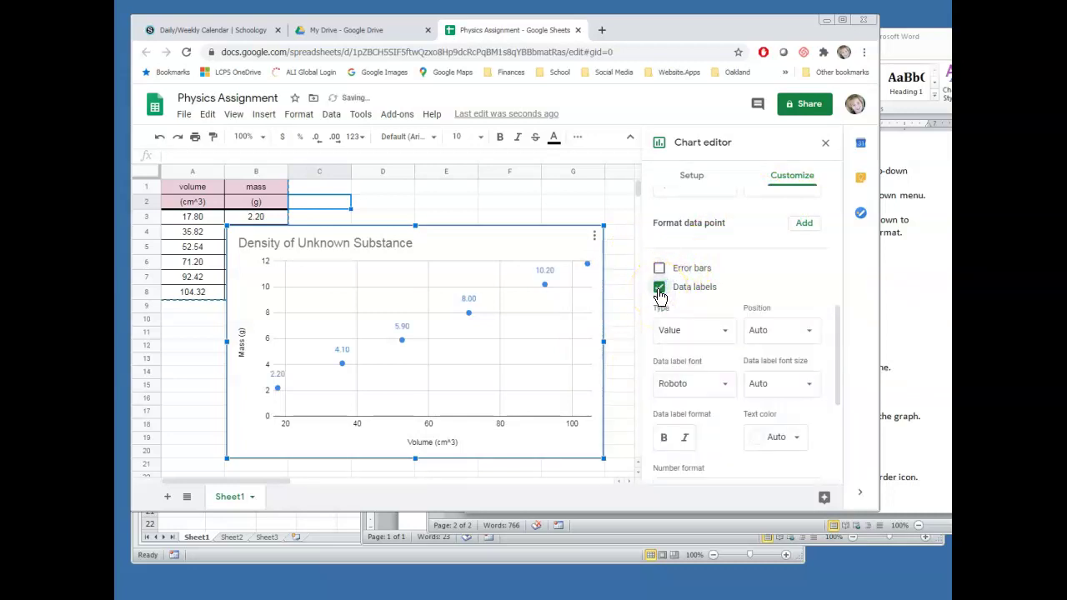
left_click(660, 289)
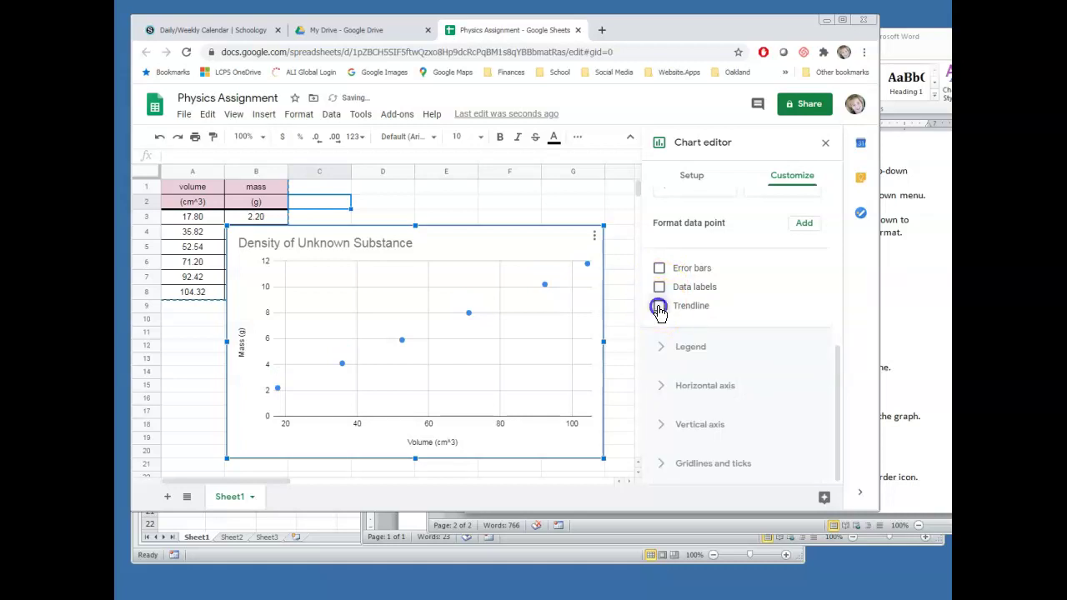
left_click(659, 308)
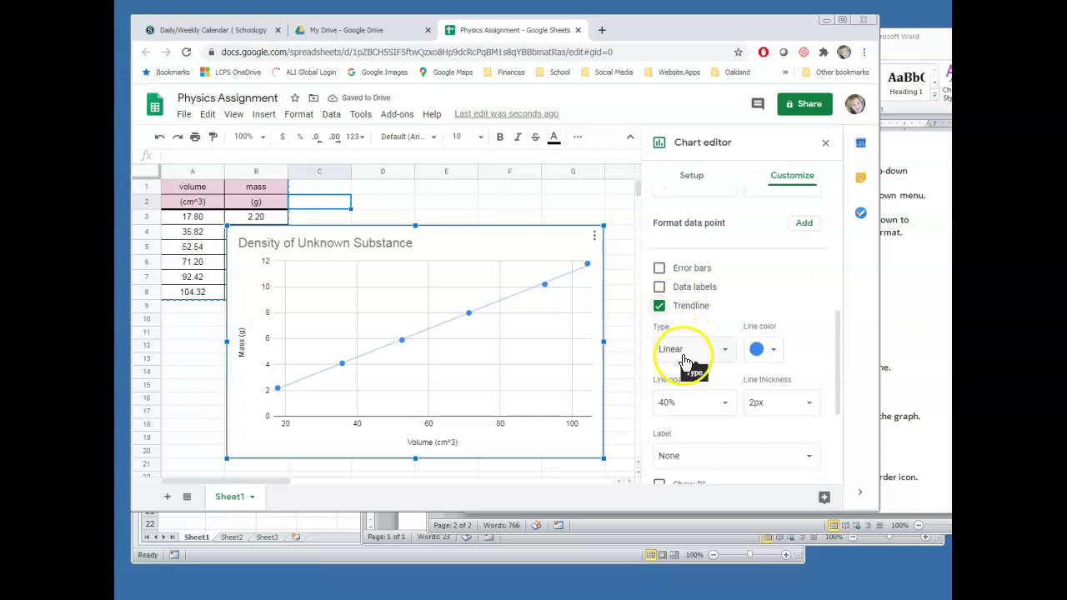
Label the trendline with its equation and show the R² value.
scroll(687, 358, "down", 3)
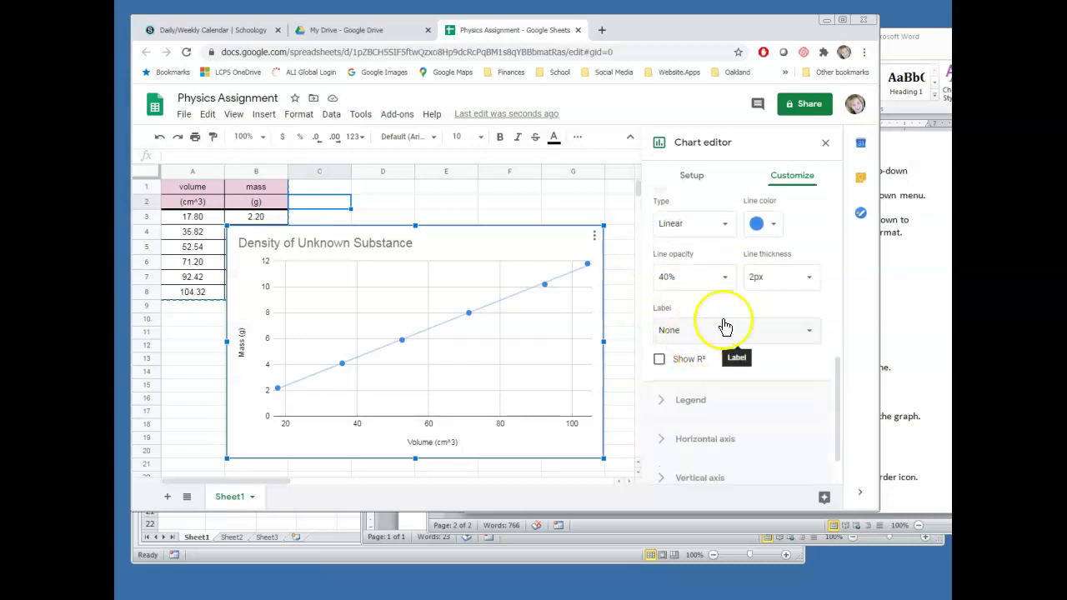
left_click(682, 331)
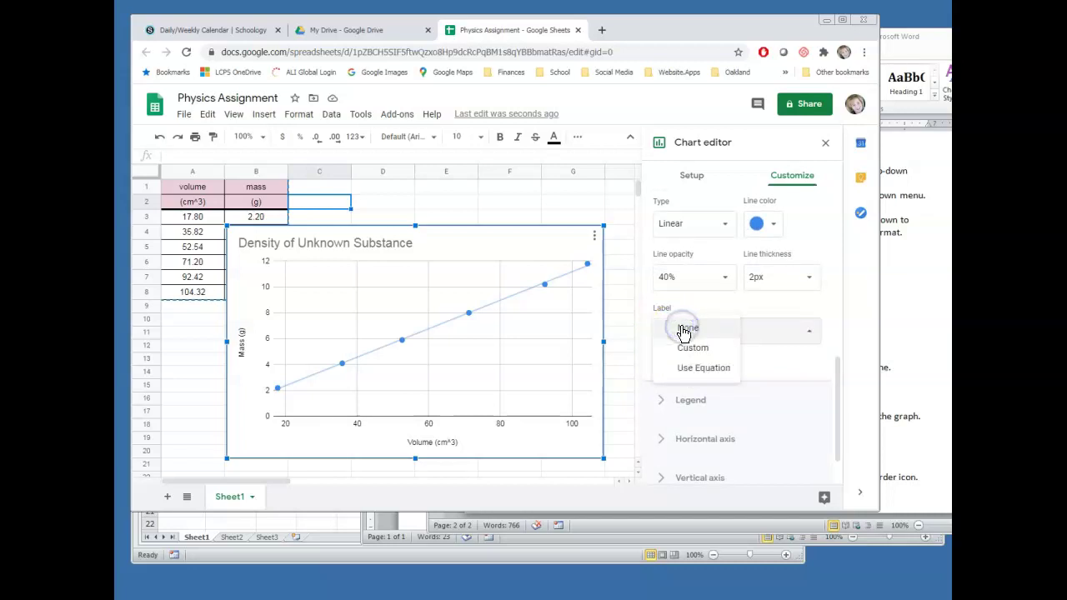
left_click(693, 373)
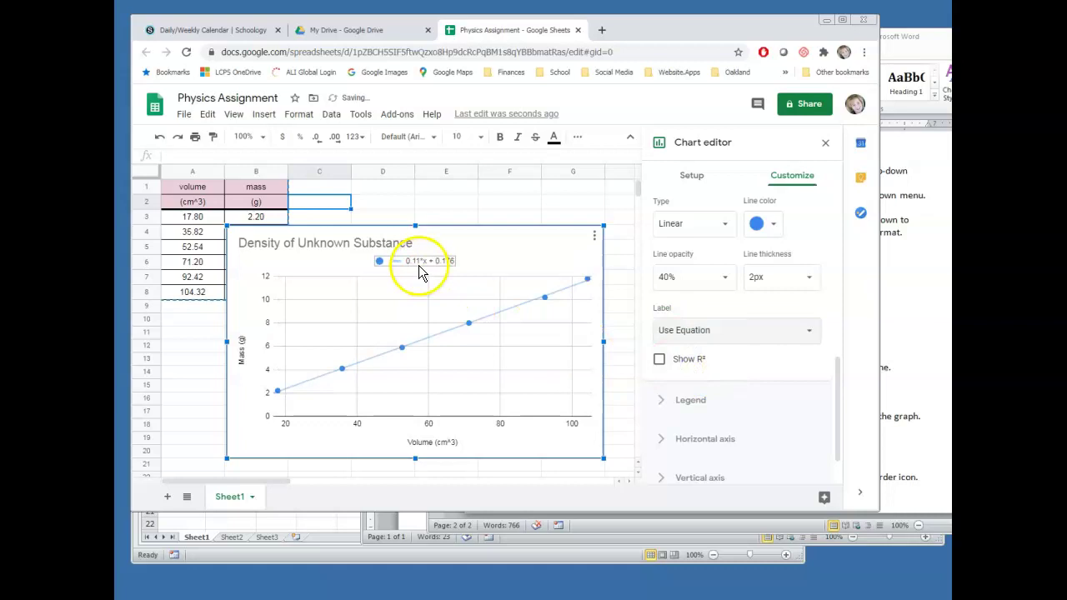
left_click(659, 364)
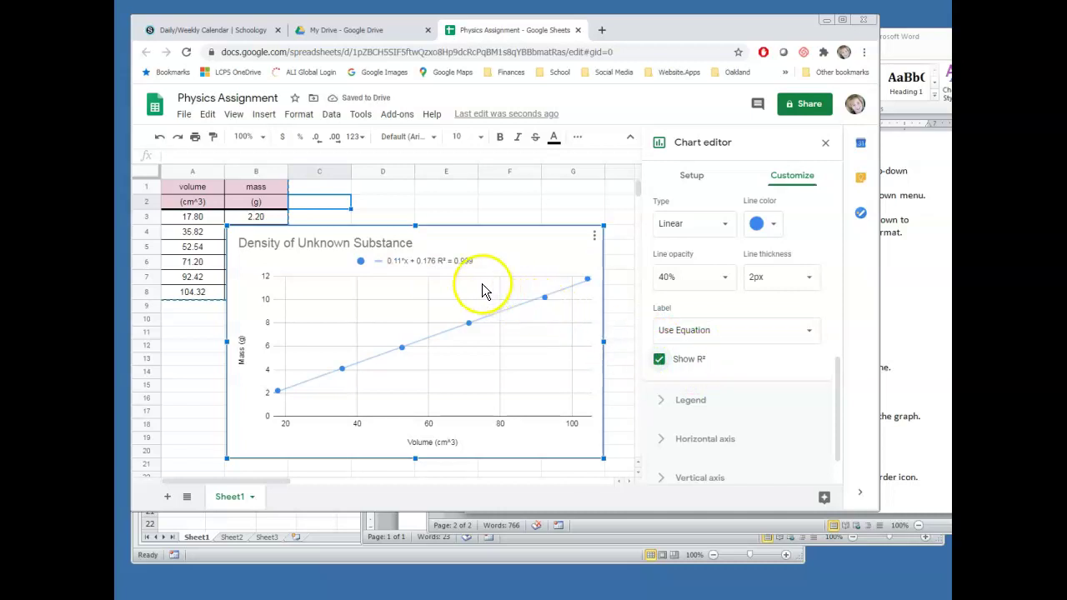
Turn the trendline's R² value off and on again, and deselect the chart.
left_click(660, 363)
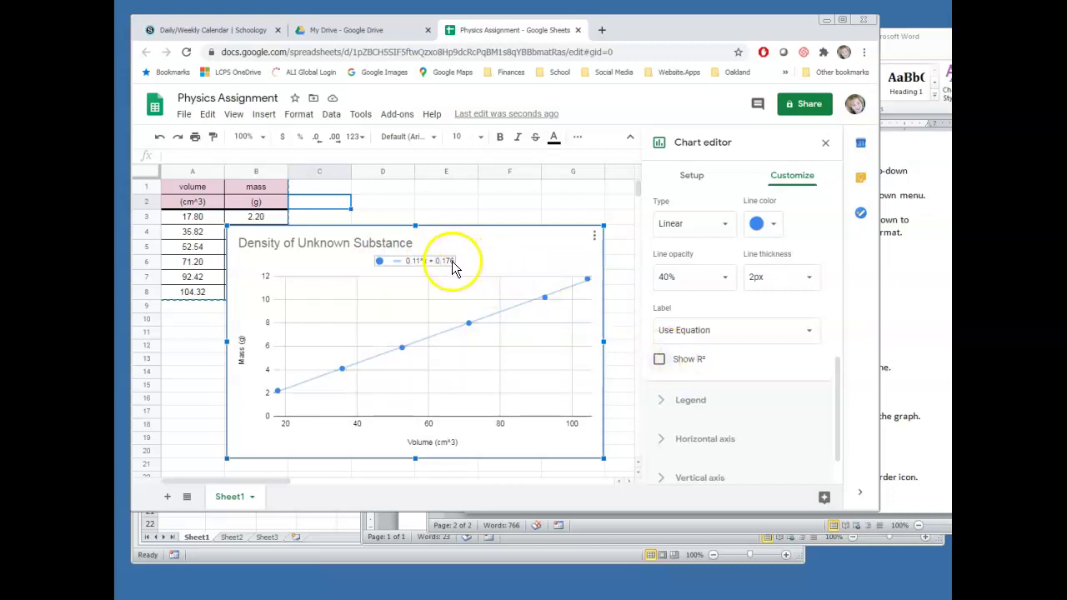
left_click(660, 362)
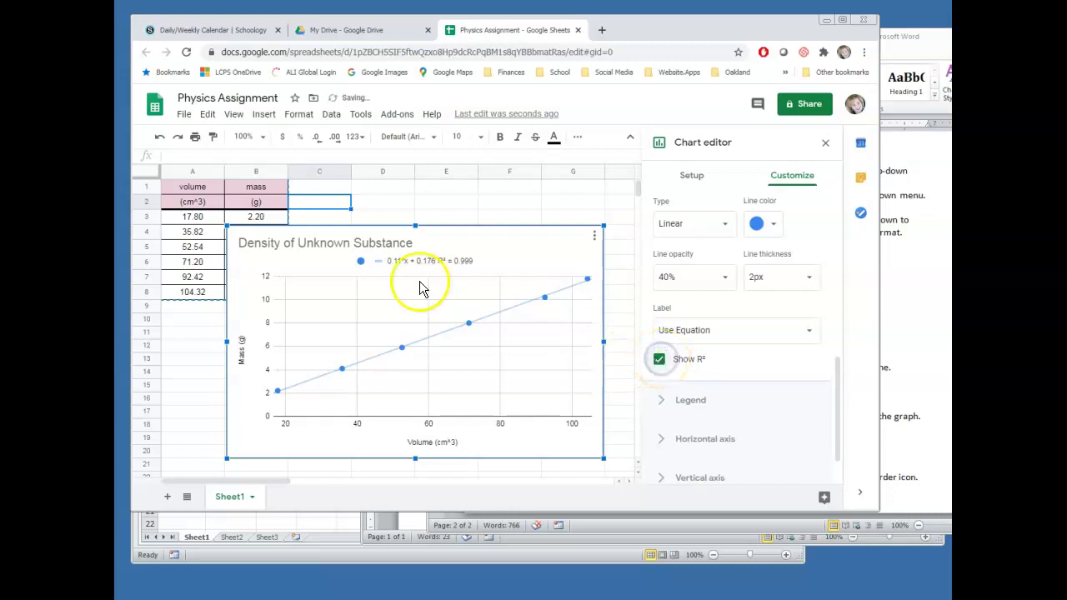
left_click_drag(461, 262, 480, 261)
left_click(474, 260)
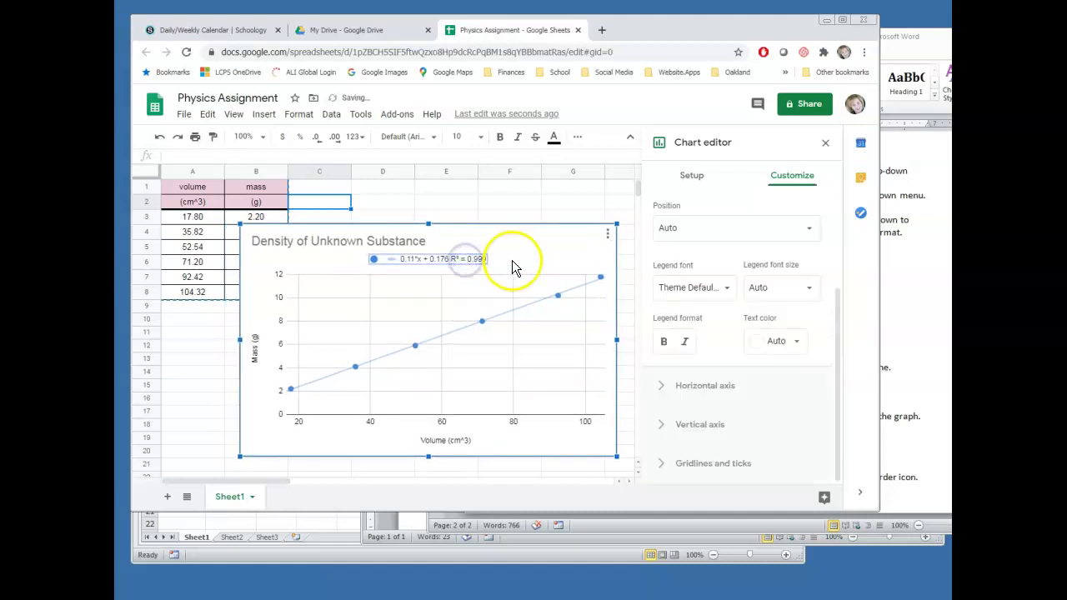
left_click(562, 208)
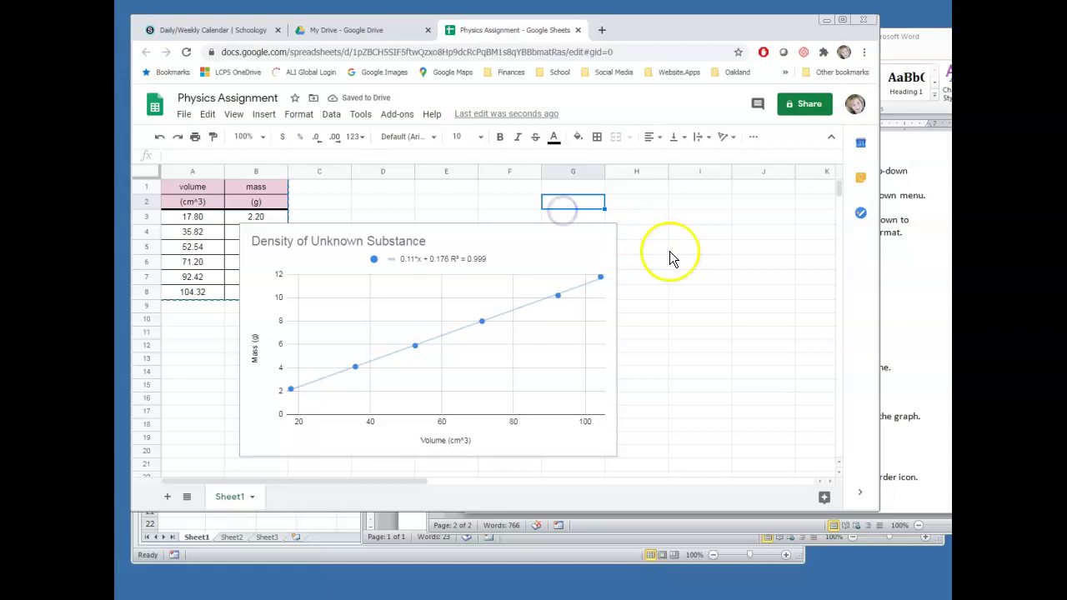
Switch to the homework instructions in Word and compare the sample data table and graph with the Google Sheets chart.
left_click(909, 334)
scroll(744, 379, "up", 20)
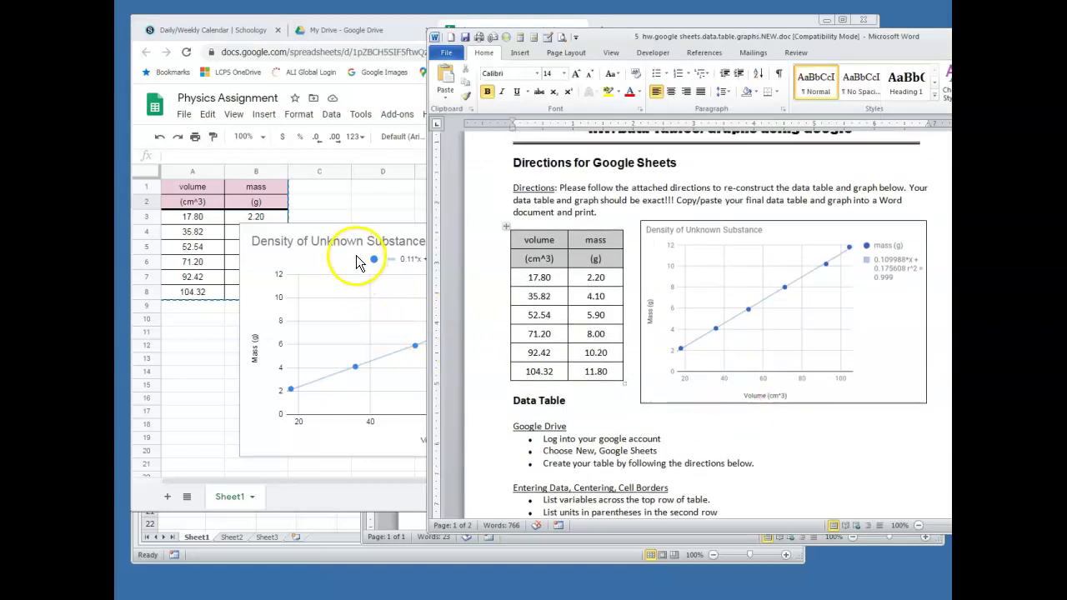
left_click(284, 219)
left_click(906, 285)
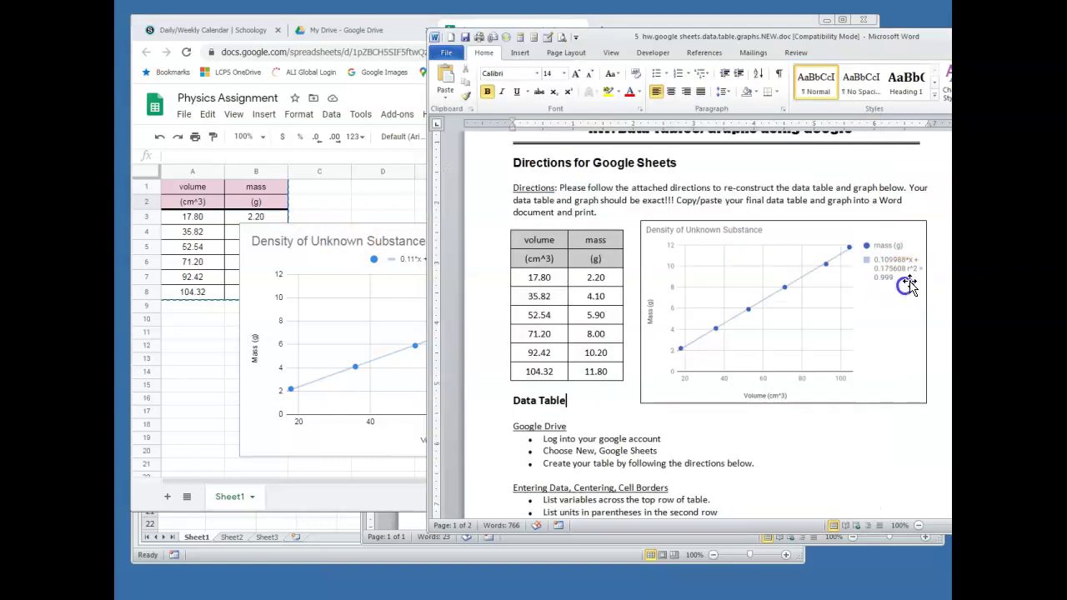
left_click_drag(873, 49, 914, 57)
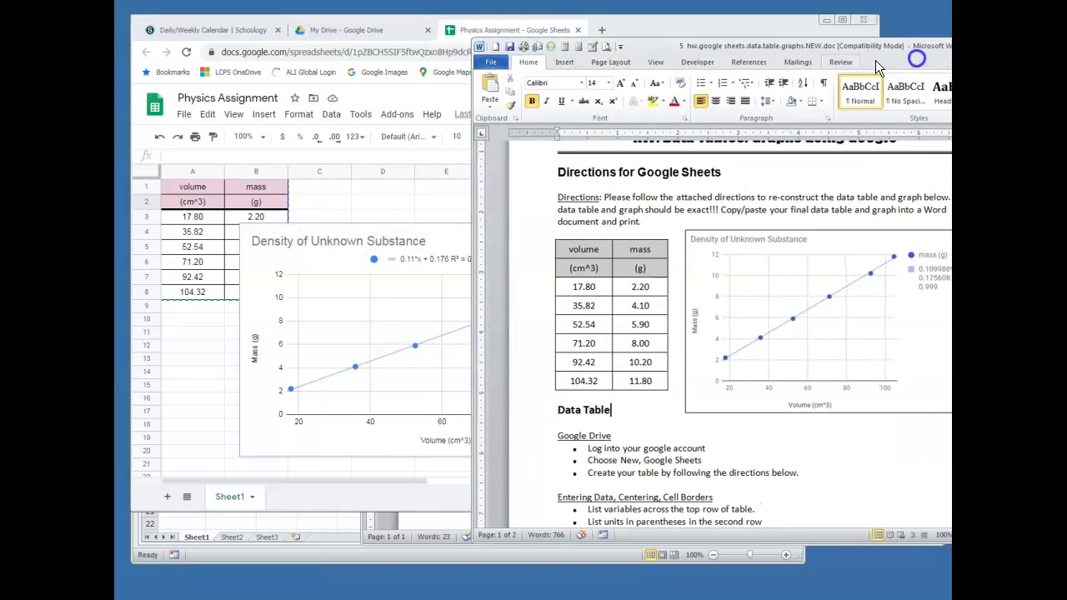
left_click(303, 241)
left_click_drag(278, 239, 197, 222)
left_click(891, 204)
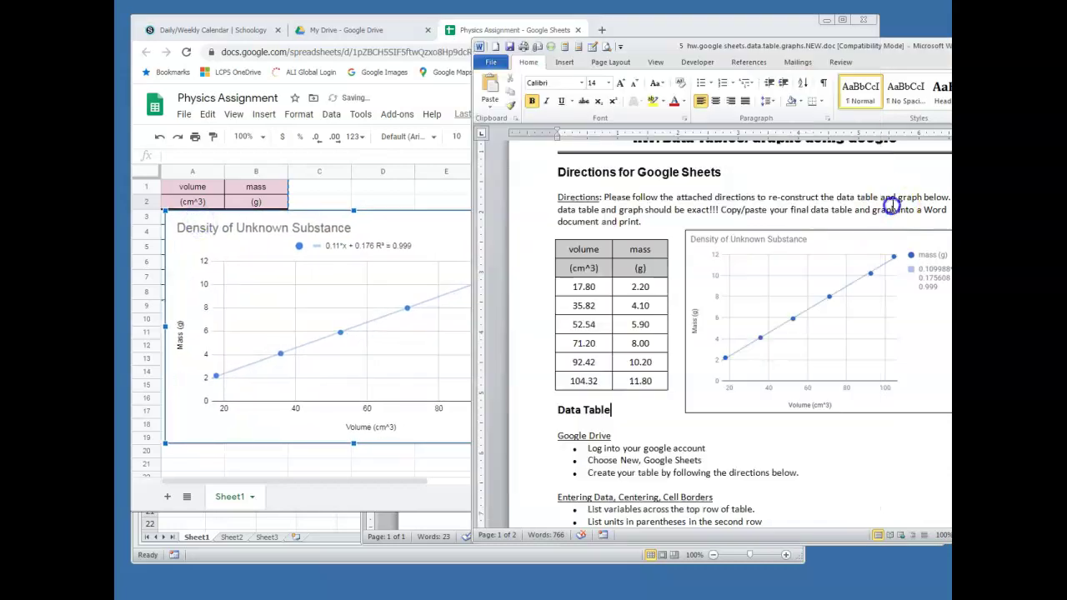
double_click(859, 193)
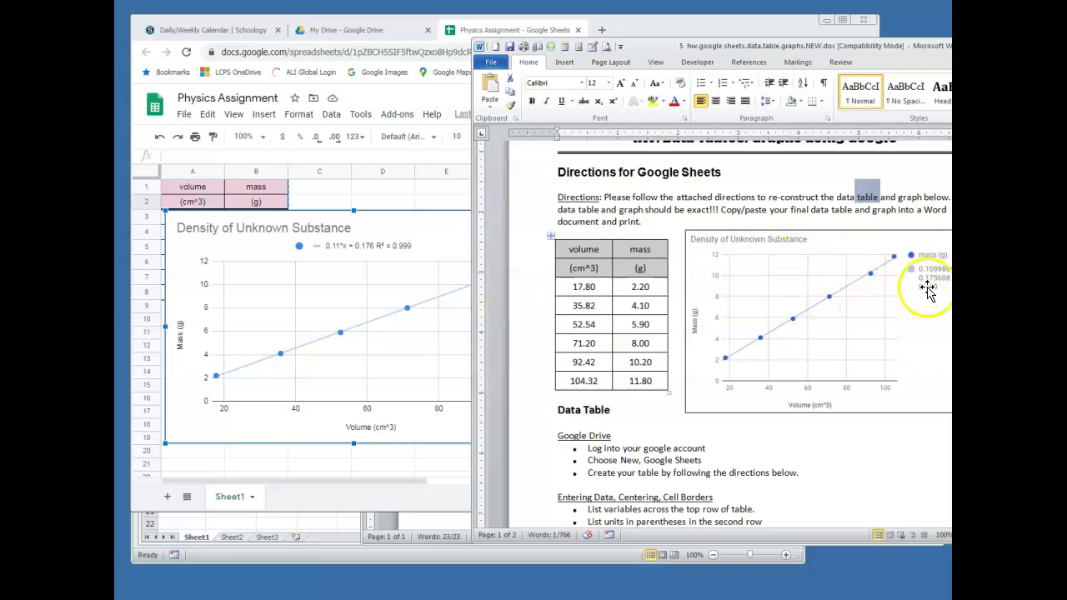
Return to Google Sheets and move the chart beside the data table so it no longer covers the data.
left_click(412, 234)
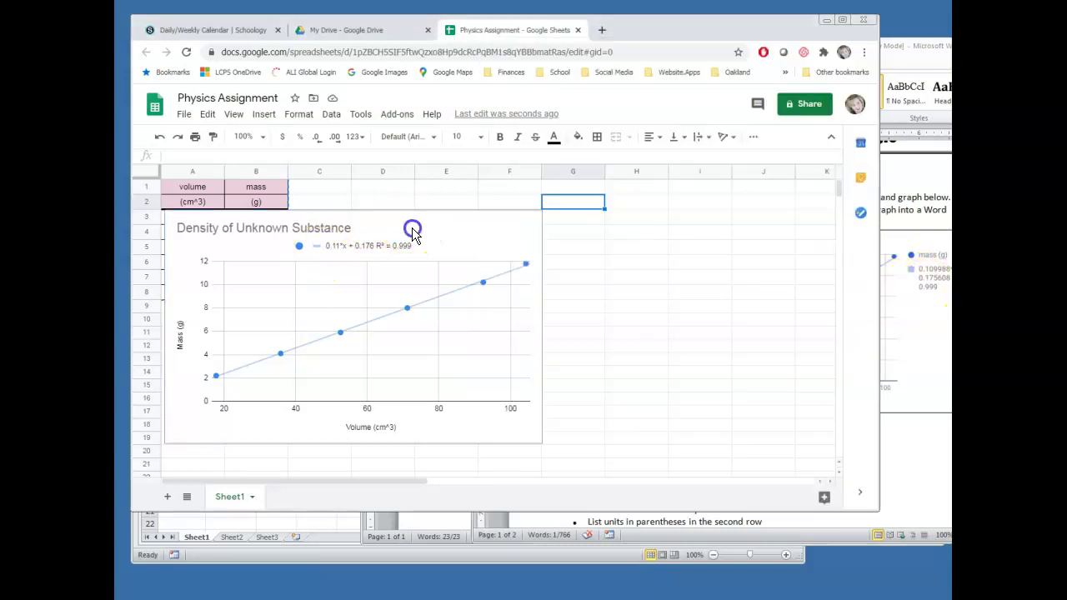
left_click_drag(451, 236, 613, 231)
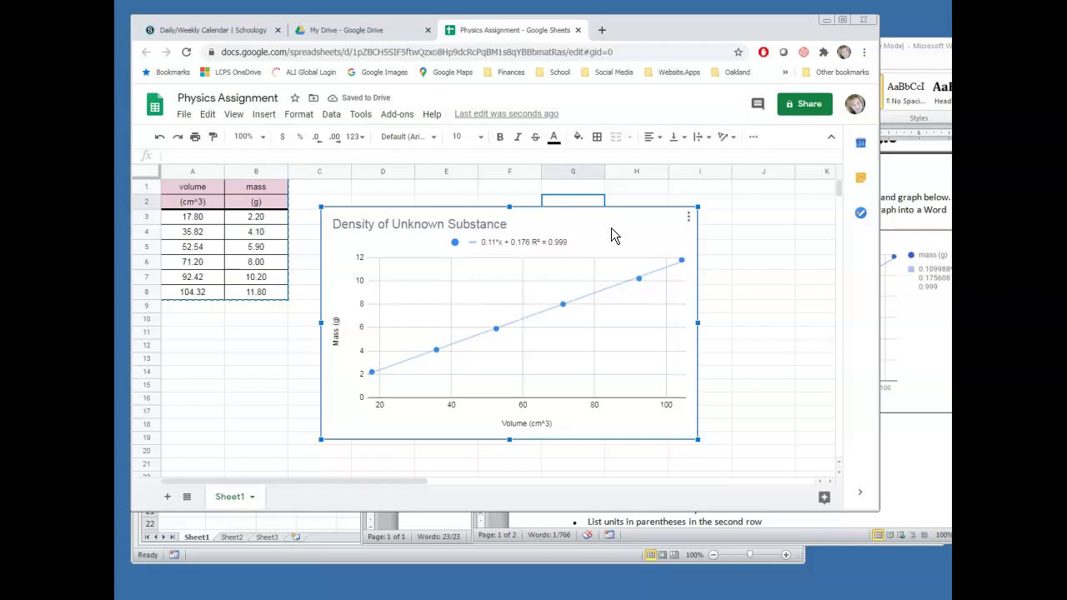
left_click(762, 333)
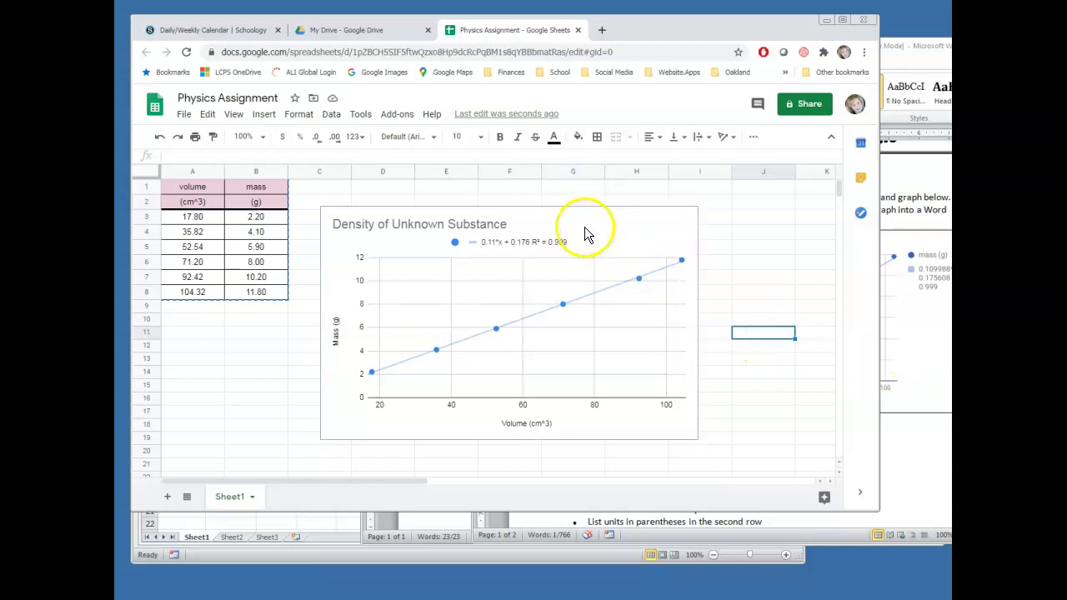
left_click(584, 223)
key("ctrl+c")
left_click(608, 534)
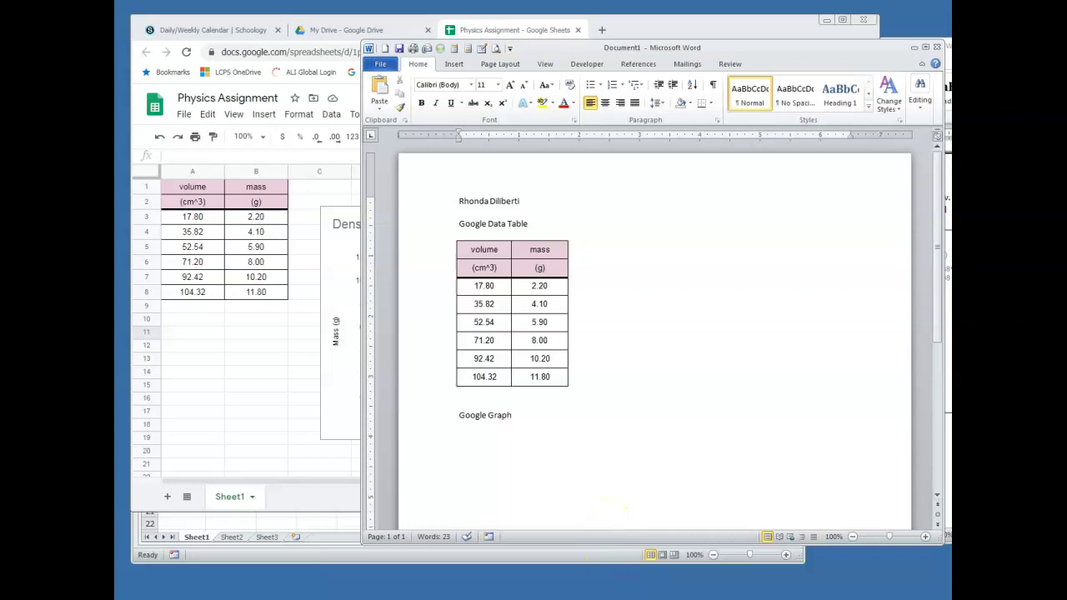
left_click(220, 371)
Download the Density of Unknown Substance chart as a PNG image to the Lexar (F:) drive.
left_click(659, 223)
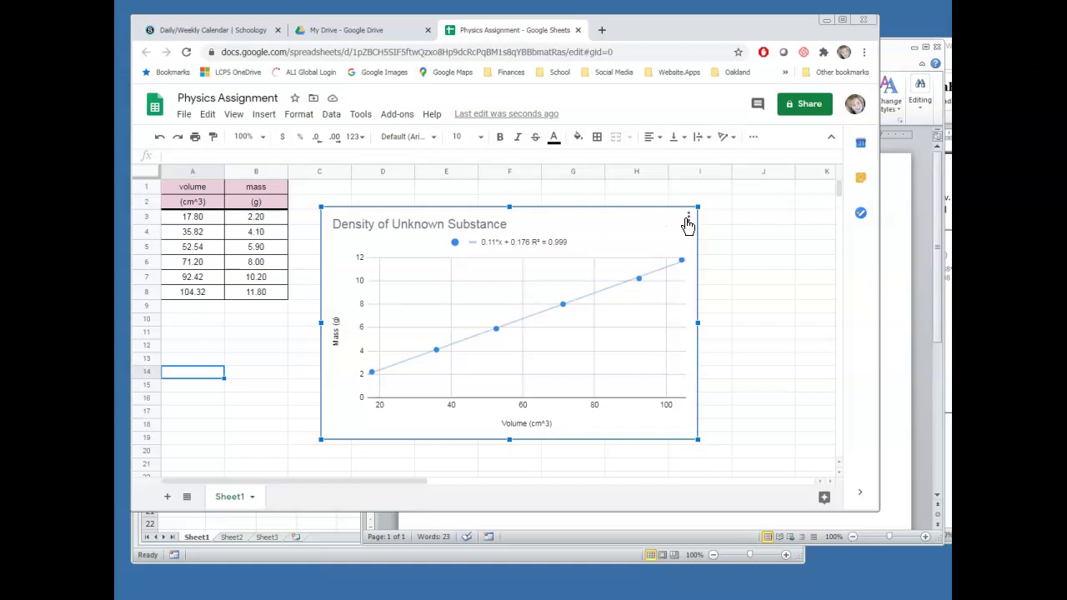
left_click(685, 220)
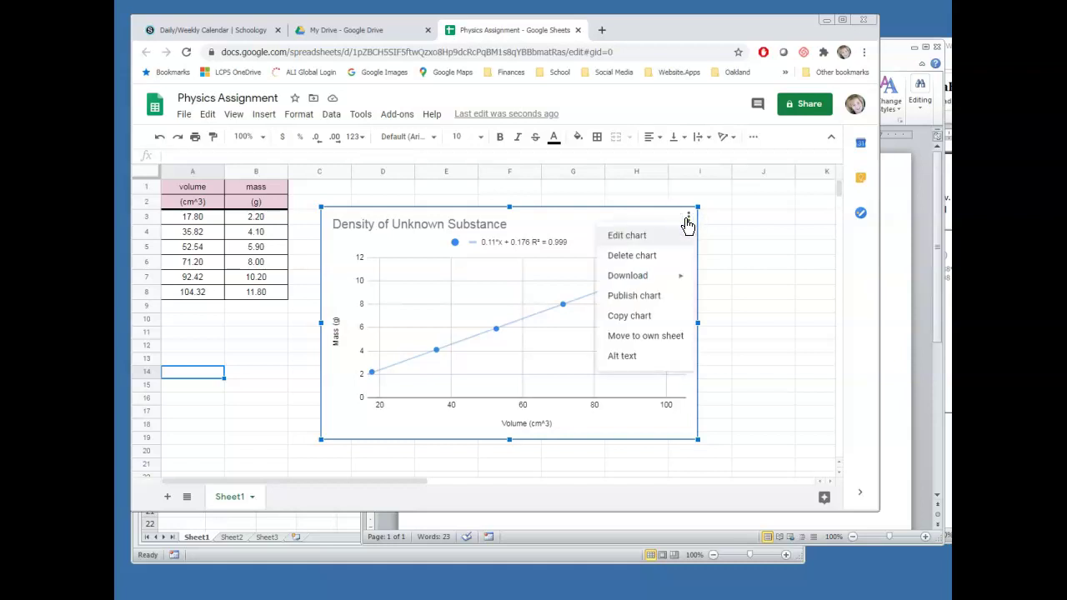
left_click(647, 283)
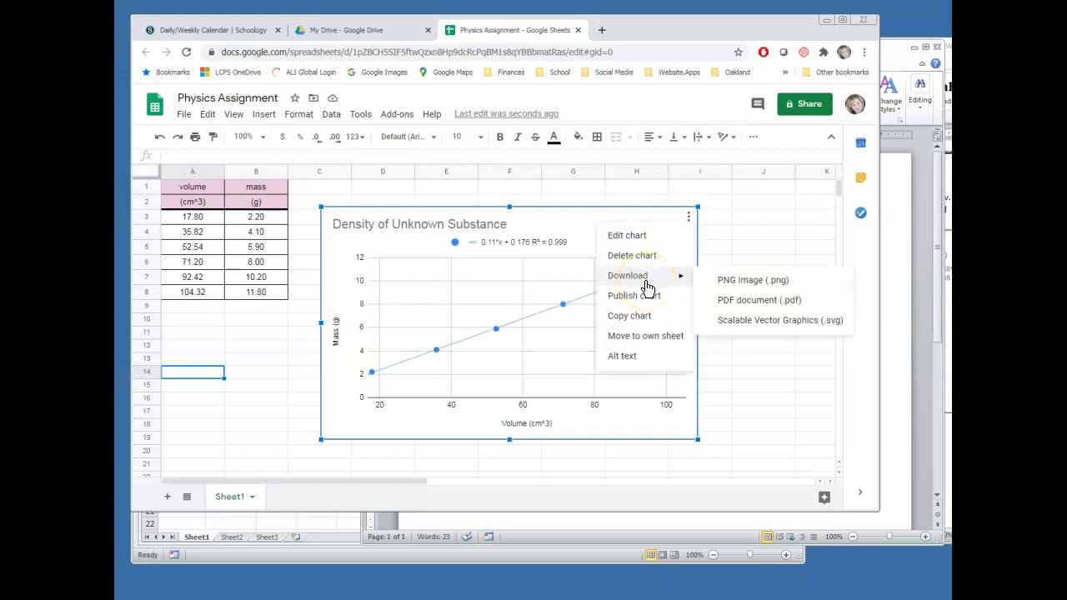
left_click(728, 287)
left_click(746, 289)
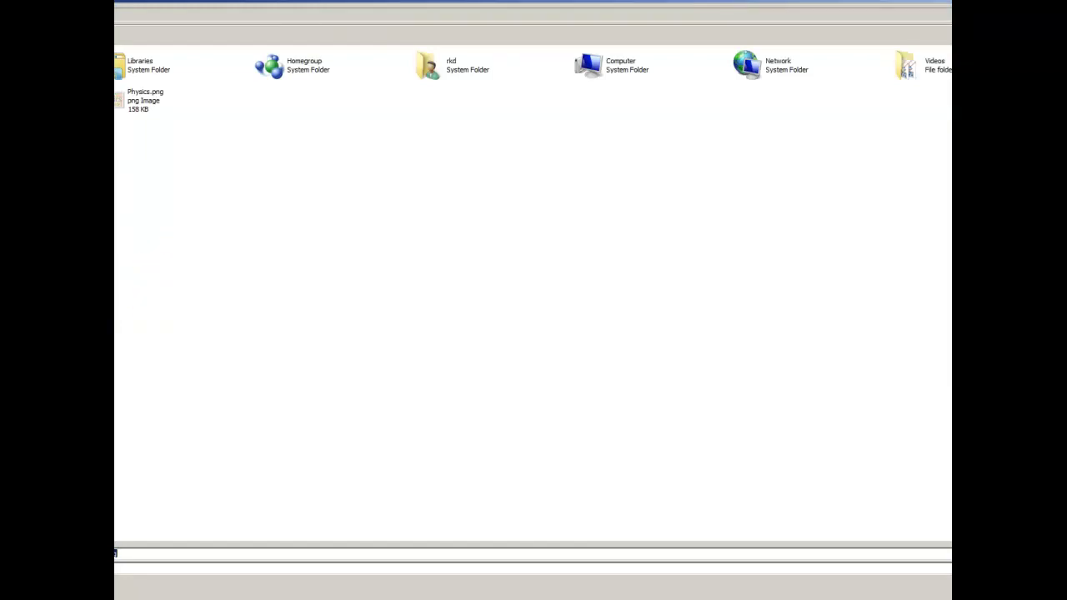
left_click(121, 551)
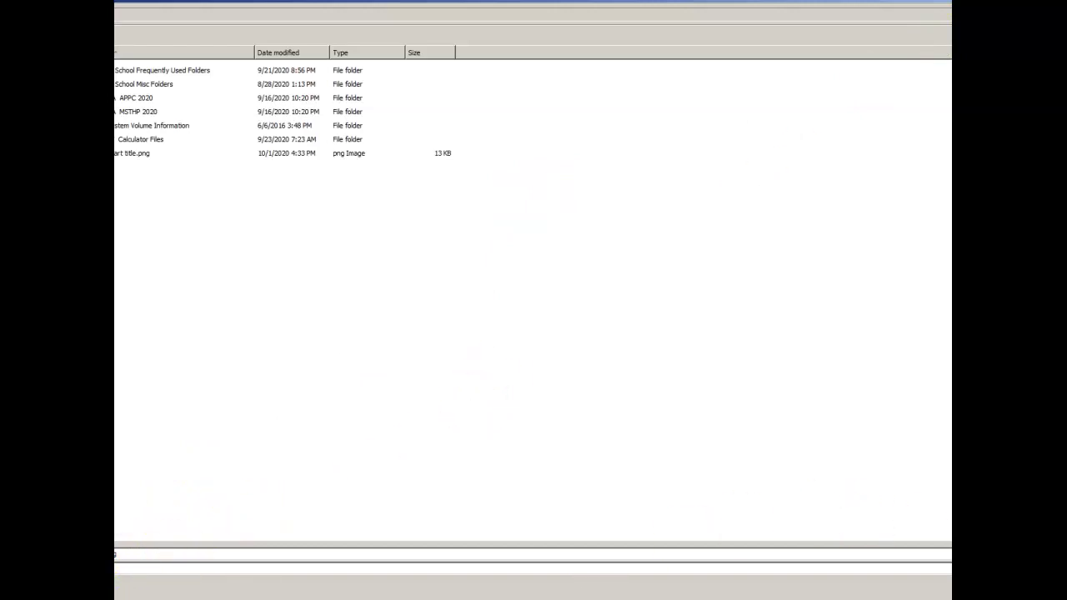
key("Return")
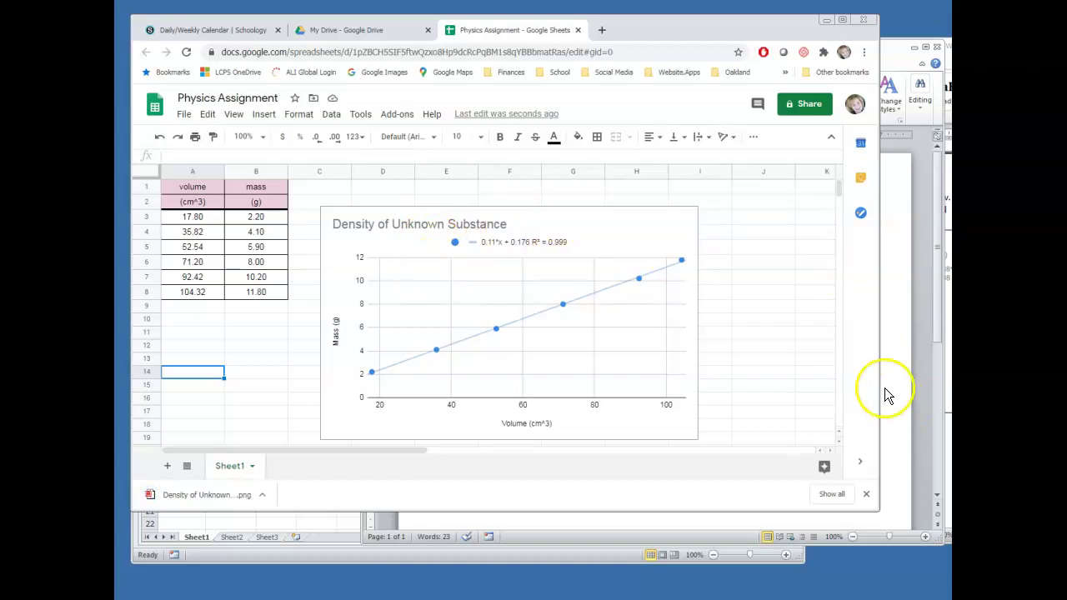
Switch to the Word document and insert Density of Unknown Substance.png from the Lexar (F:) drive below the Google Graph heading.
key("alt+Tab")
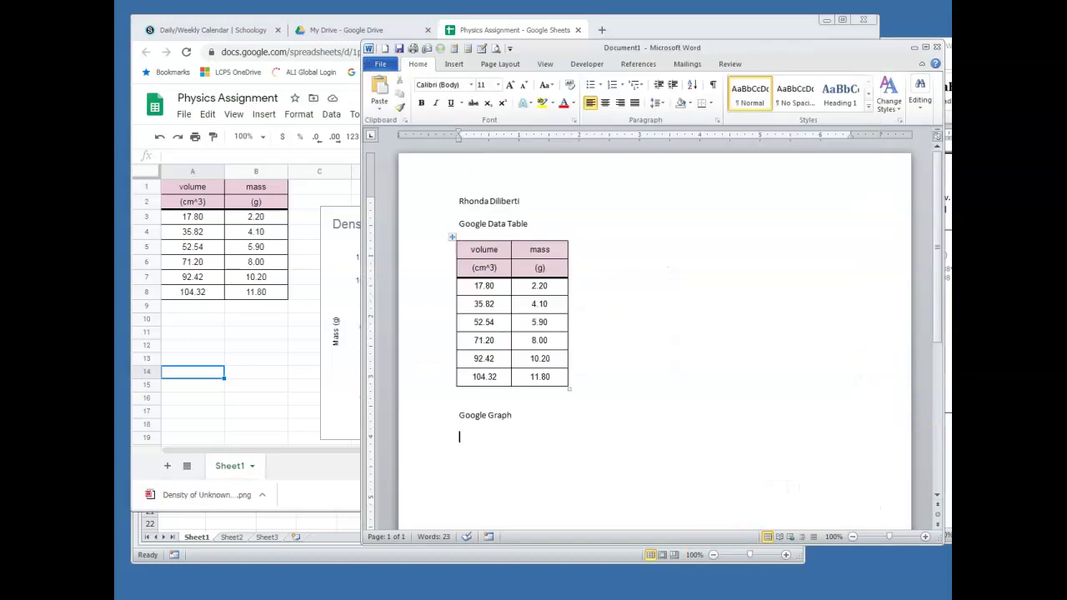
scroll(685, 368, "down", 1)
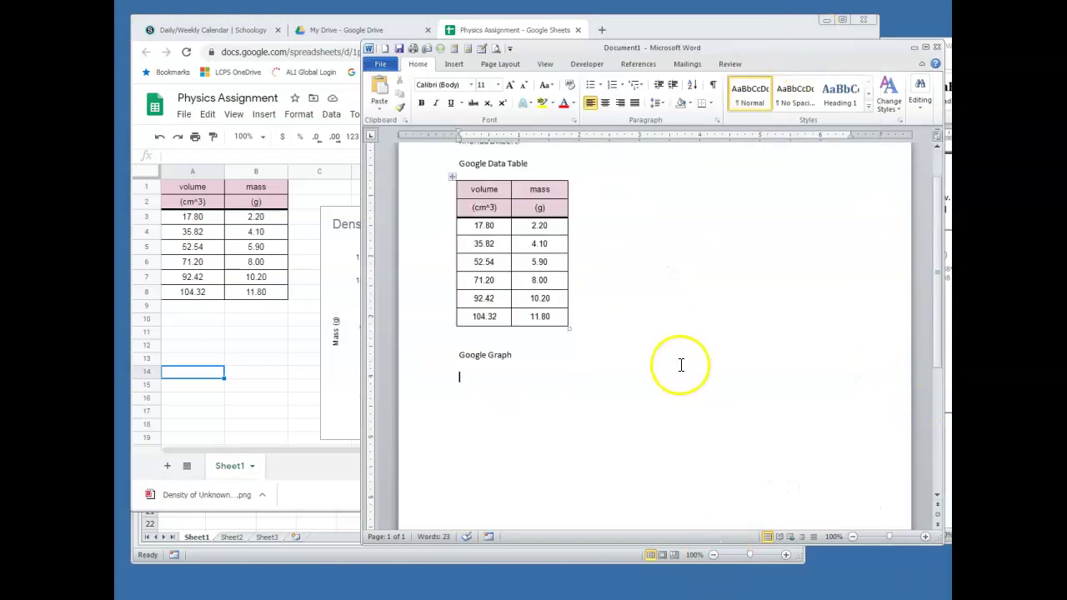
left_click(533, 392)
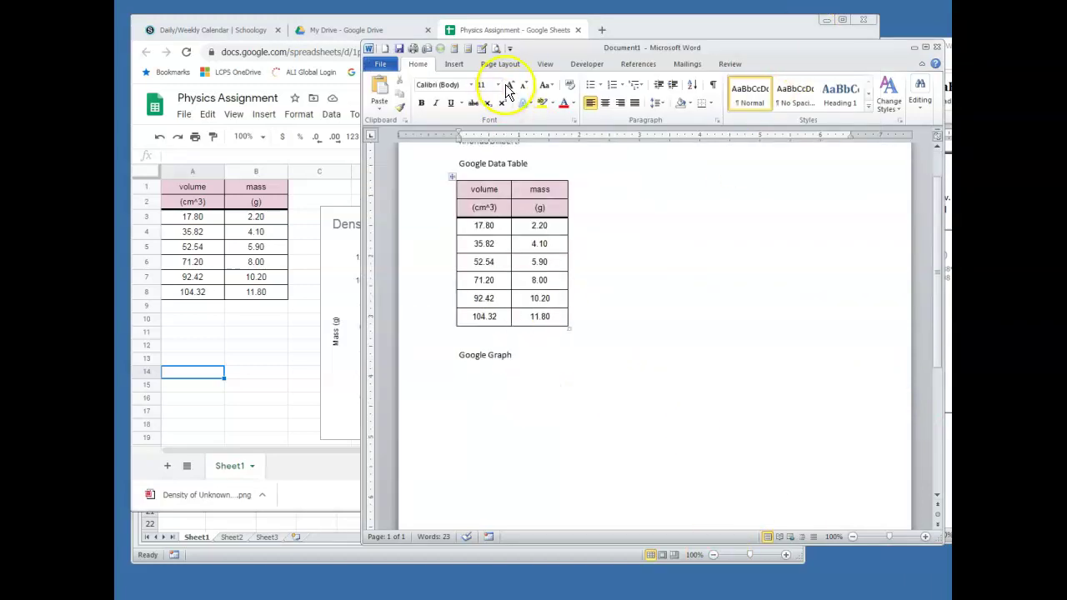
left_click(452, 65)
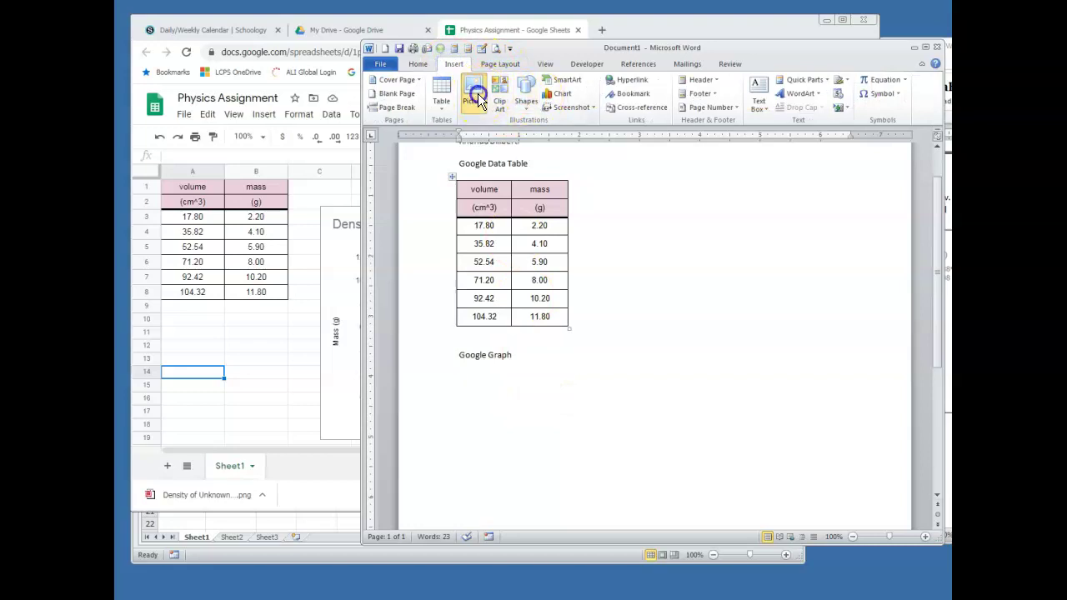
left_click(475, 91)
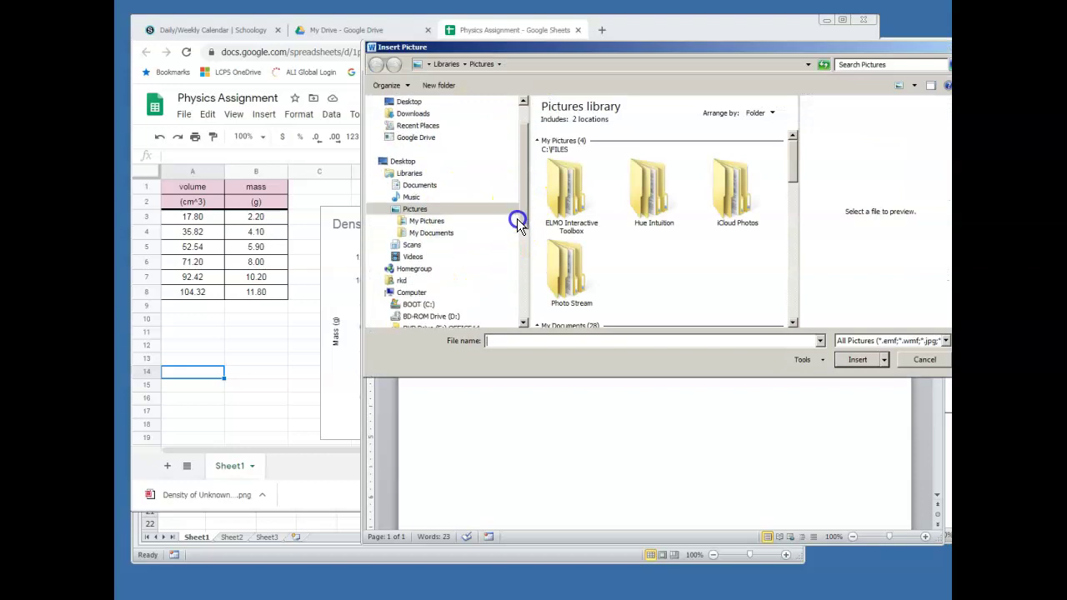
scroll(514, 261, "down", 3)
scroll(512, 267, "down", 1)
left_click(416, 233)
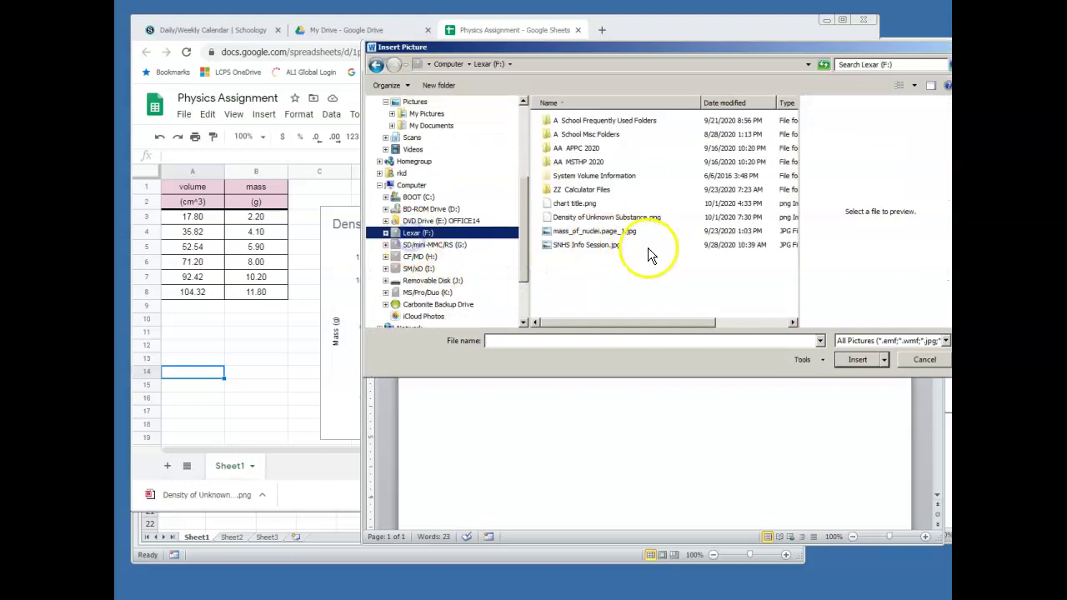
left_click(571, 217)
left_click(857, 360)
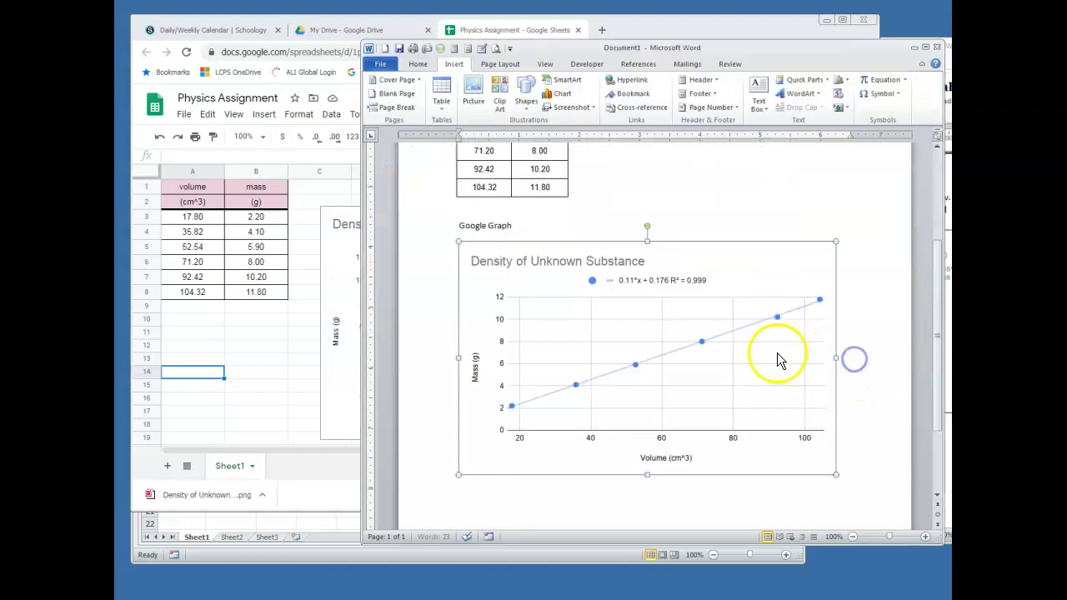
Change the heading above the data table to "Data Table:" and start a new line below it.
left_click_drag(848, 51, 640, 46)
scroll(524, 286, "up", 5)
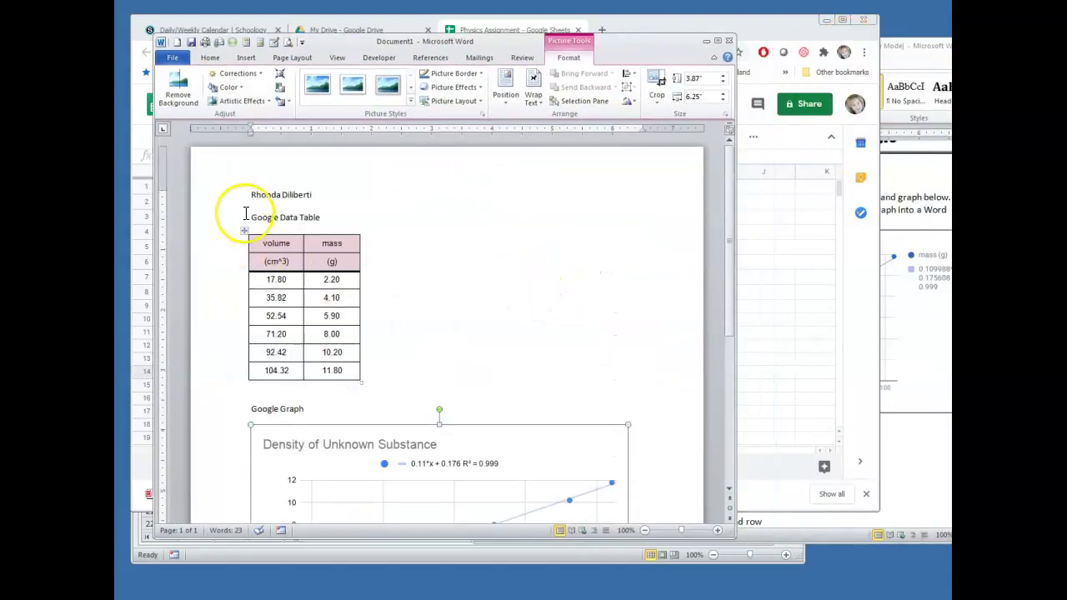
left_click_drag(322, 216, 259, 207)
type("D")
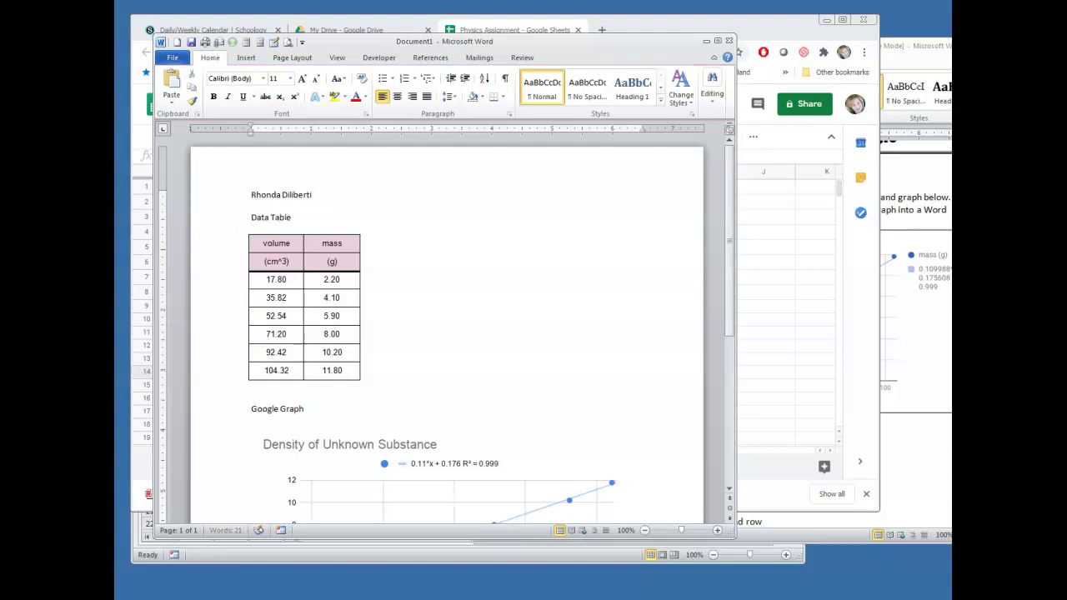
key("Return")
Add filler text starting with "Kg;ldkd;gkd;fgkd" under the Data Table heading, trim it to one line and extend that line.
type("Kg;ldkd;gkd;fgkd K;dg; Dkg ;dkg; Dgkd';g")
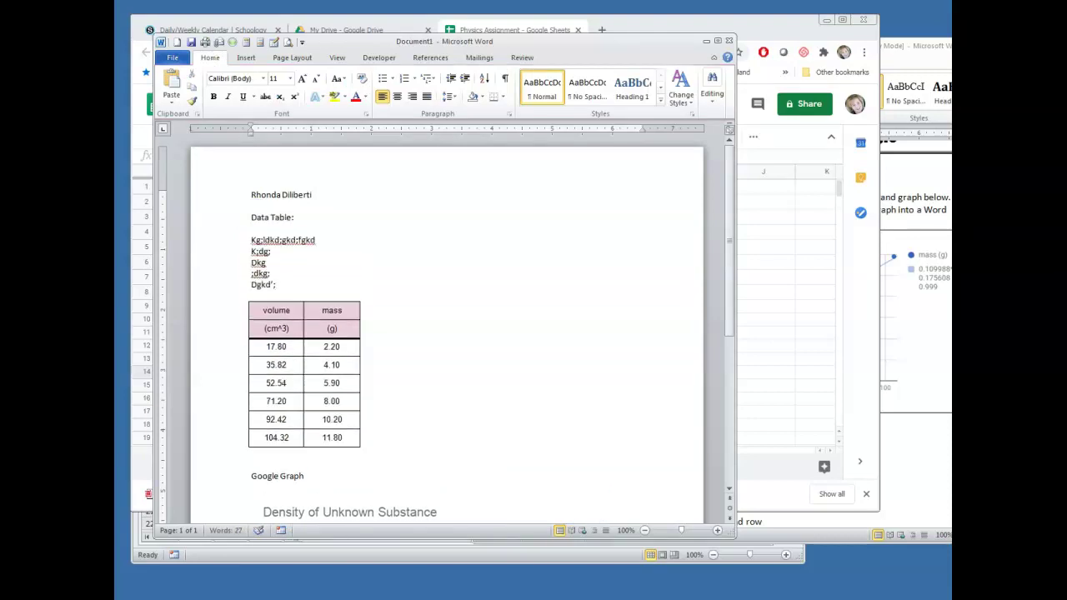
key("BackSpace")
key("BackSpace")
key("BackSpace")
key("BackSpace")
key("BackSpace")
key("BackSpace")
key("BackSpace")
key("BackSpace")
key("BackSpace")
key("BackSpace")
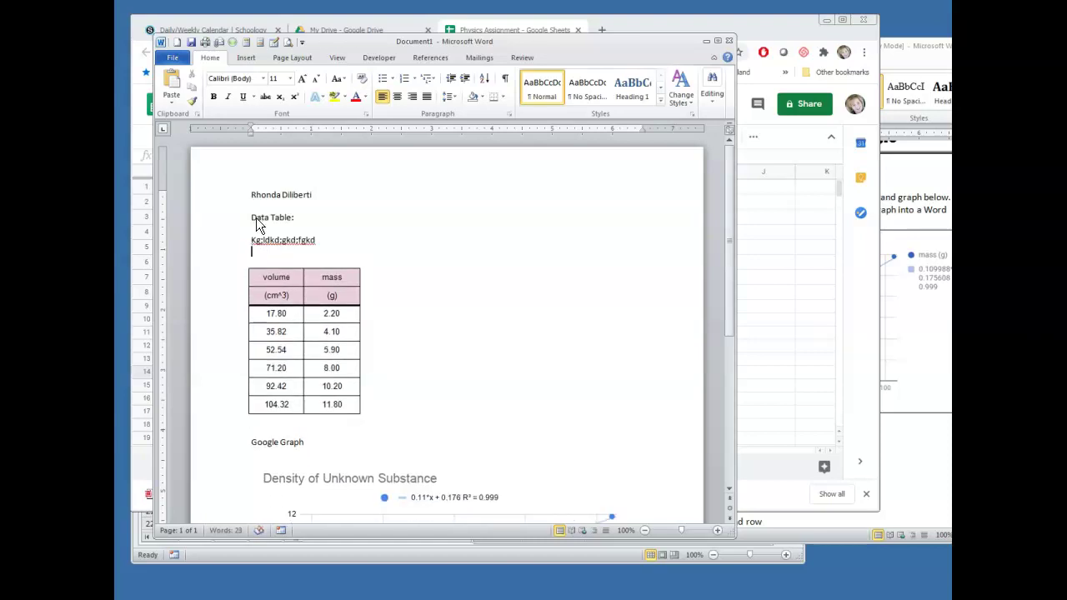
left_click(359, 244)
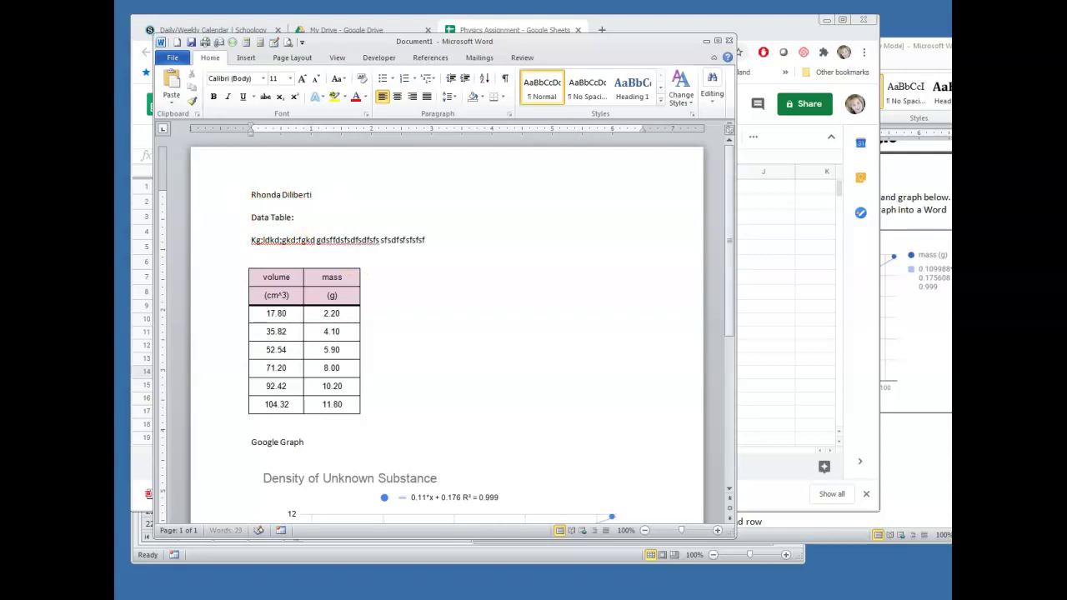
left_click(313, 260)
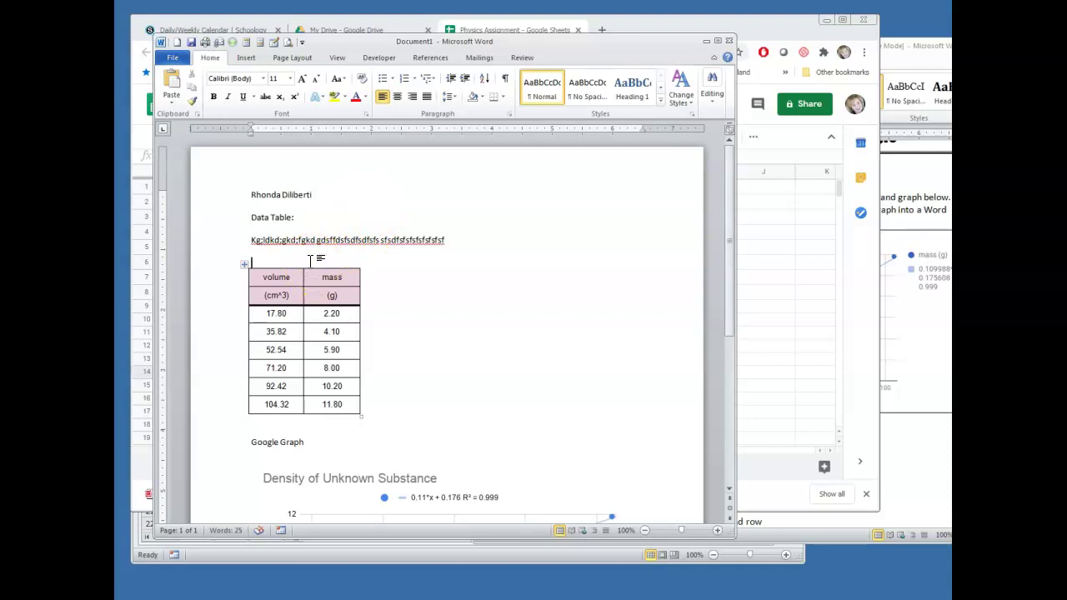
Review the inserted graph below the Google Graph heading and select the picture.
scroll(310, 260, "down", 4)
left_click(299, 328)
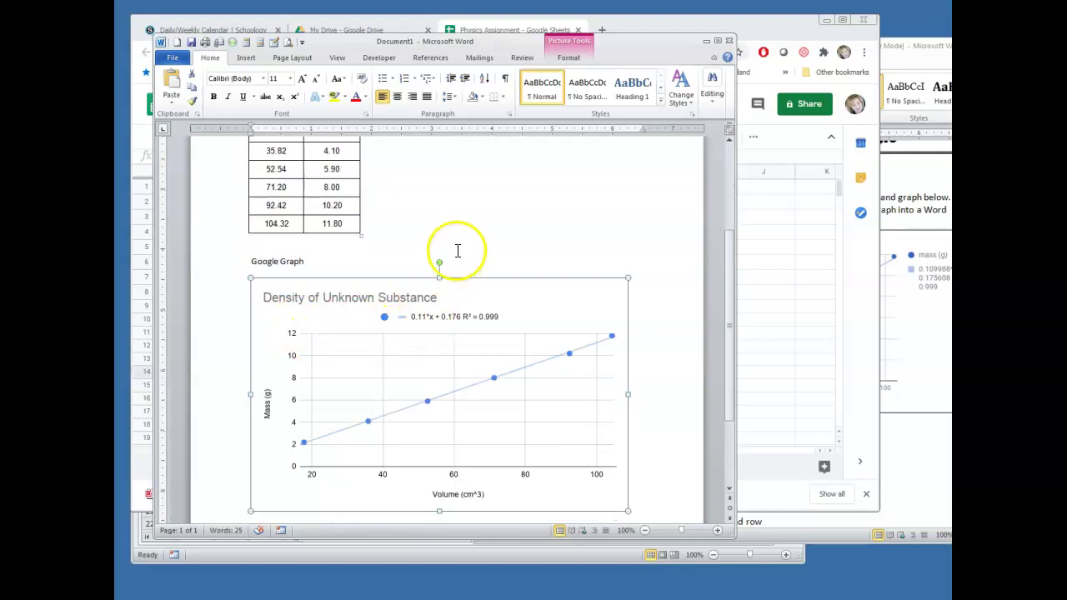
left_click(457, 251)
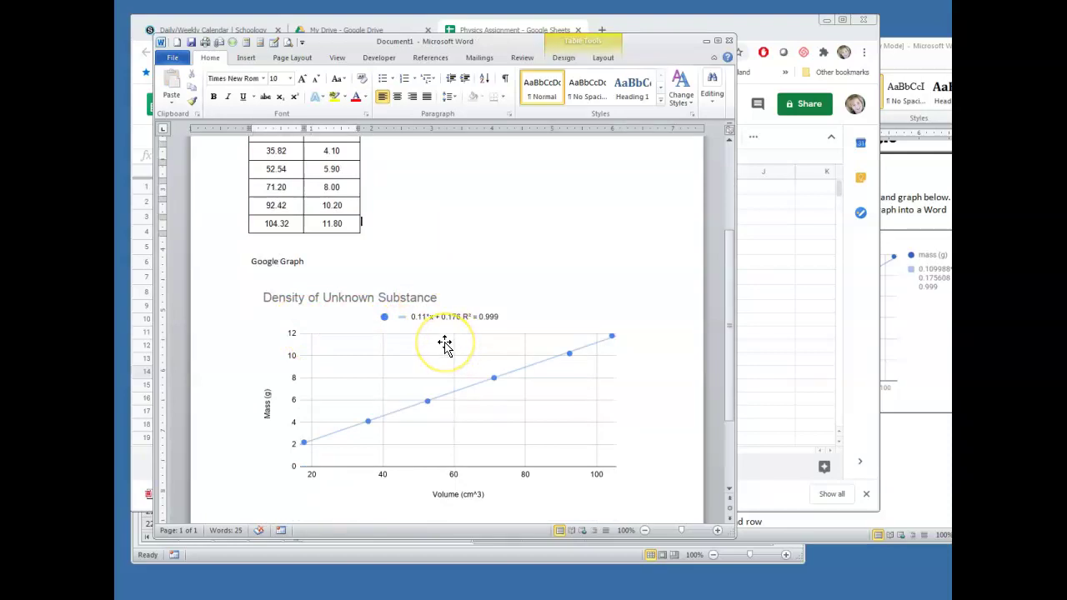
left_click(444, 345)
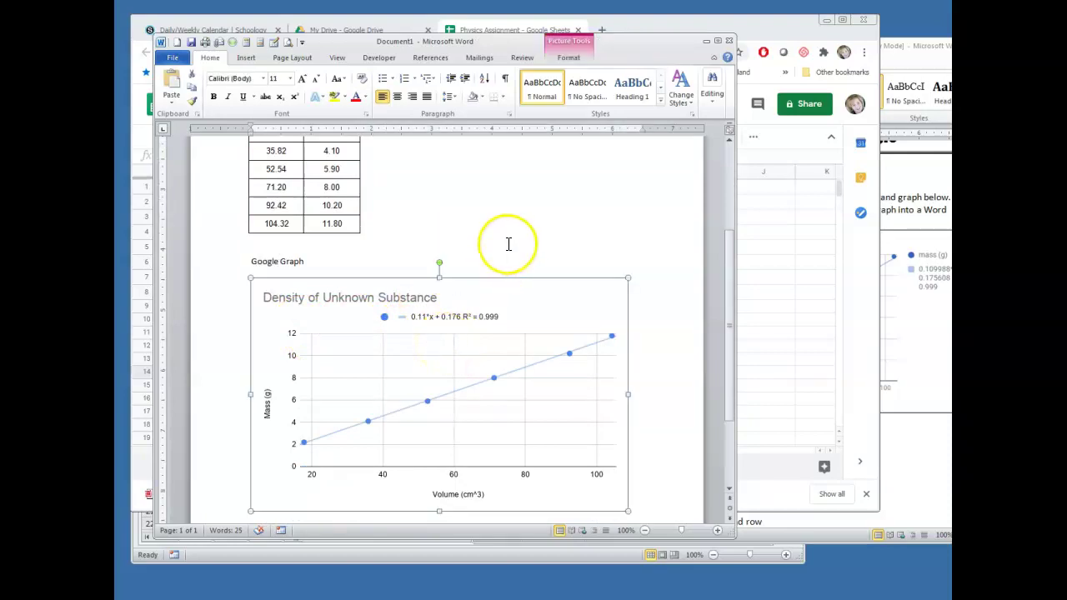
Add a black border around the Density of Unknown Substance graph picture.
left_click(567, 58)
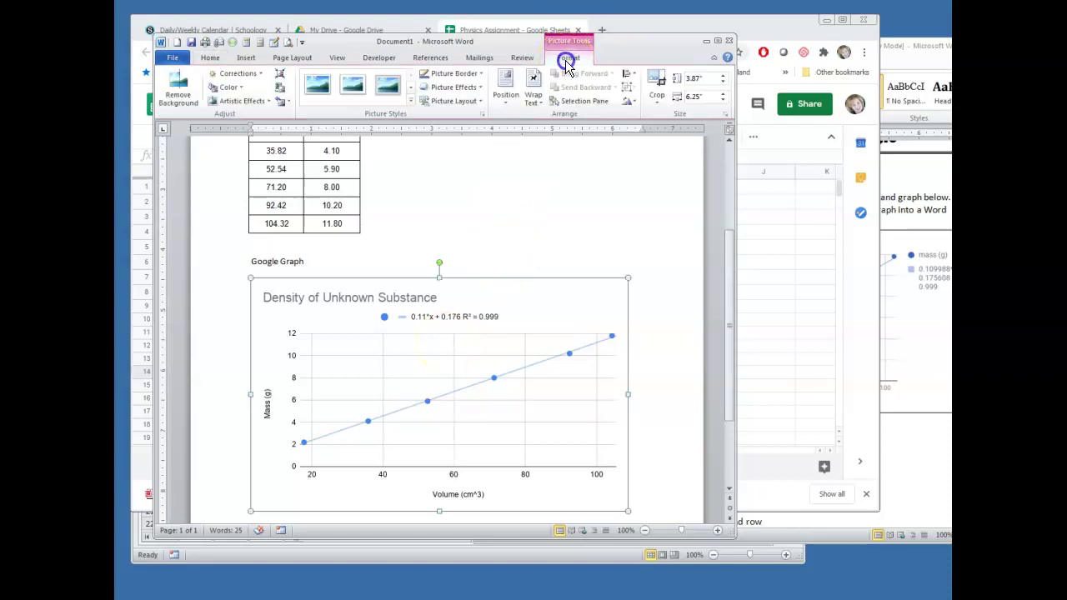
left_click(461, 74)
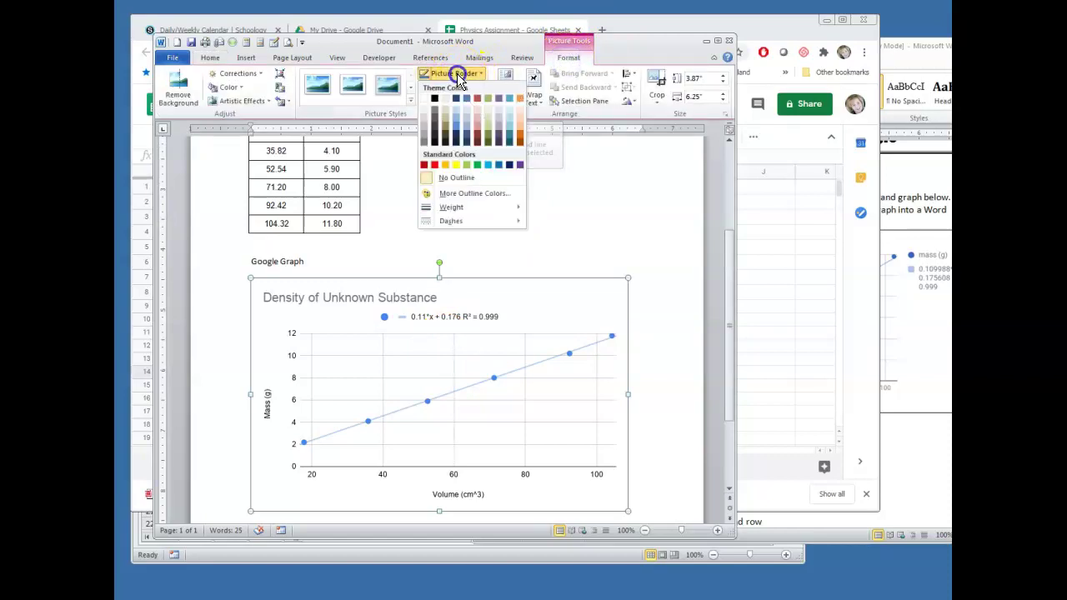
left_click(433, 99)
left_click(544, 173)
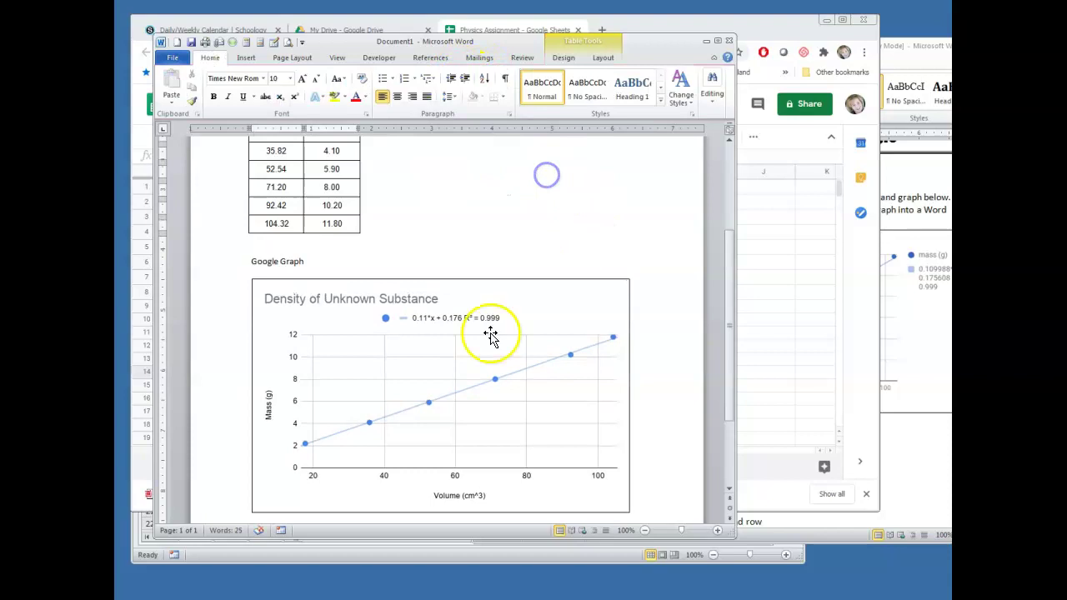
scroll(522, 317, "down", 1)
scroll(523, 317, "up", 3)
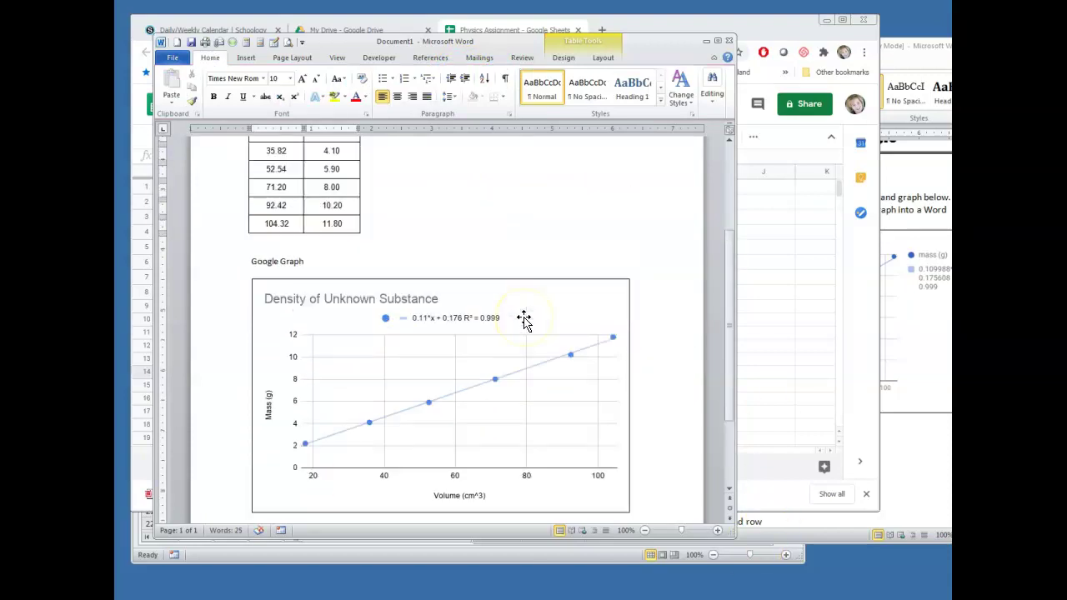
scroll(521, 321, "down", 4)
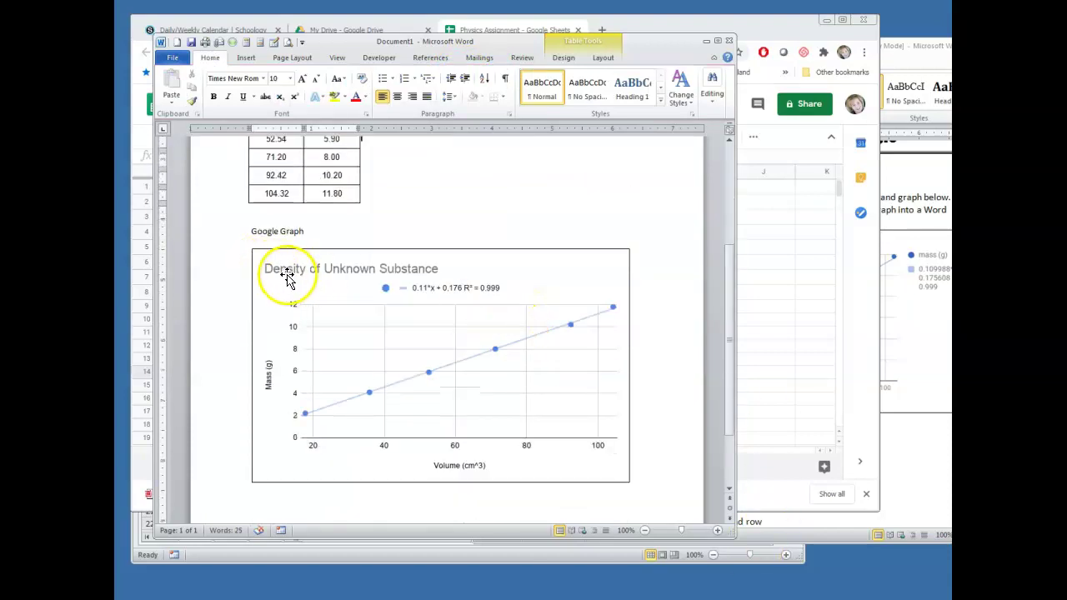
Shrink the graph picture proportionally to about 2.75" high by 4.45" wide.
left_click(523, 268)
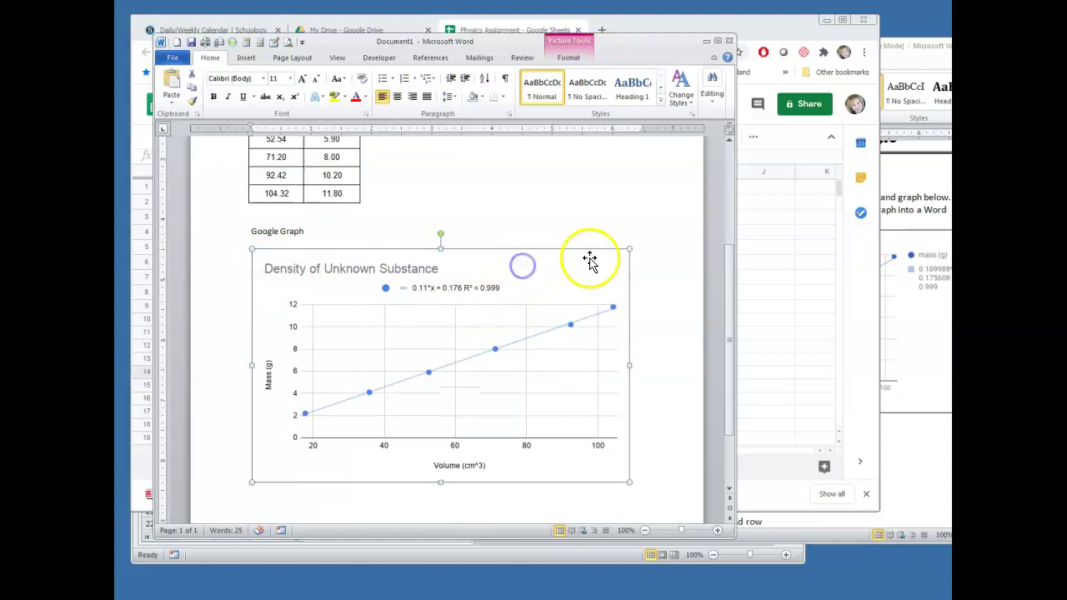
left_click(529, 203)
left_click(530, 265)
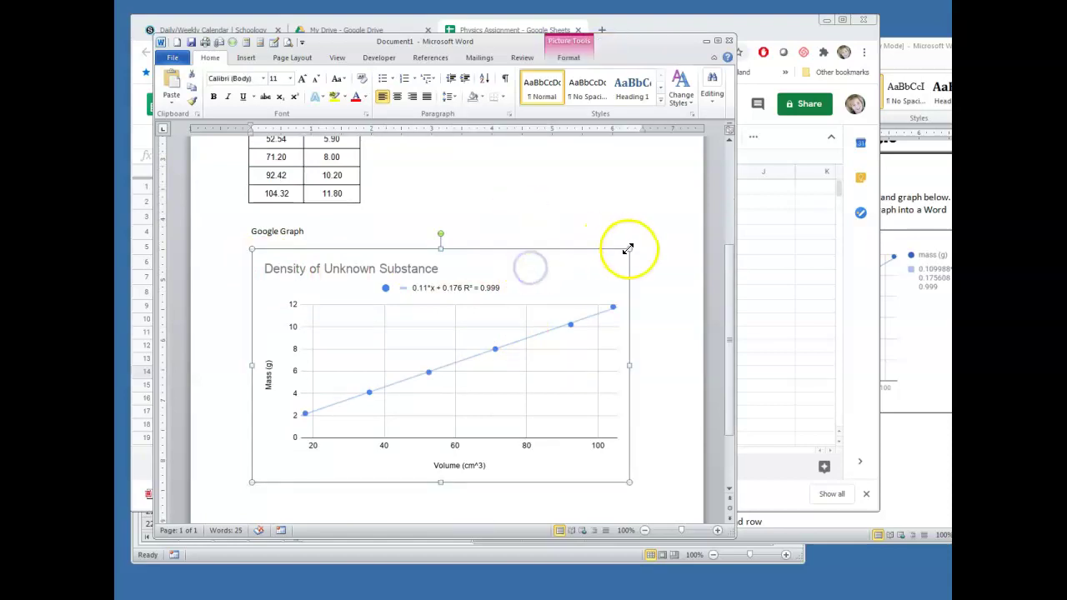
left_click_drag(629, 249, 521, 329)
scroll(584, 336, "up", 4)
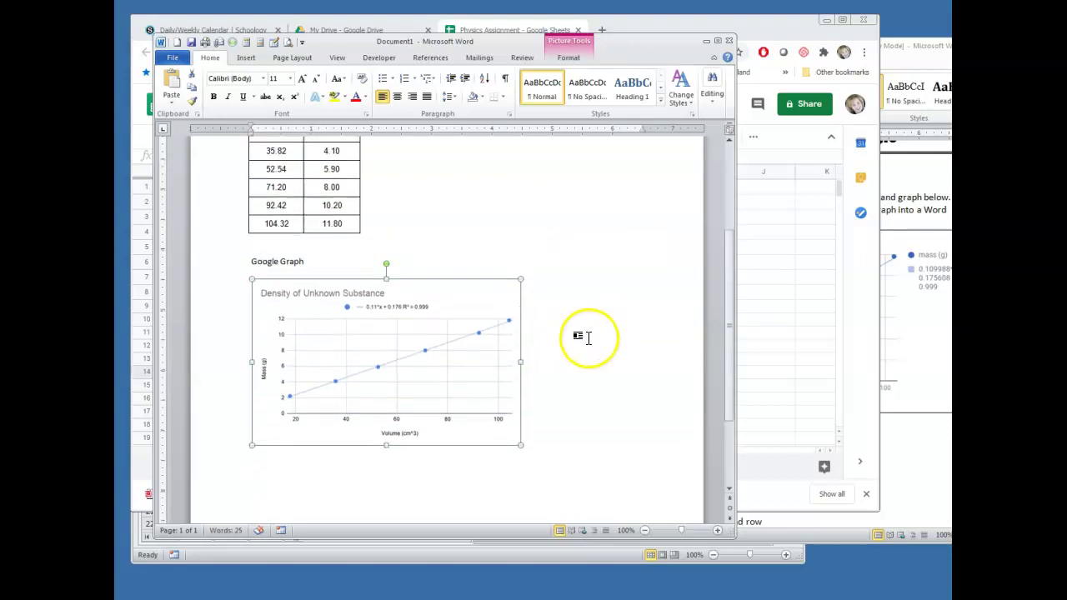
Set the graph picture's text wrapping to In Front of Text.
right_click(429, 413)
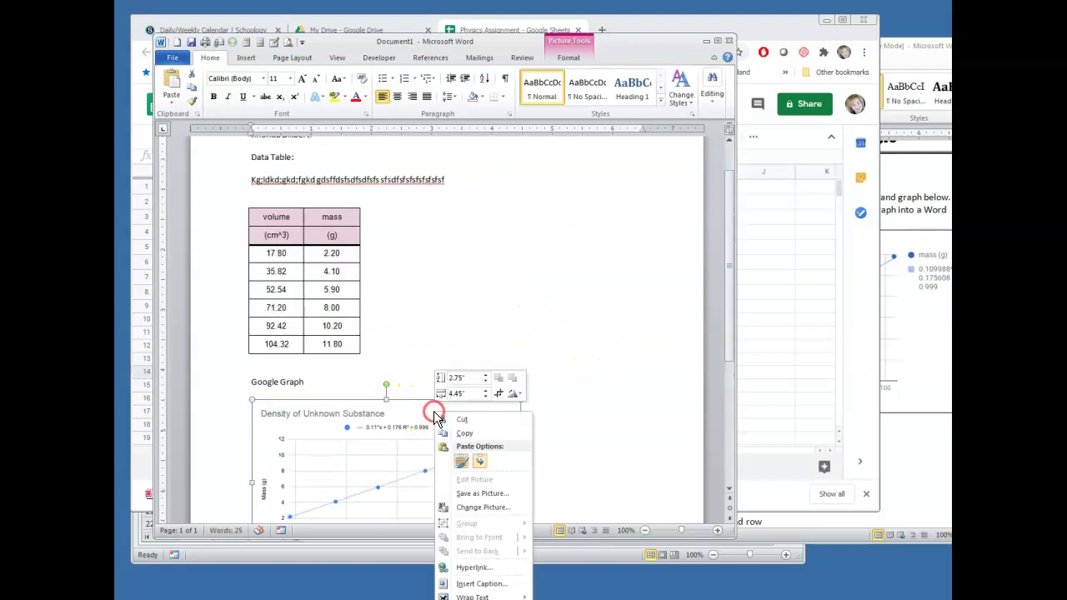
left_click(461, 307)
scroll(499, 356, "down", 4)
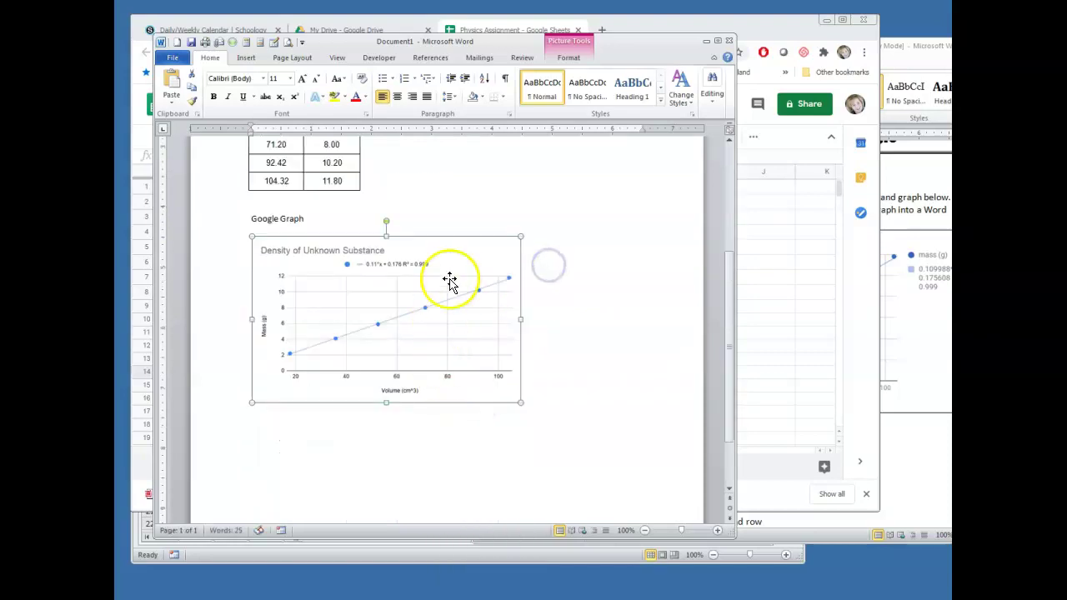
right_click(444, 250)
mouse_move(472, 440)
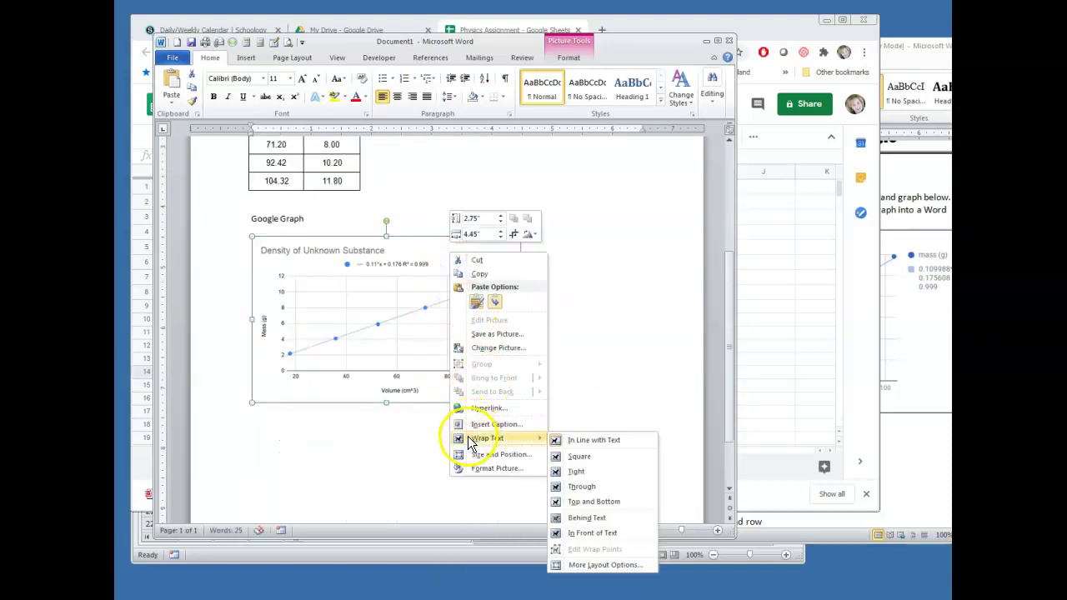
left_click(575, 532)
Move the graph picture to the right of the Google Graph heading, just below the data table.
left_click_drag(428, 267, 515, 238)
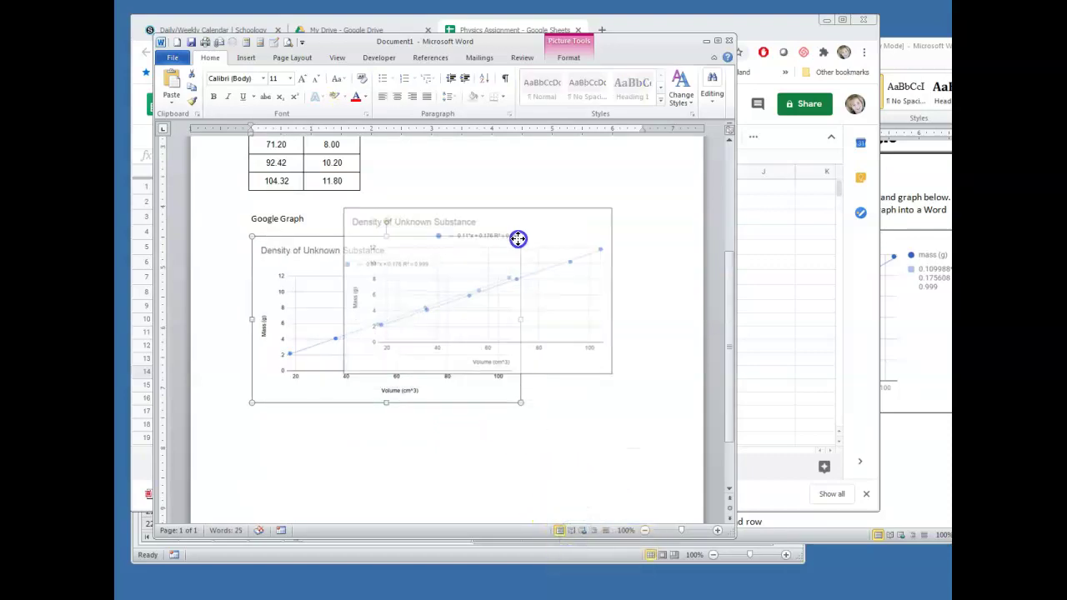
scroll(514, 239, "up", 3)
mouse_move(511, 357)
left_mouse_down()
mouse_move(583, 243)
mouse_move(567, 198)
mouse_move(550, 193)
mouse_move(545, 302)
mouse_move(527, 364)
left_mouse_up()
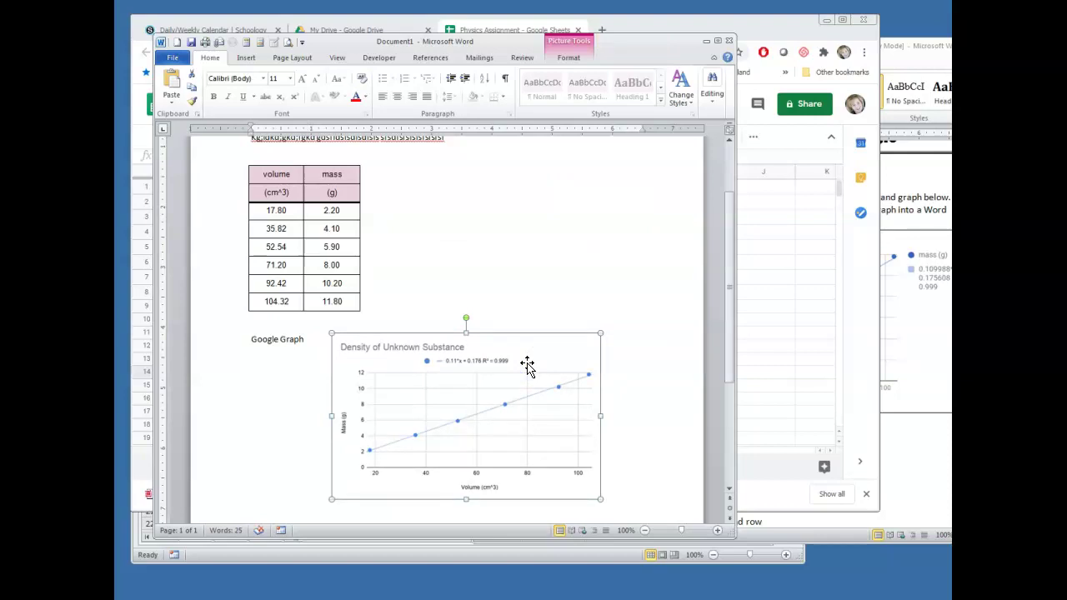
scroll(517, 358, "up", 2)
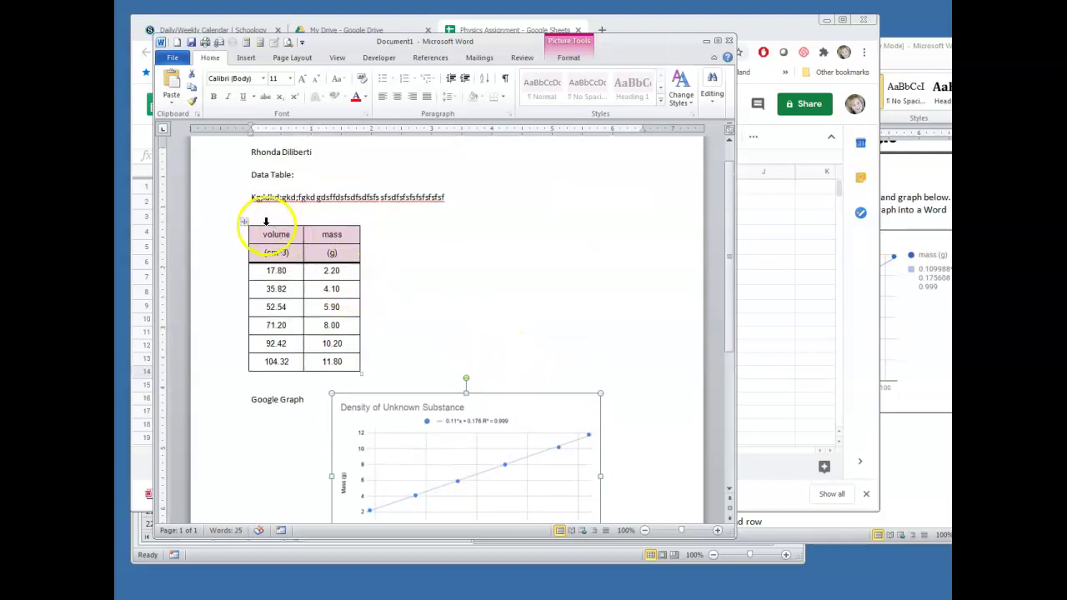
scroll(374, 393, "down", 3)
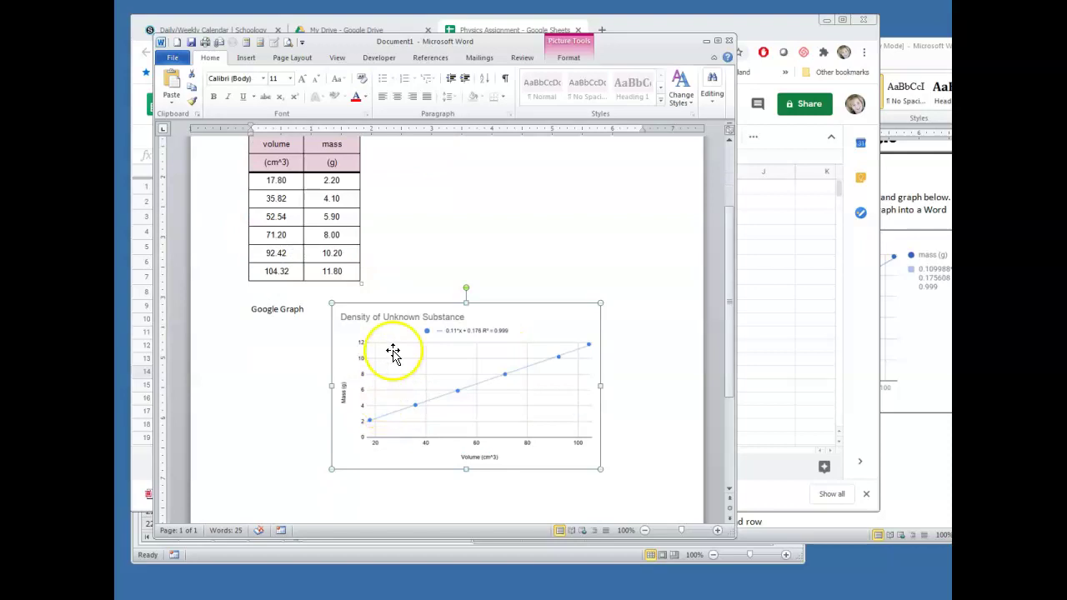